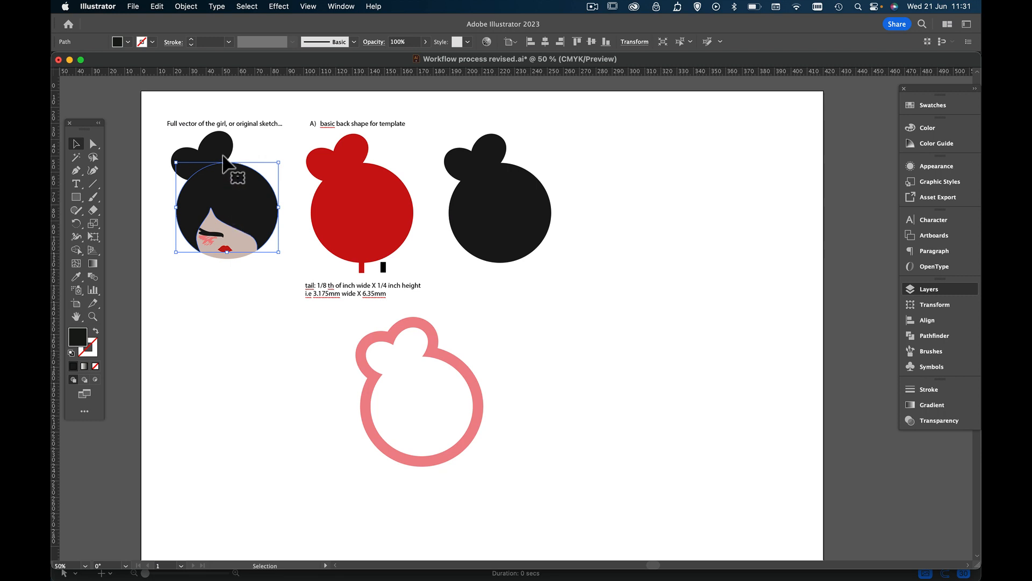
Show all hidden objects and move the revealed girl-dimensions note below the black silhouette
click(226, 150)
click(245, 212)
click(489, 205)
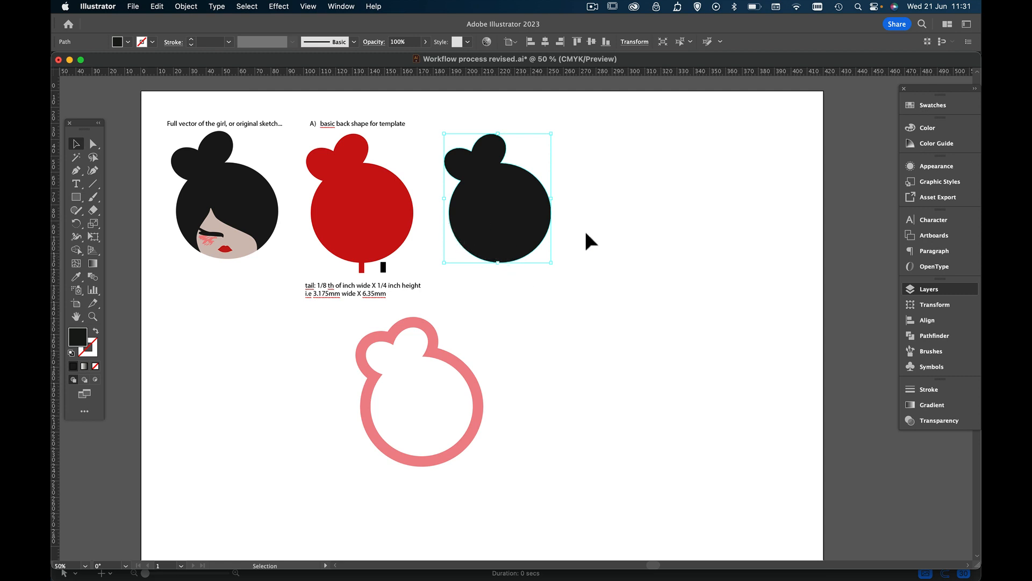
key(alt+super+3)
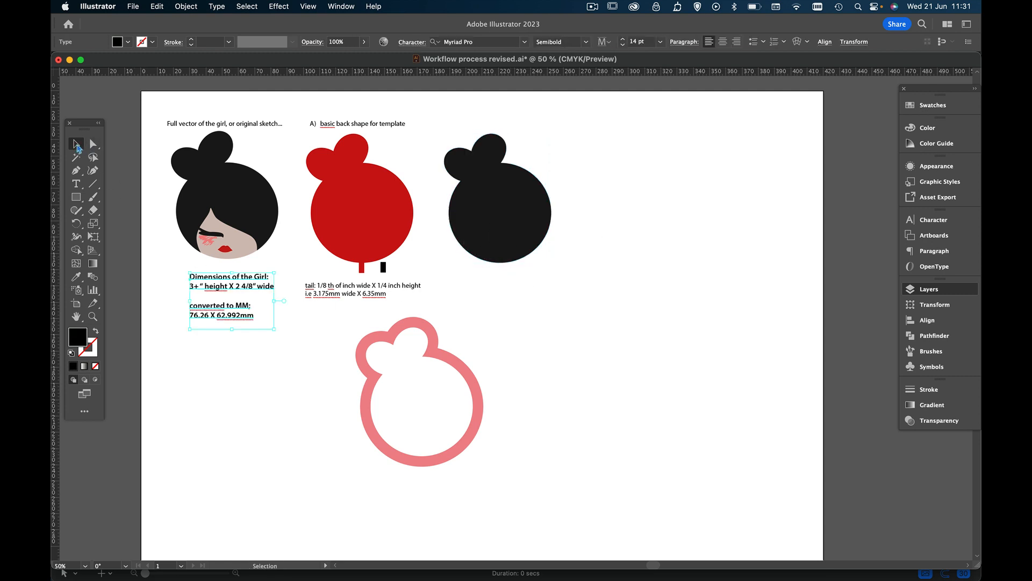
drag(218, 283, 500, 278)
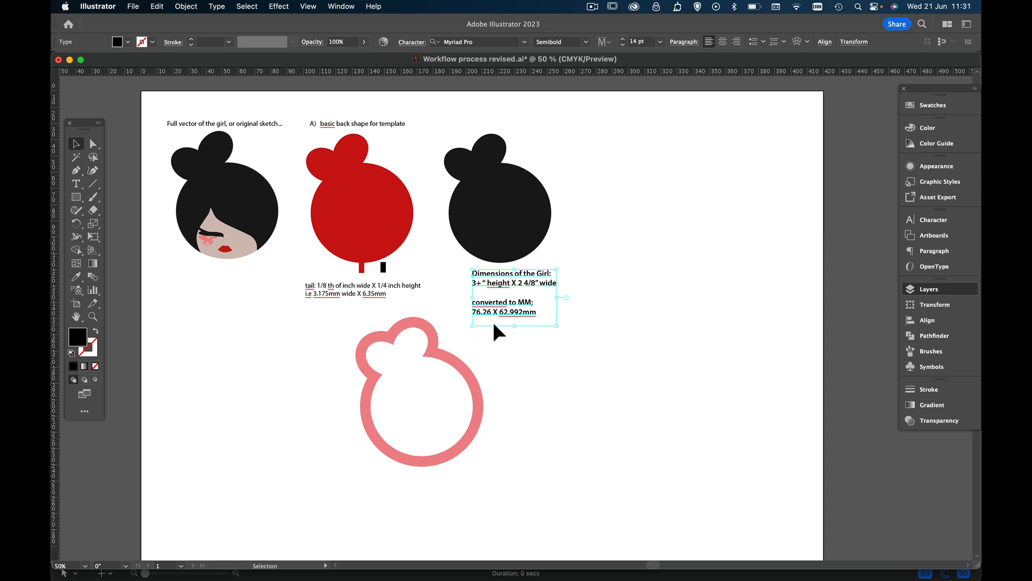
click(511, 226)
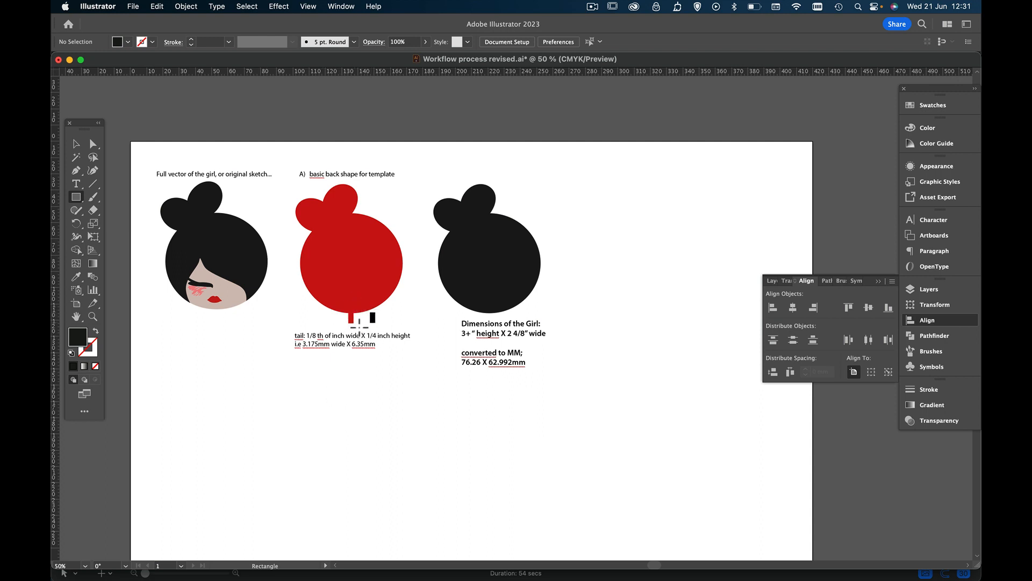
click(354, 262)
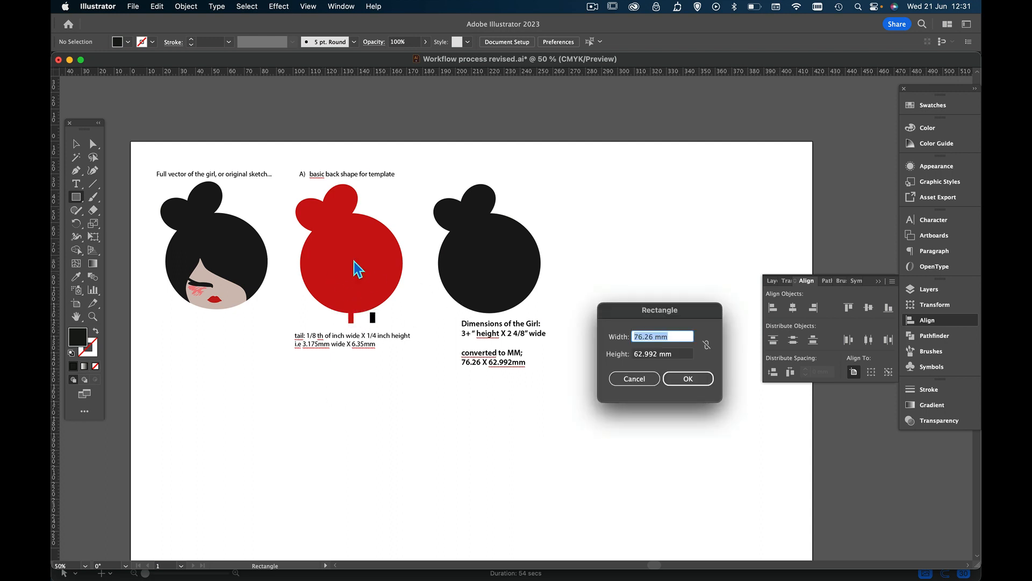
click(635, 381)
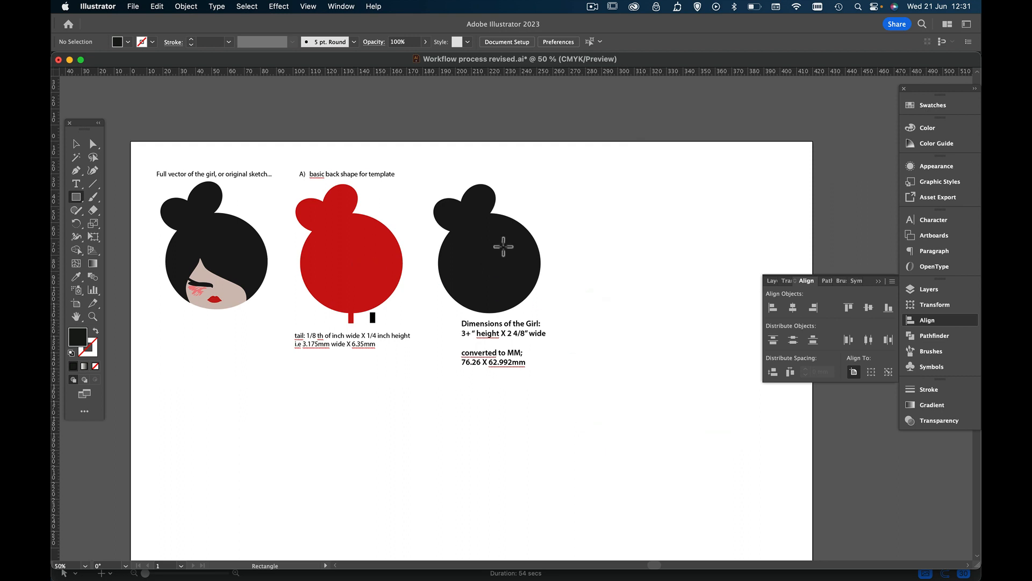
click(76, 144)
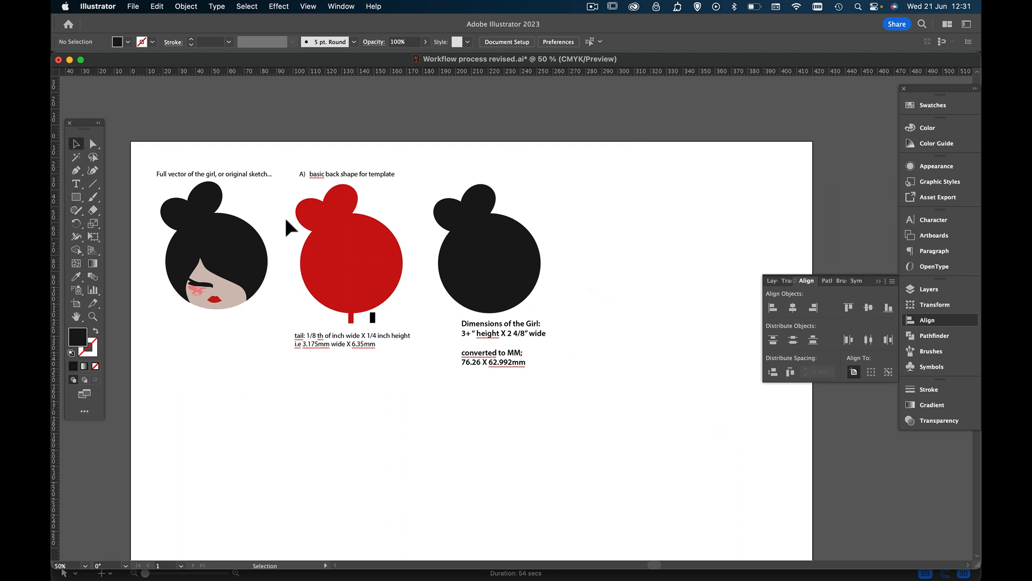
click(353, 261)
click(499, 272)
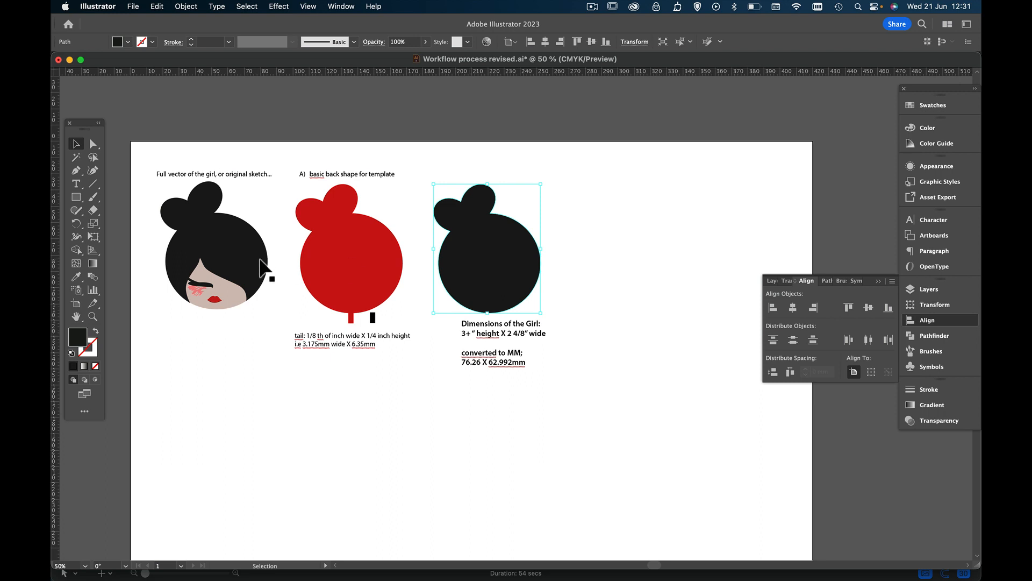
Create a rectangle 62.992 mm wide and 76.26 mm high beside the black silhouette
click(77, 198)
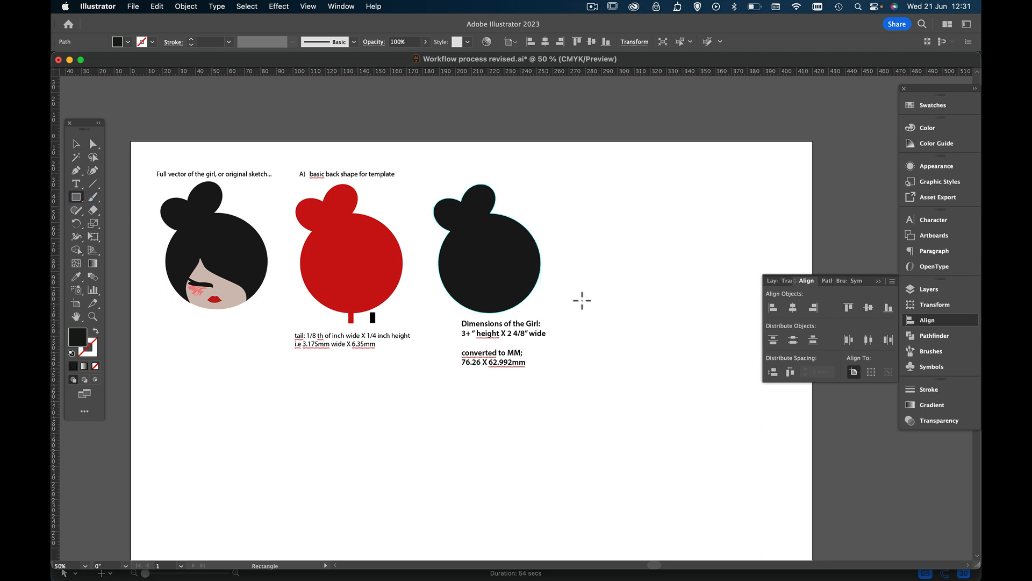
click(588, 258)
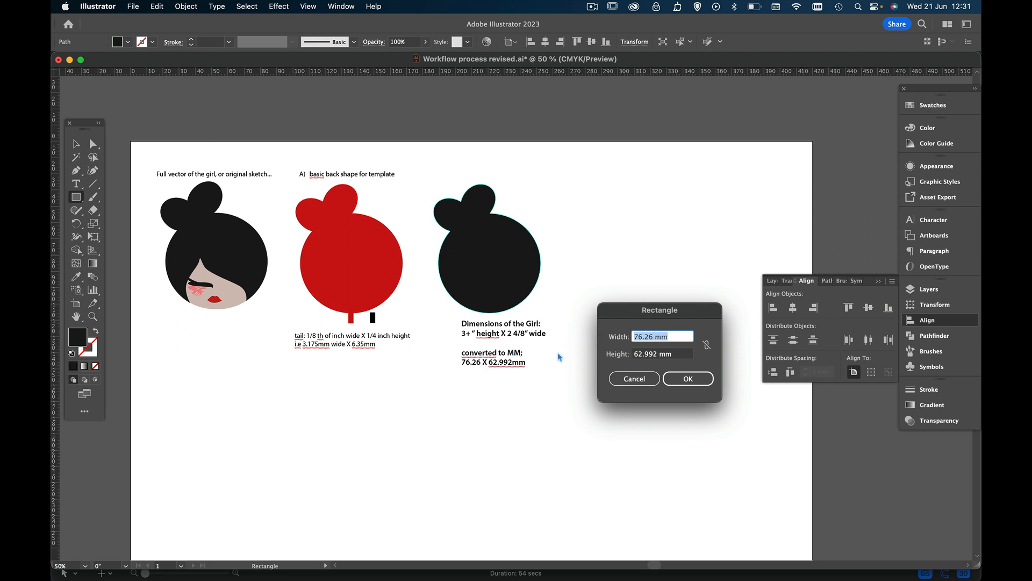
text(62.992)
key(Tab)
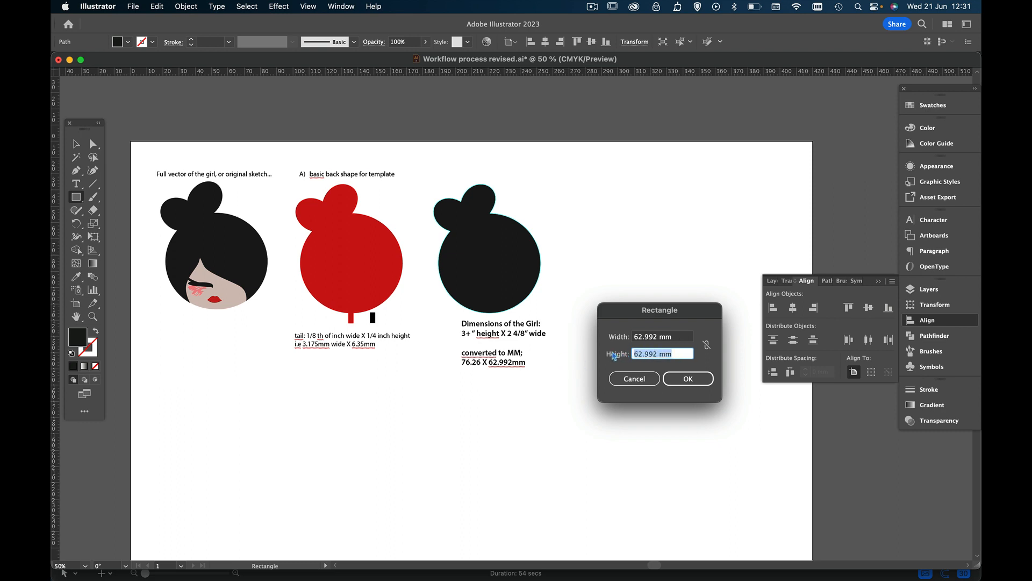
text(76.26)
click(680, 380)
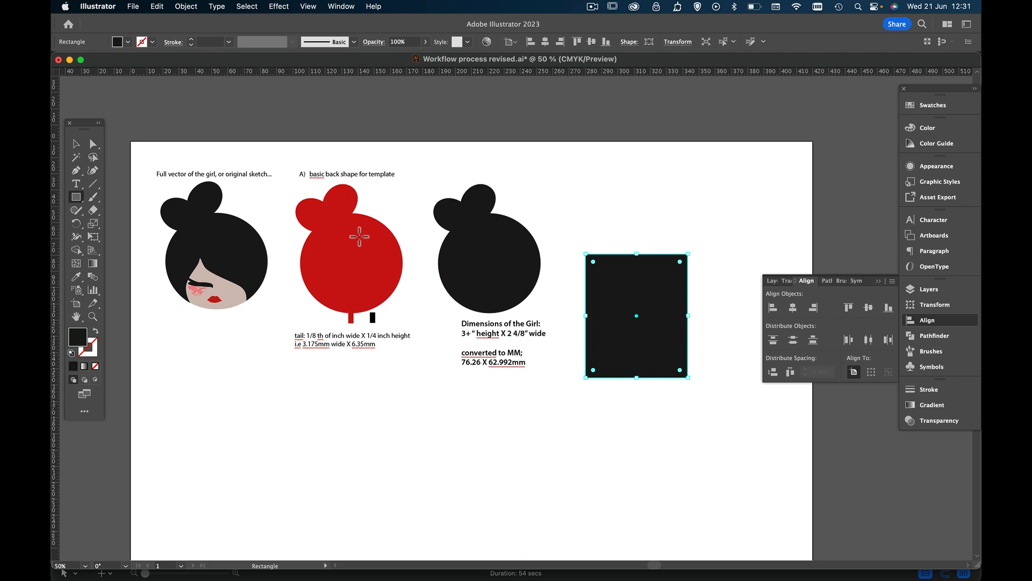
Move the new rectangle up level with the silhouettes and replace its fill with a red outline
click(75, 144)
drag(610, 334, 629, 296)
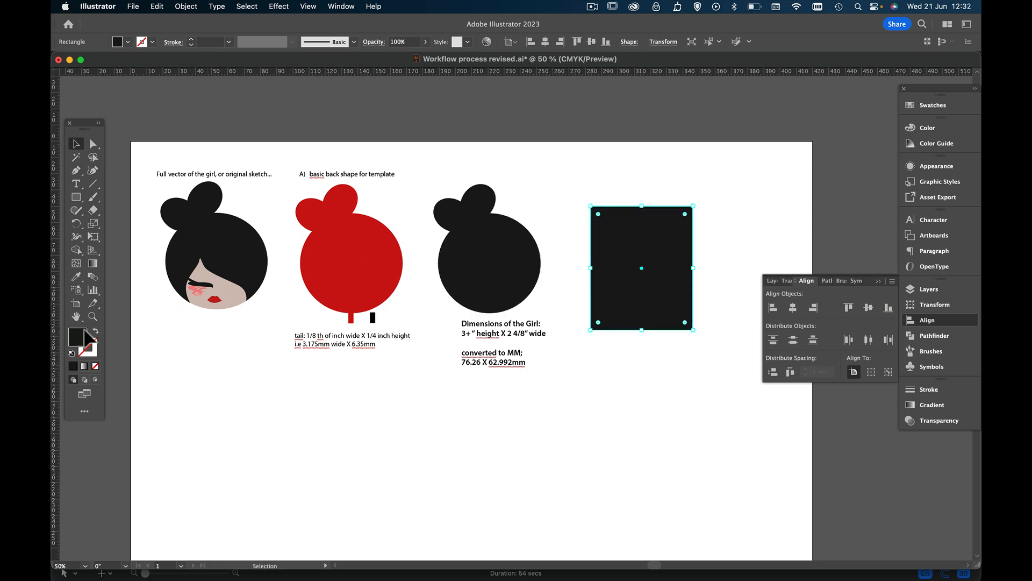
click(96, 367)
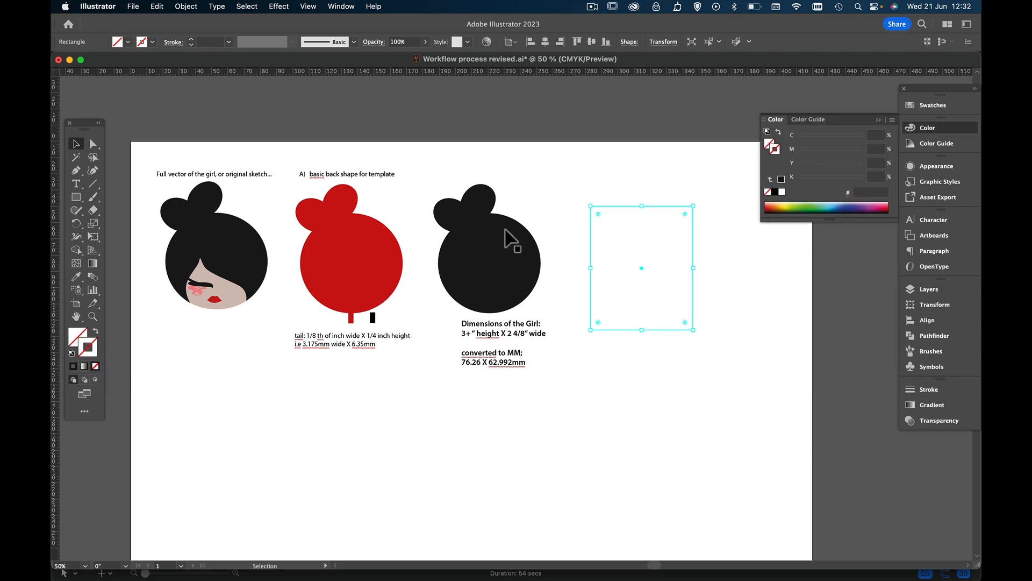
click(880, 207)
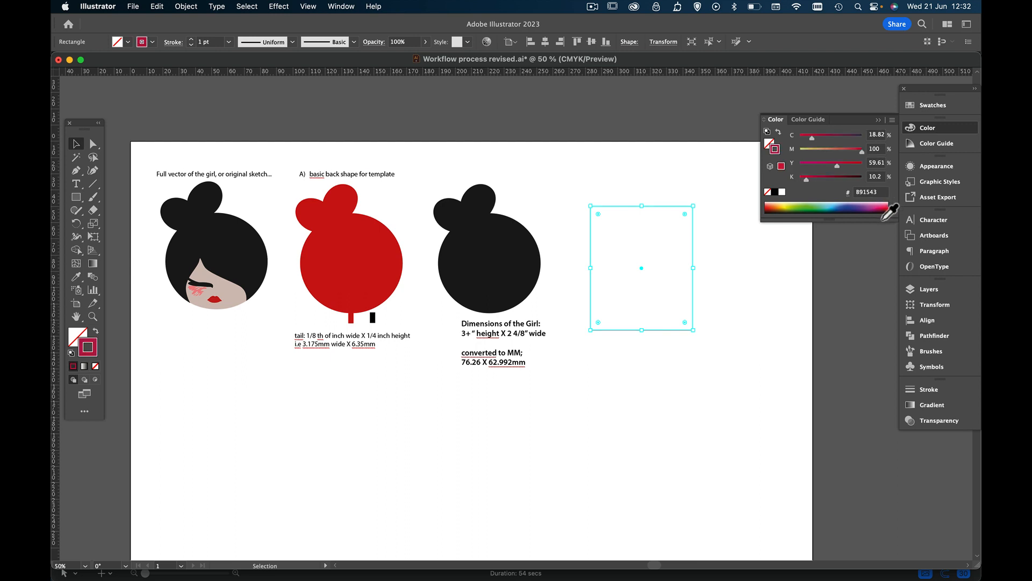
click(885, 211)
click(878, 121)
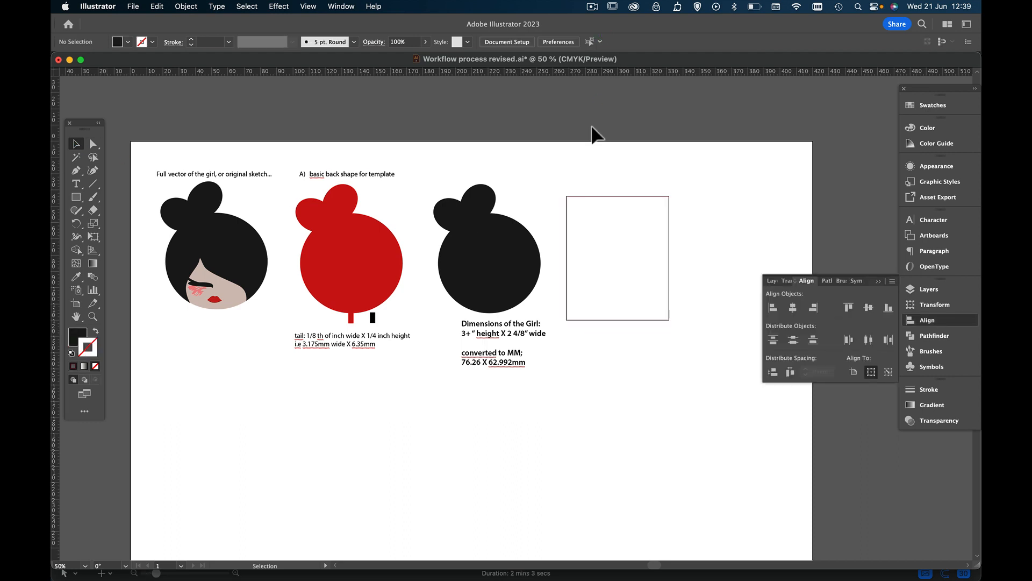
Duplicate the red and black silhouettes together into the empty area below the originals
click(386, 250)
click(479, 265)
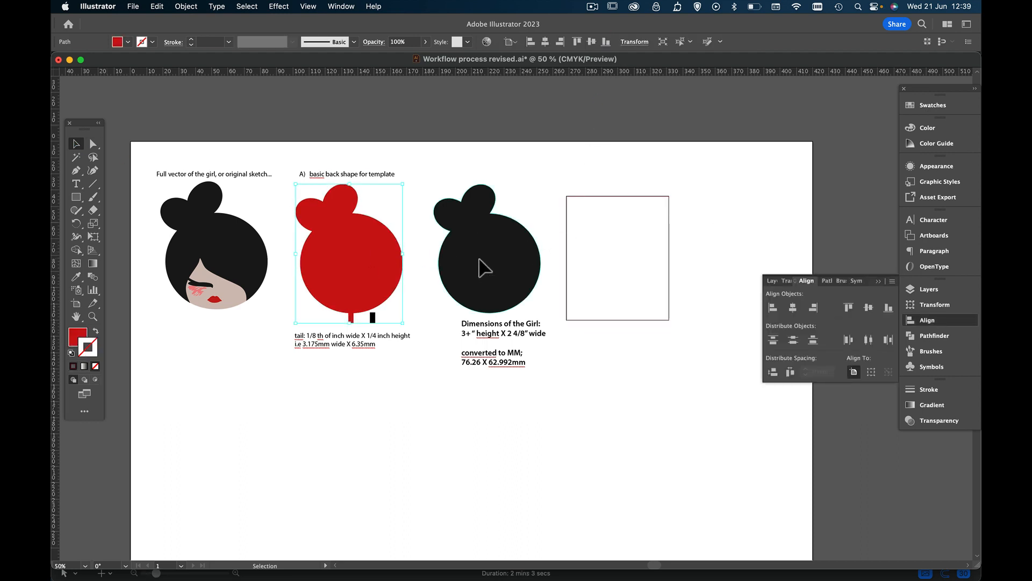
shift+click(371, 265)
key(a)
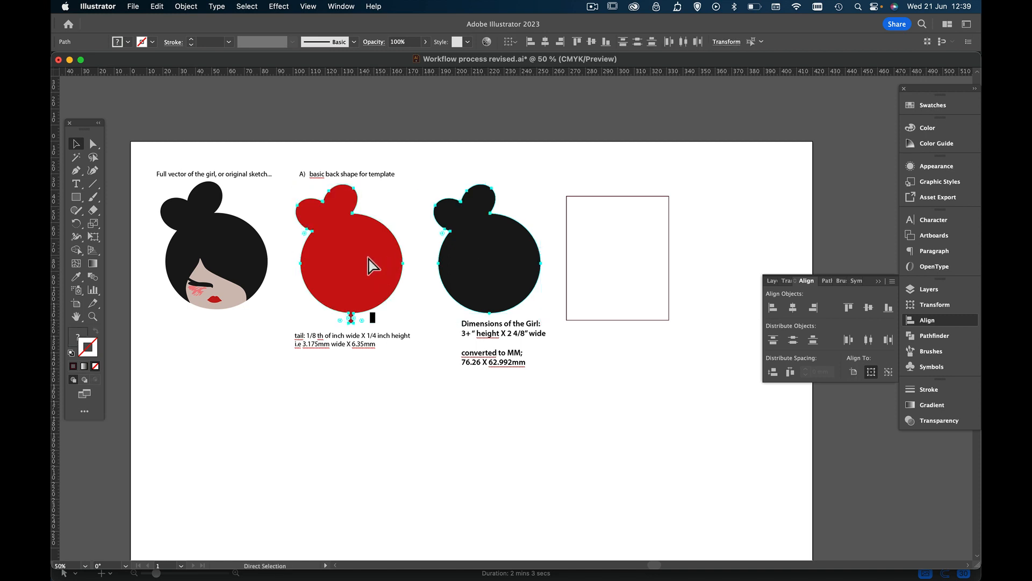
drag(371, 265, 488, 478)
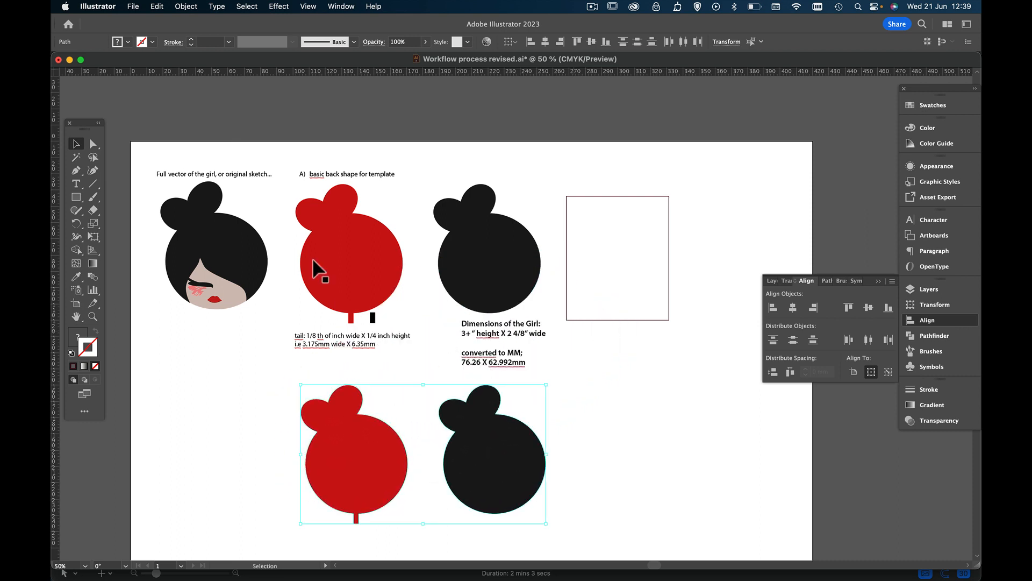
Align the duplicated red and black silhouettes on their horizontal centres and group them
click(595, 402)
click(520, 457)
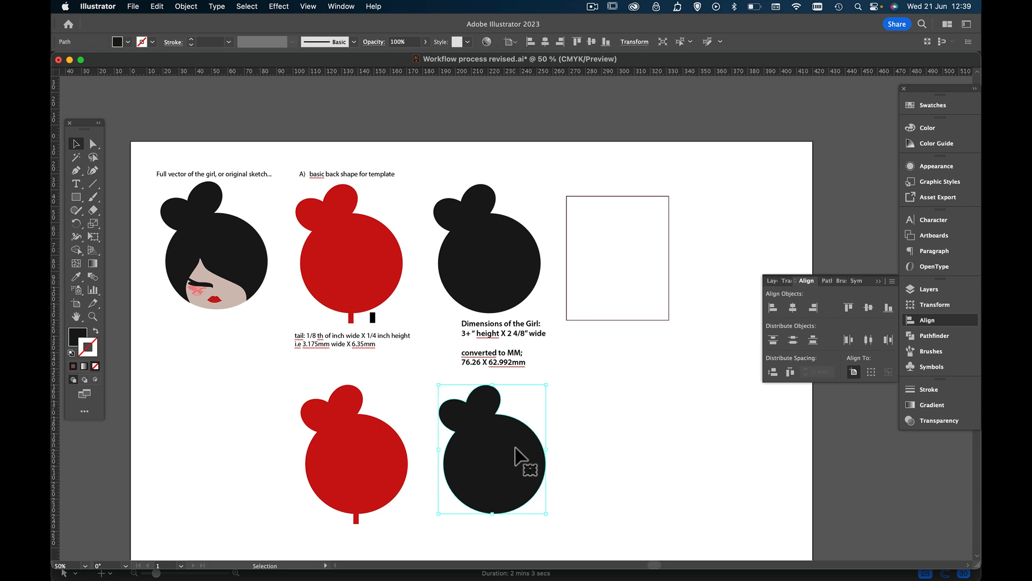
shift+click(383, 461)
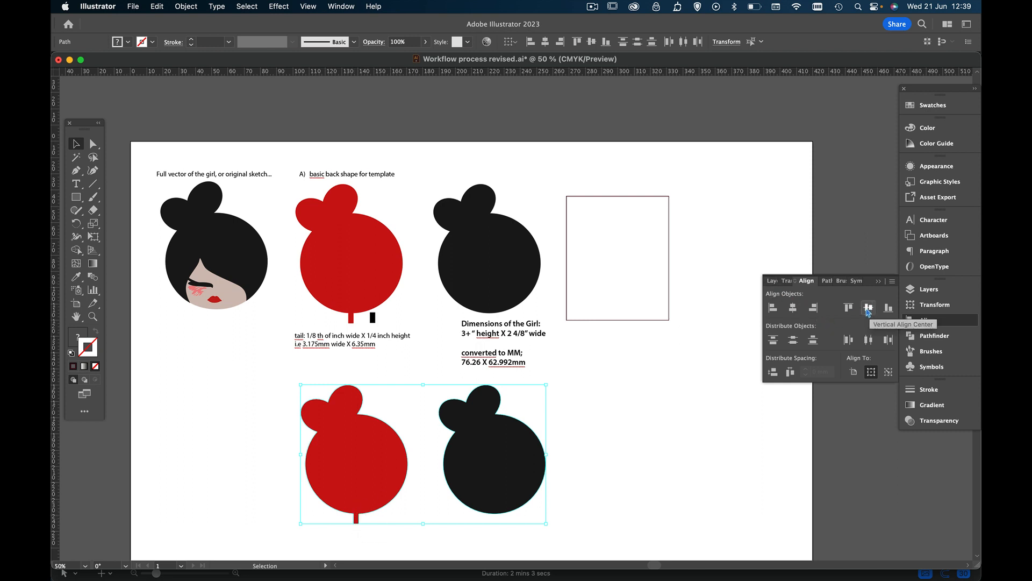
click(794, 308)
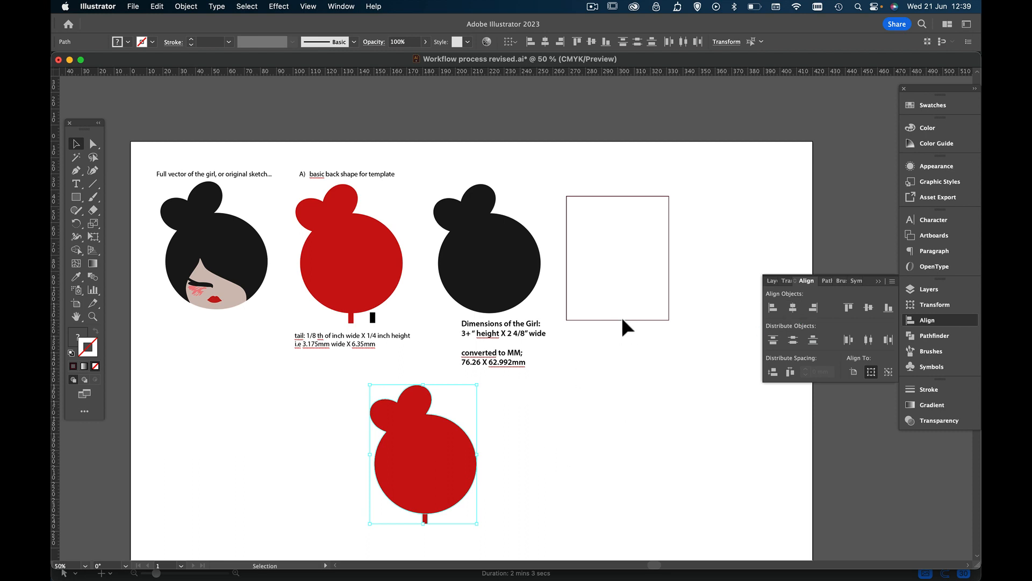
click(429, 446)
click(429, 449)
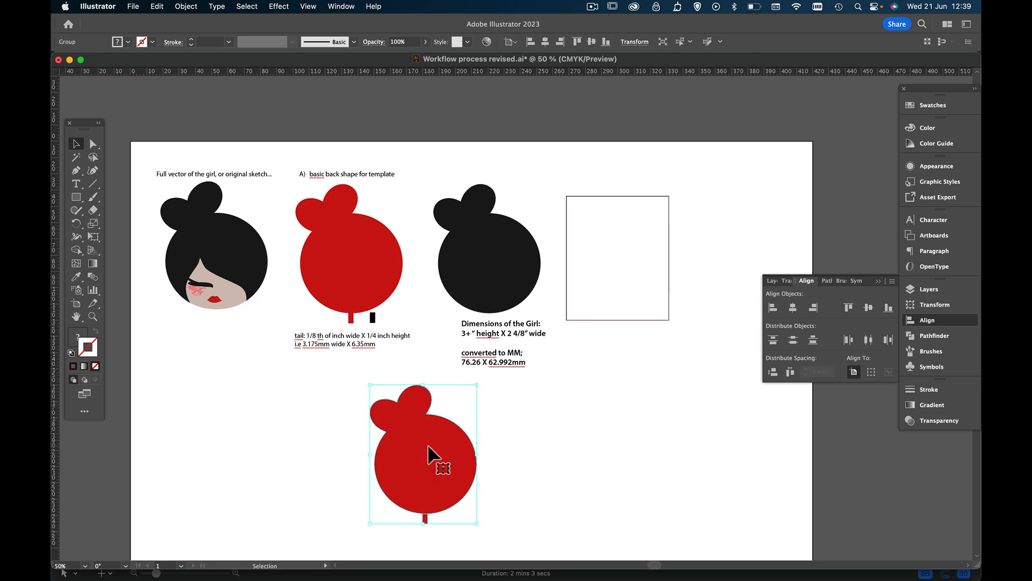
Move the outlined rectangle over the grouped silhouette as a size guide, leaving the tail below it
drag(624, 321, 428, 508)
click(93, 316)
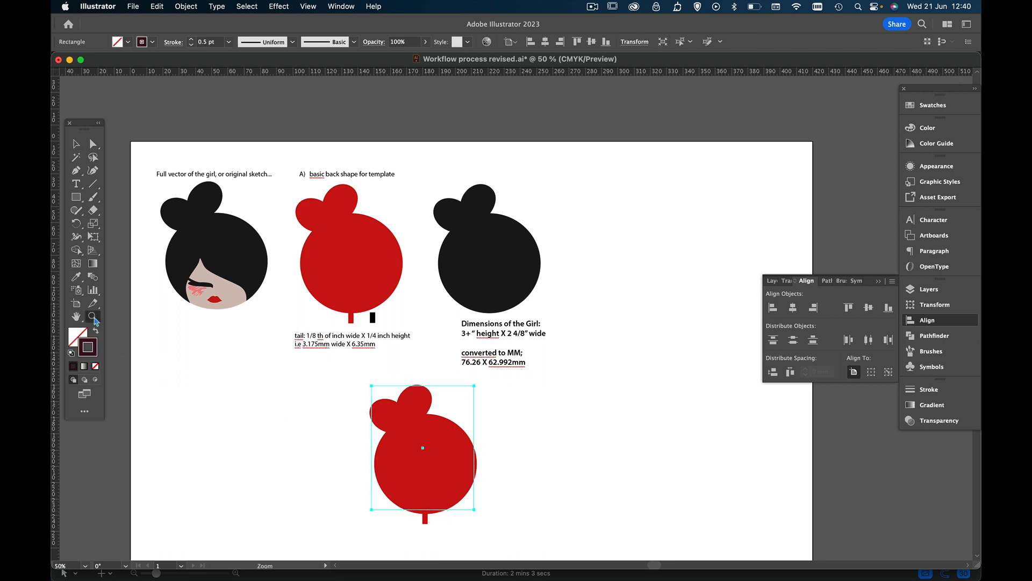
click(446, 465)
drag(506, 325, 636, 350)
scroll(538, 378, up, 3)
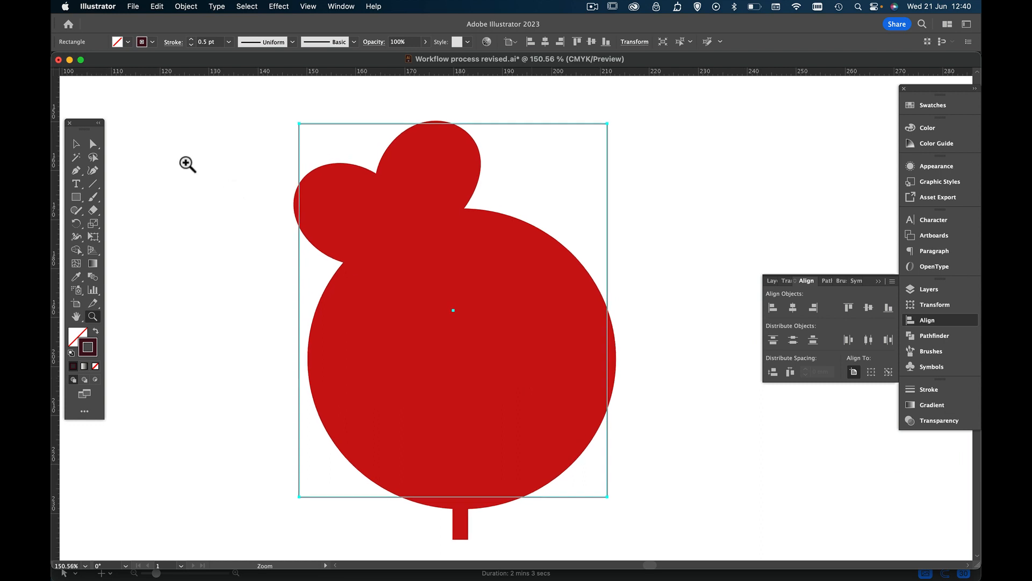
click(76, 144)
key(Return)
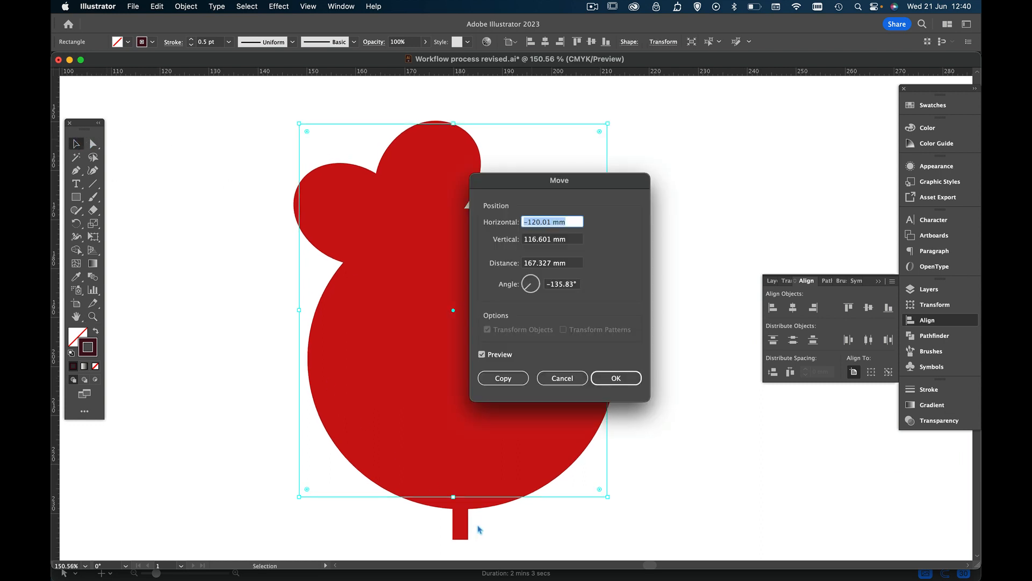
click(563, 379)
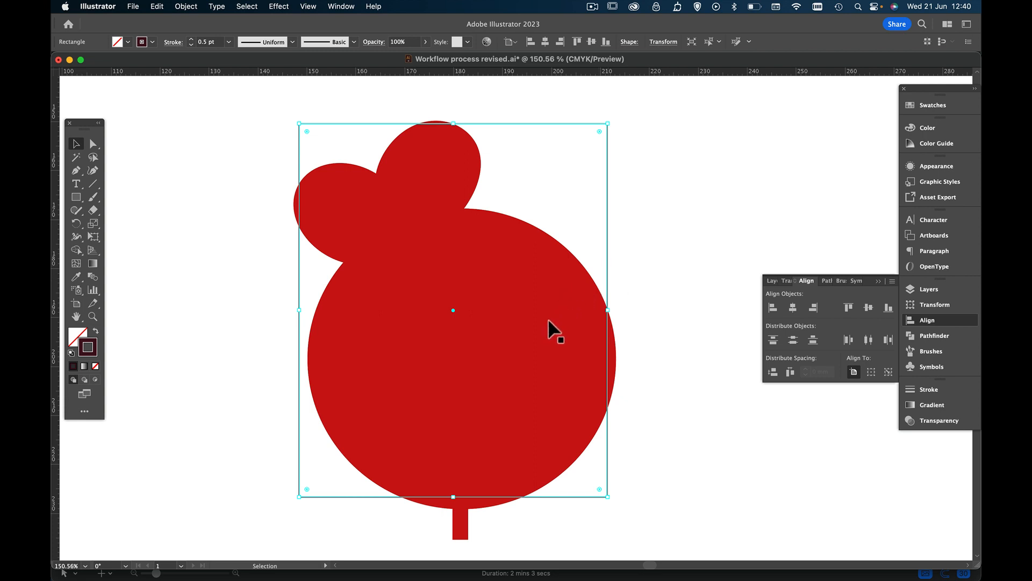
Resize the grouped silhouette on all four sides so the head fits the guide rectangle, with only the tail extending below
click(547, 333)
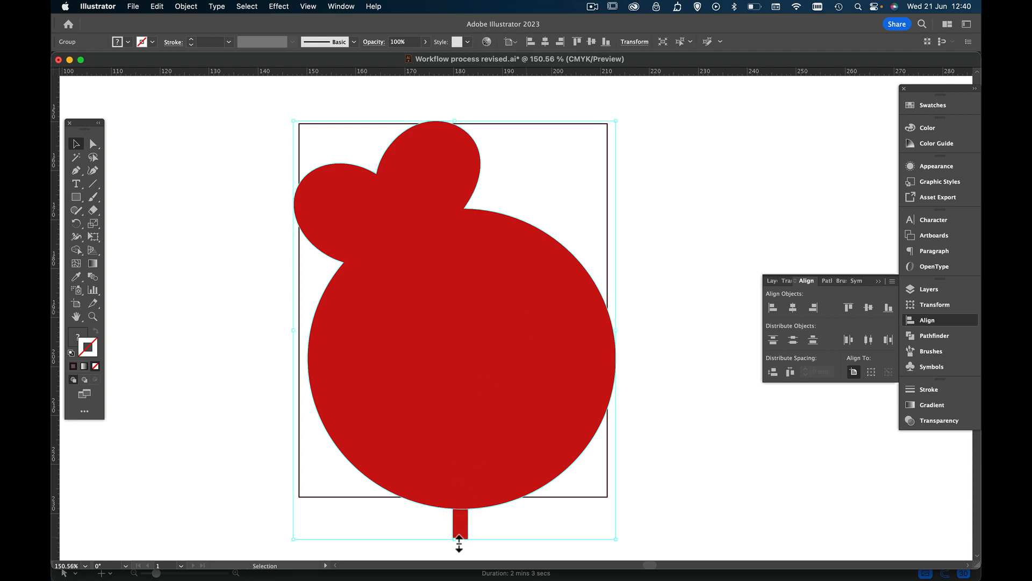
mouse_move(459, 544)
mouse_down()
mouse_move(458, 516)
mouse_move(453, 532)
mouse_up()
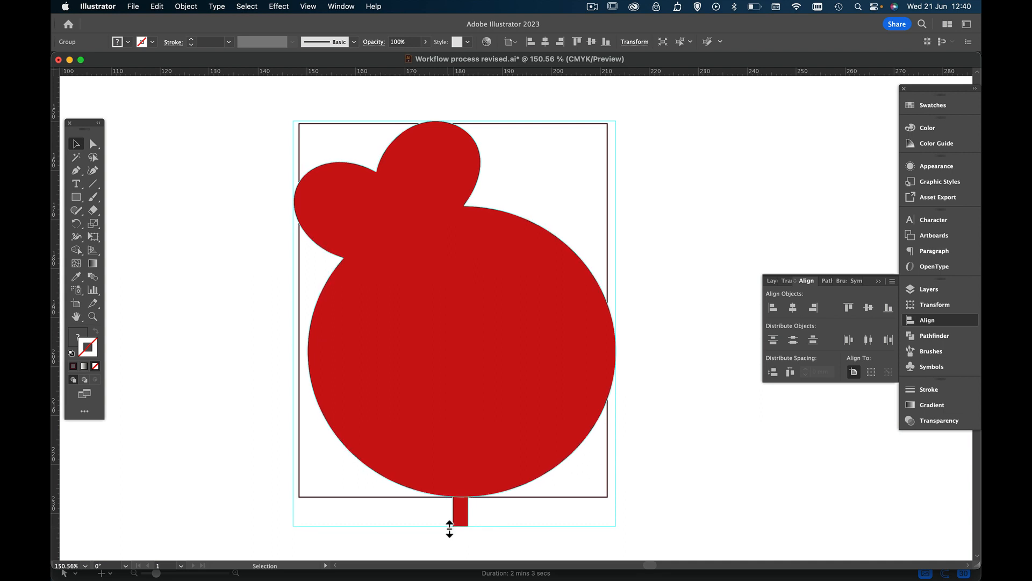
drag(450, 529, 449, 529)
drag(617, 329, 613, 328)
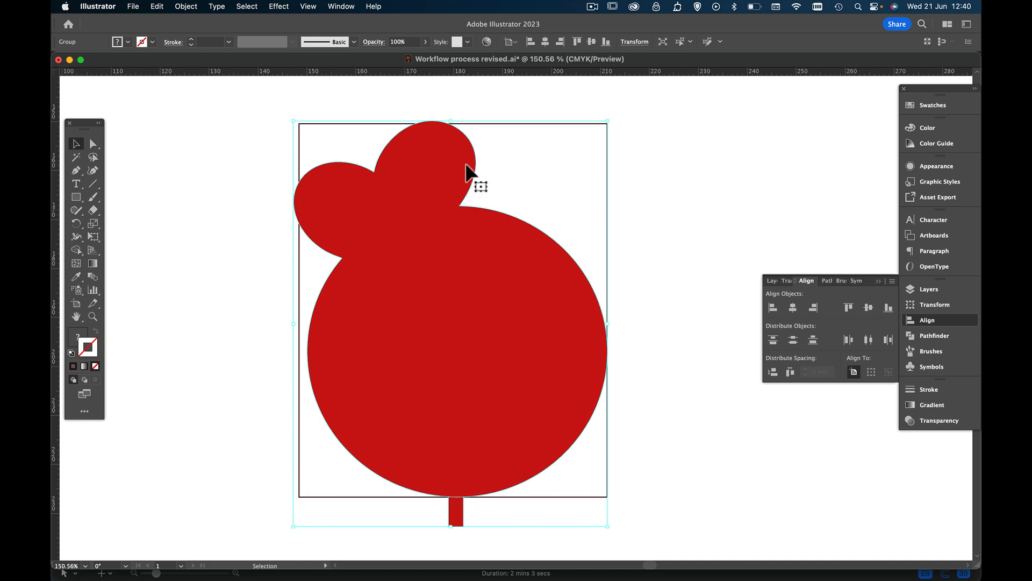
drag(457, 126, 454, 124)
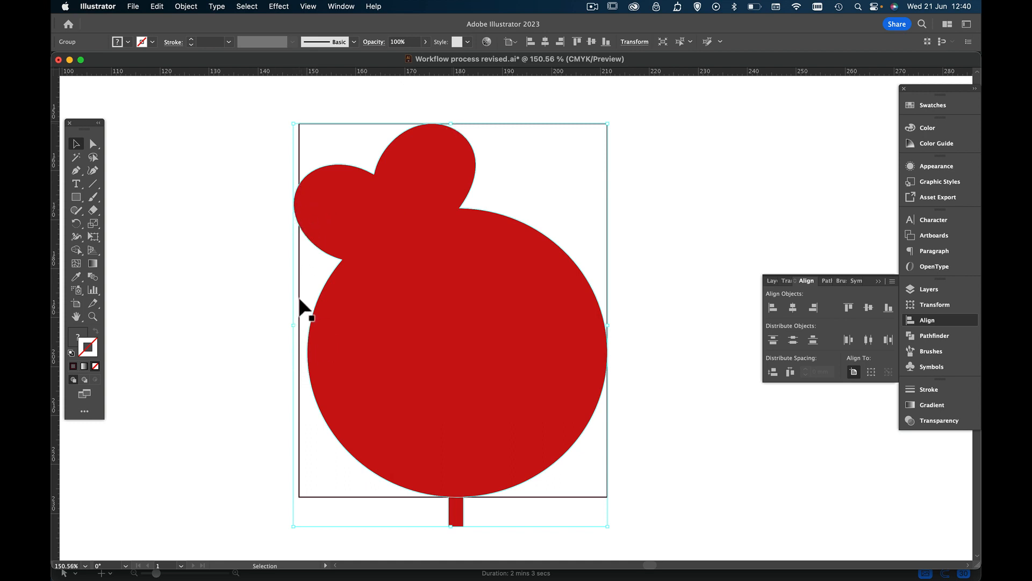
click(300, 314)
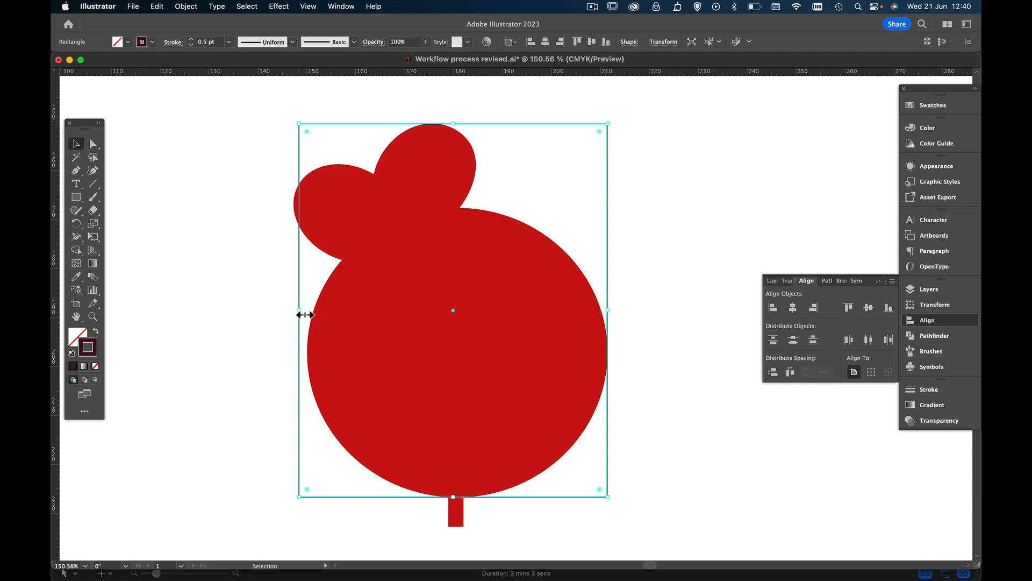
click(337, 205)
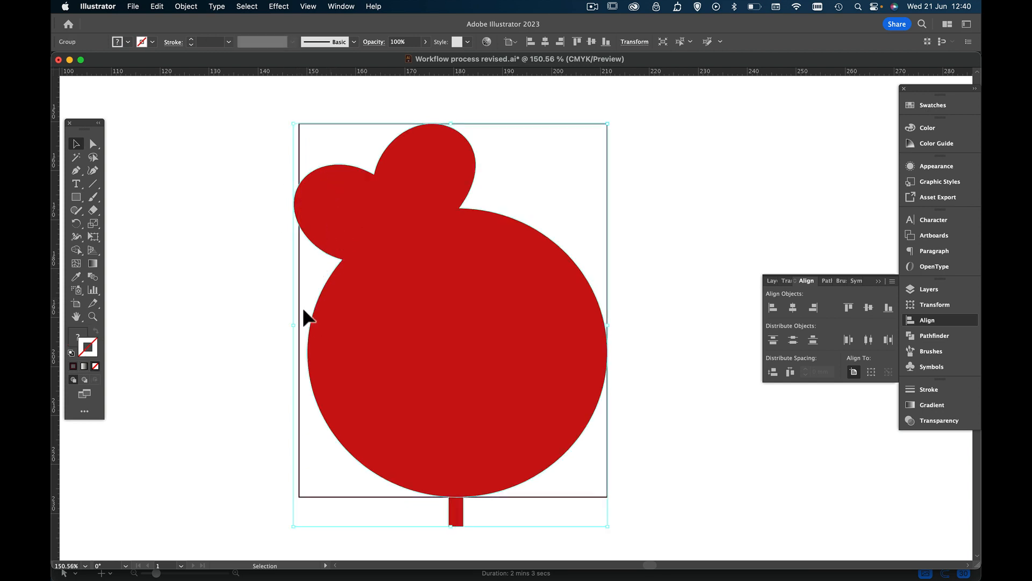
drag(299, 330, 305, 330)
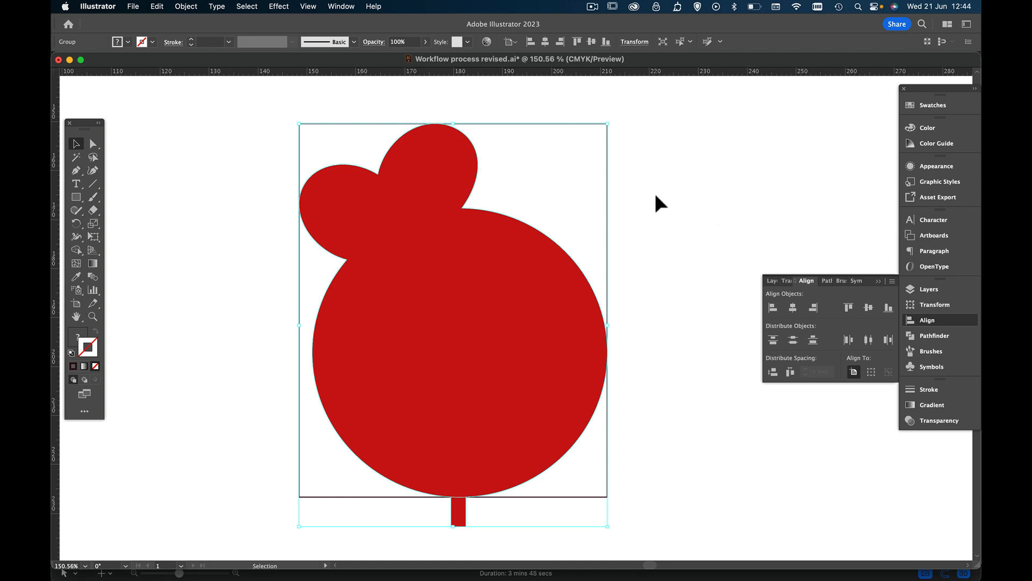
Delete the outlined guide rectangle from around the resized silhouette
click(647, 162)
click(607, 157)
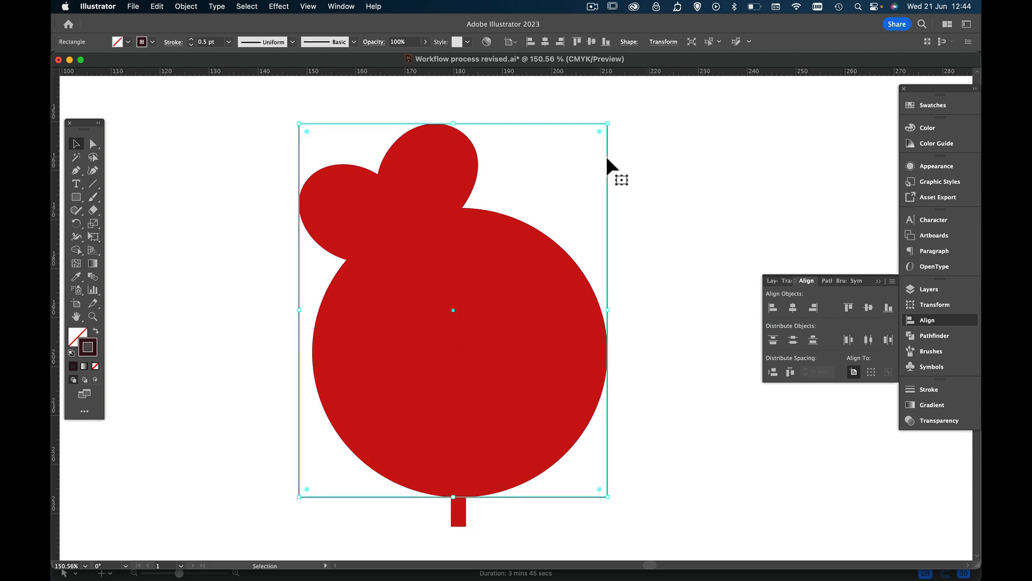
key(Delete)
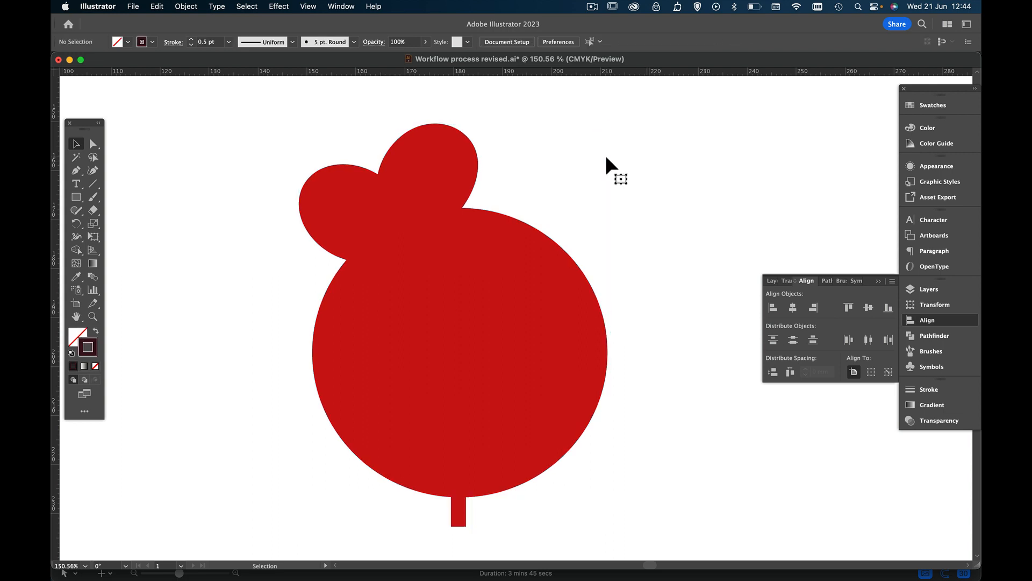
Move the resized silhouette group to directly beneath the tail dimension text under the original red silhouette
click(497, 277)
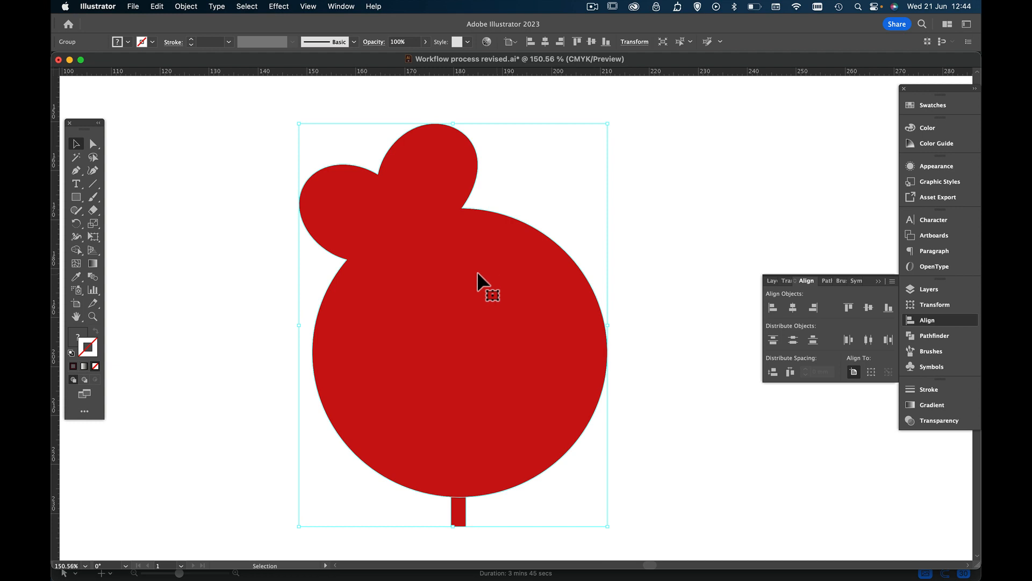
click(98, 318)
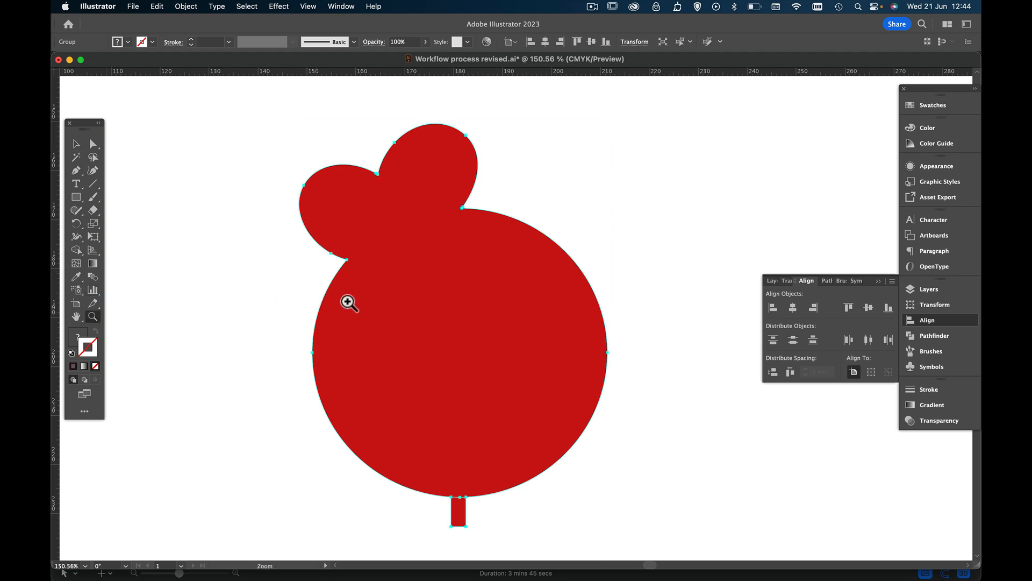
alt+click(418, 323)
alt+click(579, 316)
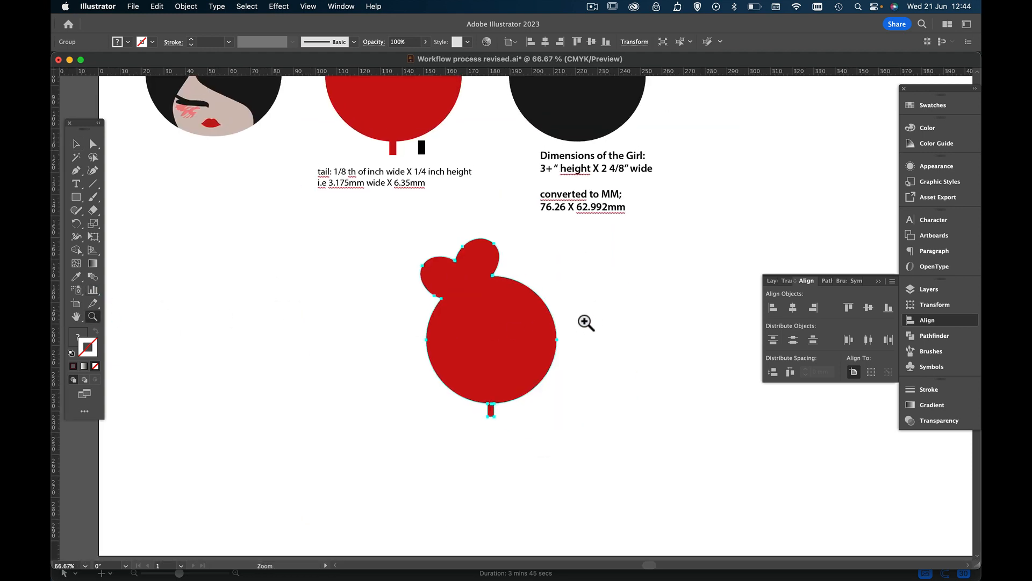
scroll(580, 317, up, 5)
scroll(580, 316, right, 1)
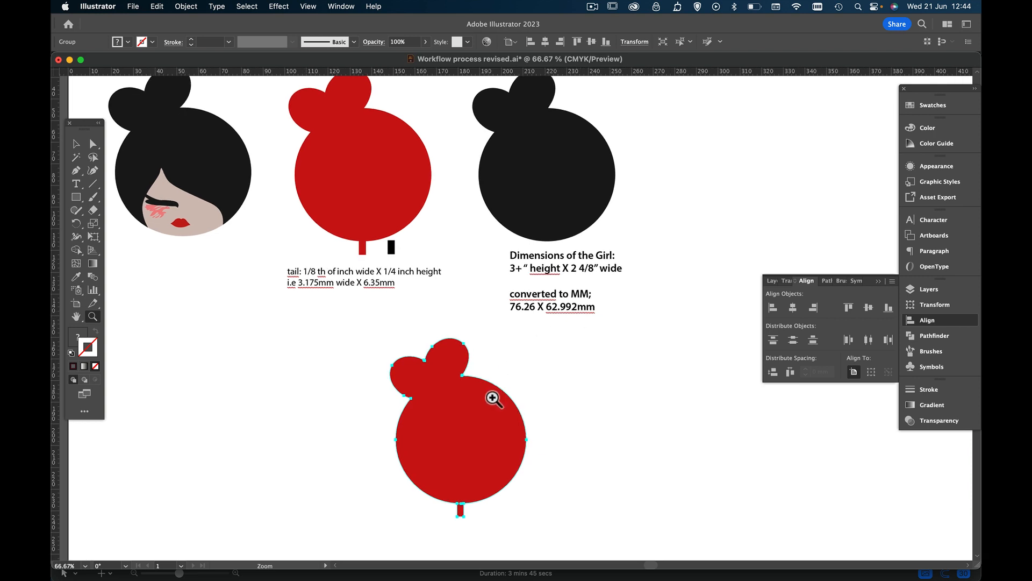
click(75, 148)
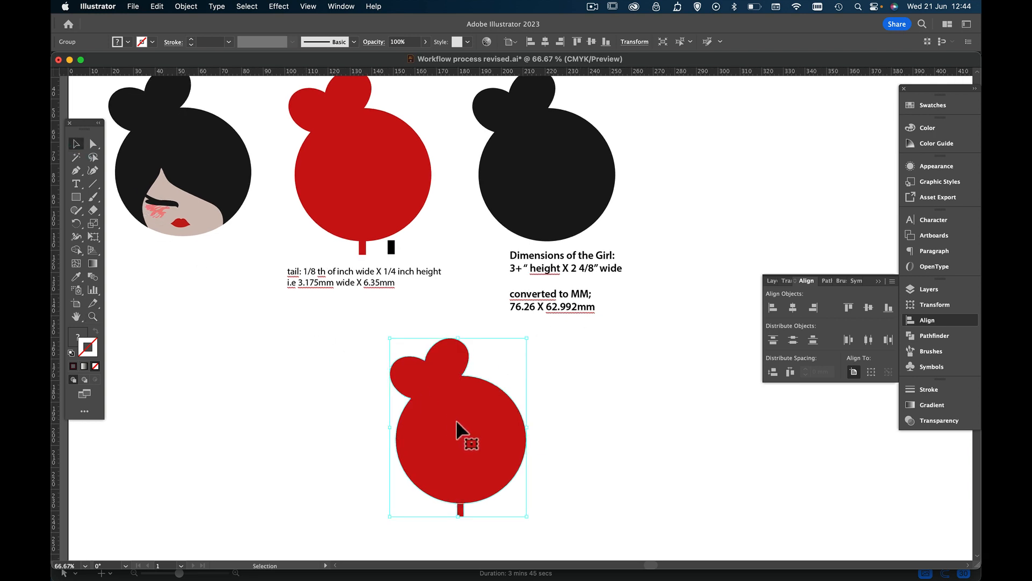
drag(460, 423, 368, 388)
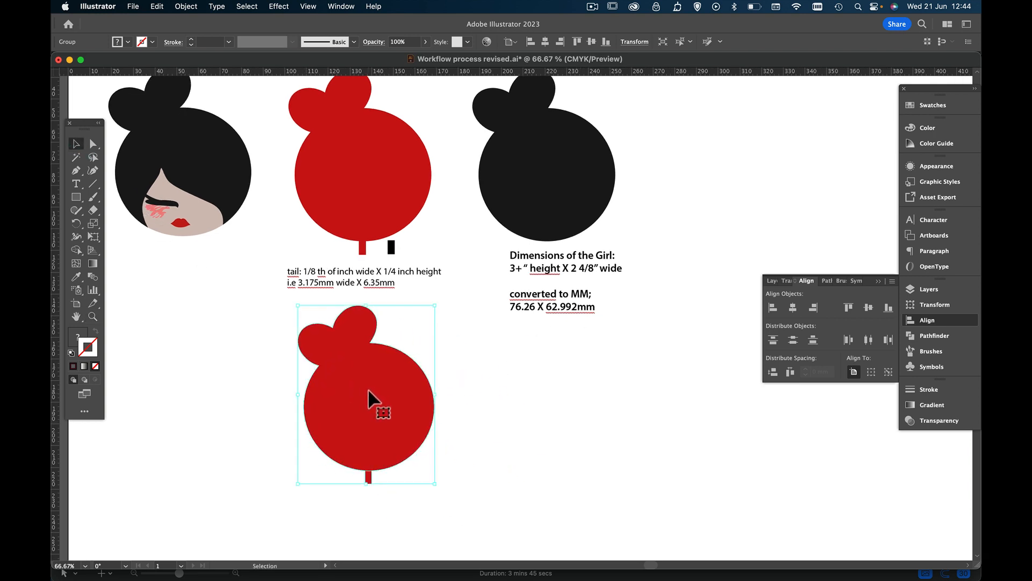
Ungroup the resized silhouettes and separate them side by side, with the red one beneath the tail note and the black one beside it
click(368, 170)
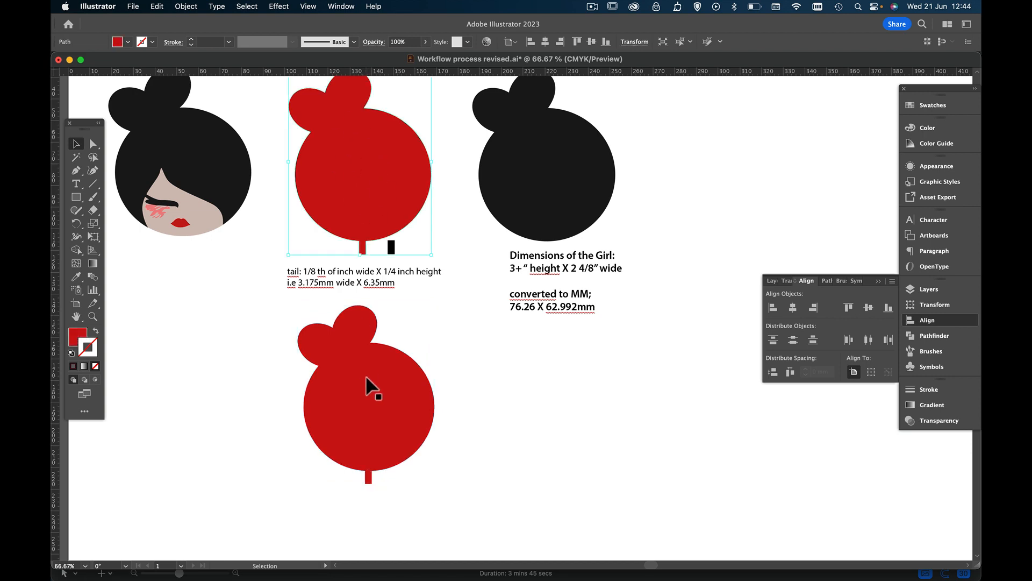
click(368, 389)
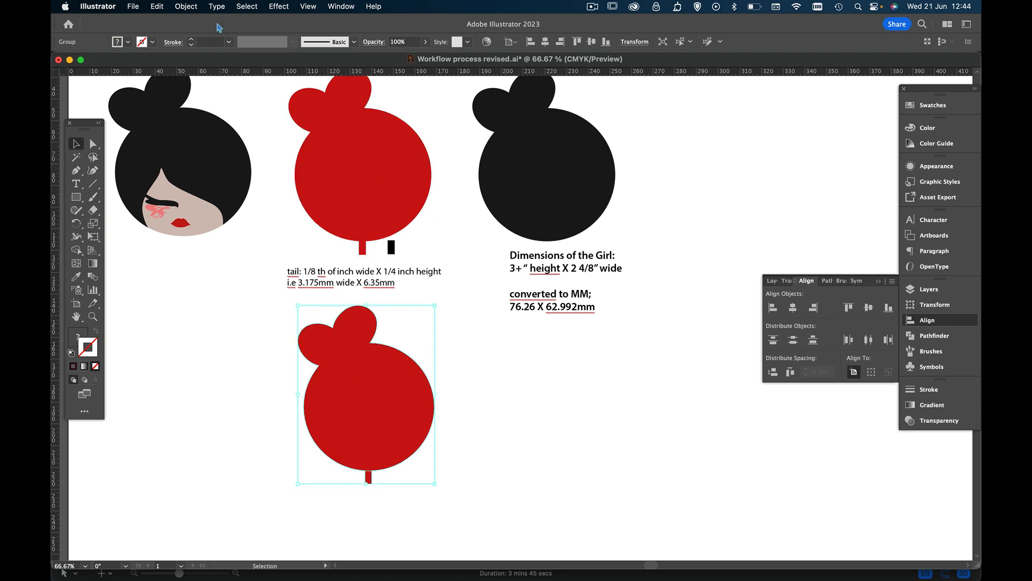
click(190, 7)
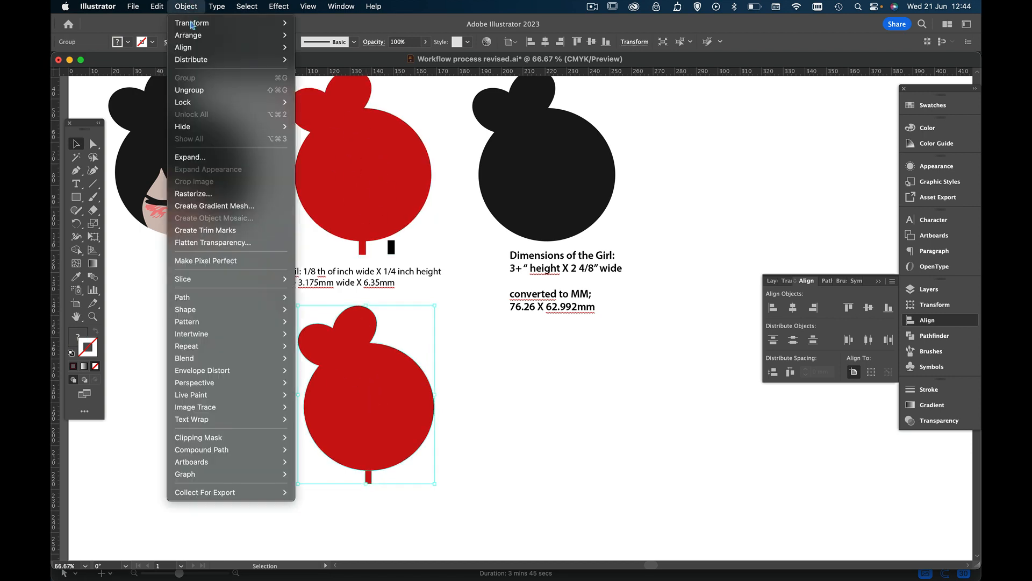
click(189, 90)
click(295, 339)
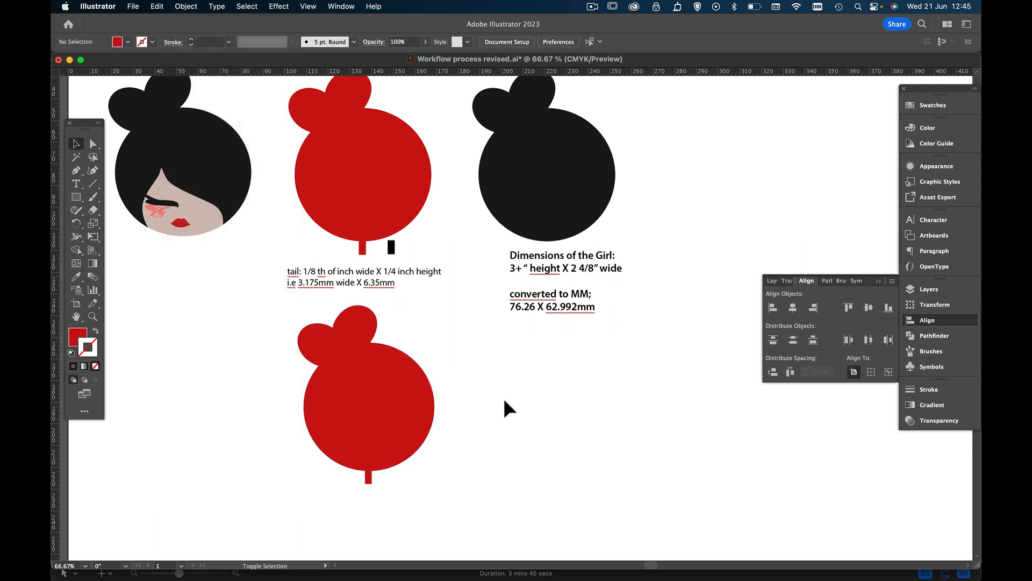
drag(346, 397, 494, 410)
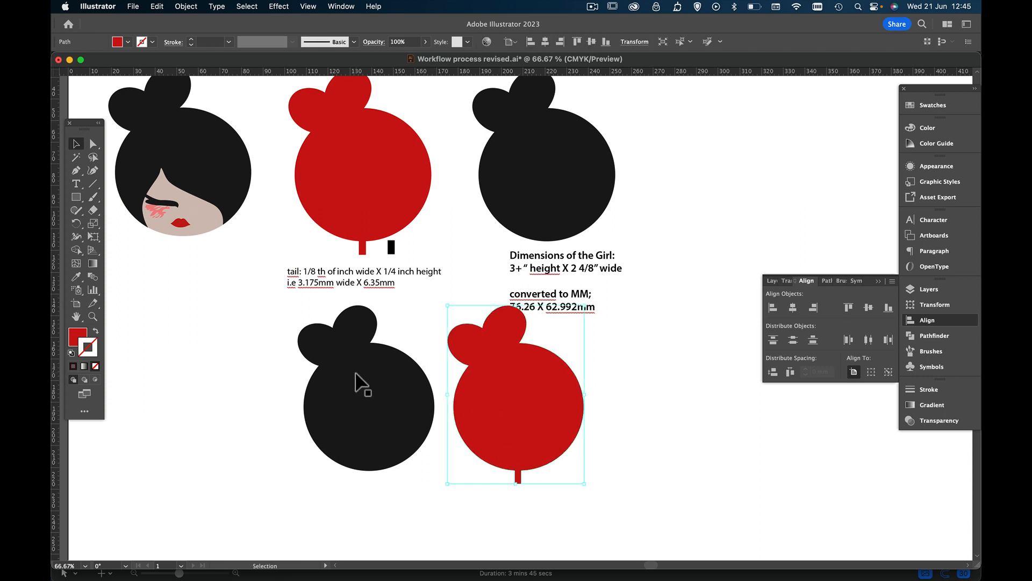
drag(365, 383, 320, 401)
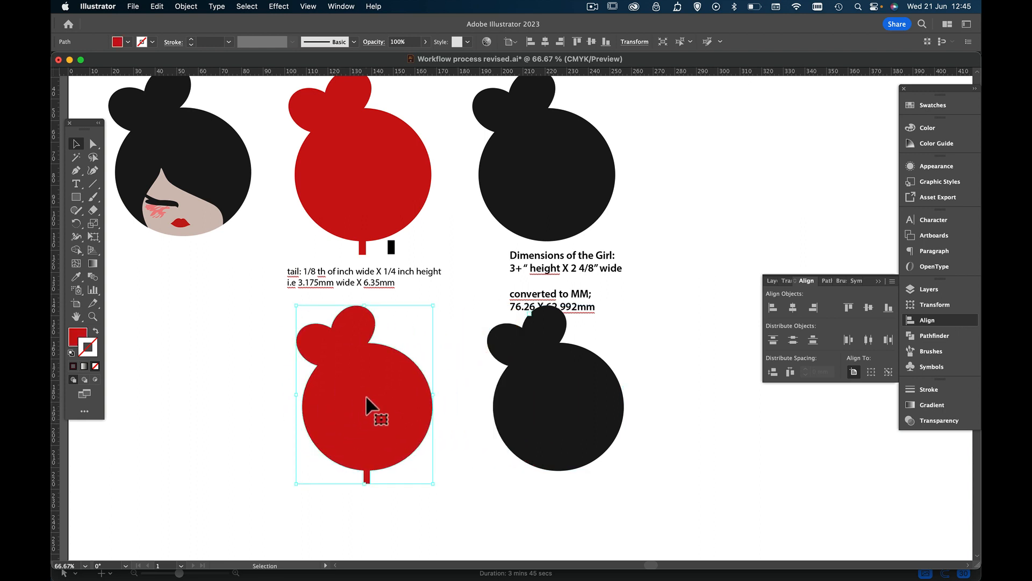
Delete the original red and black silhouettes from the upper row
click(565, 171)
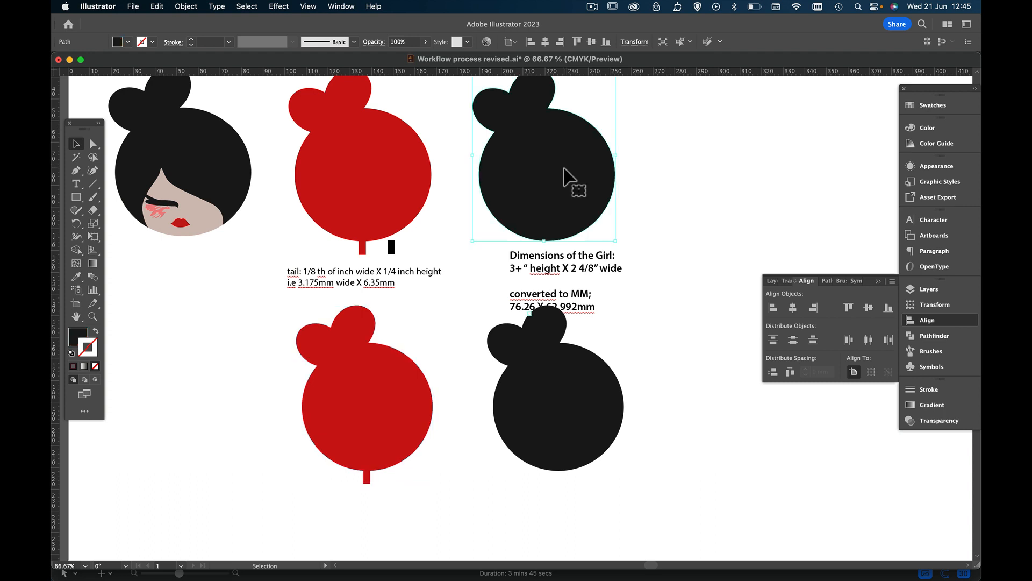
shift+click(430, 176)
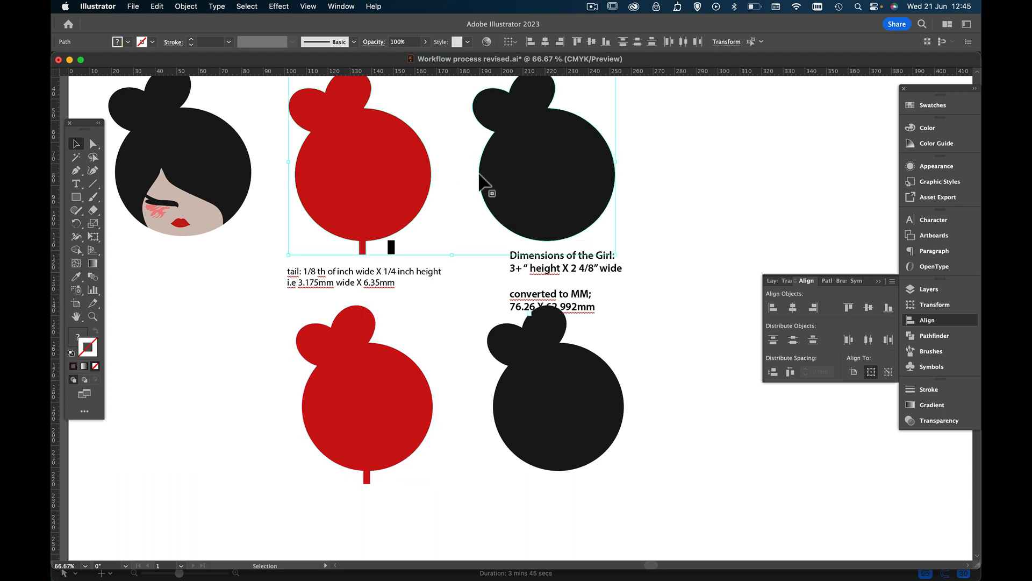
key(BackSpace)
Move the resized red and black silhouettes together into the upper row, in place of the deleted originals
click(392, 408)
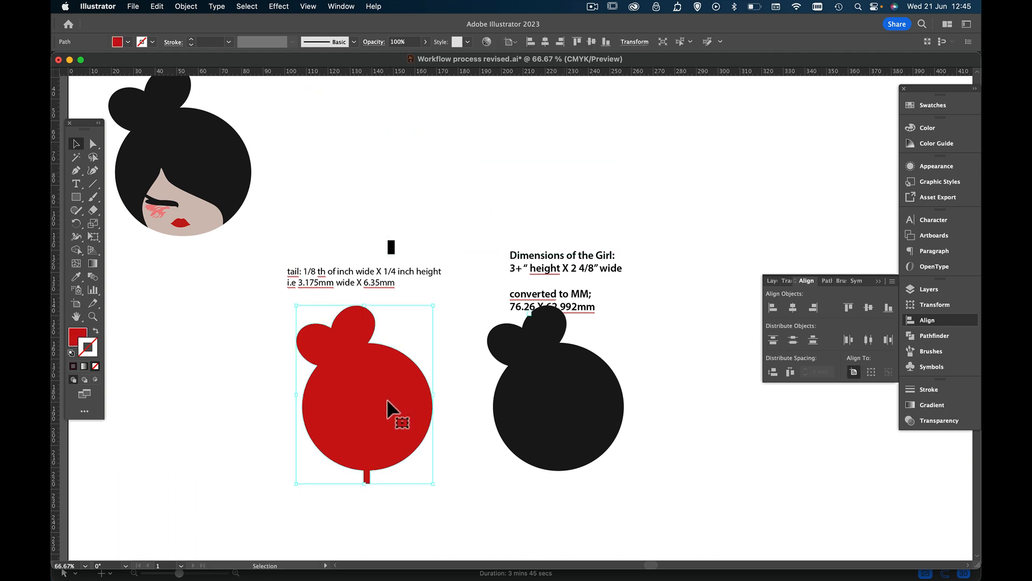
shift+click(592, 407)
drag(572, 421, 564, 189)
scroll(569, 193, up, 4)
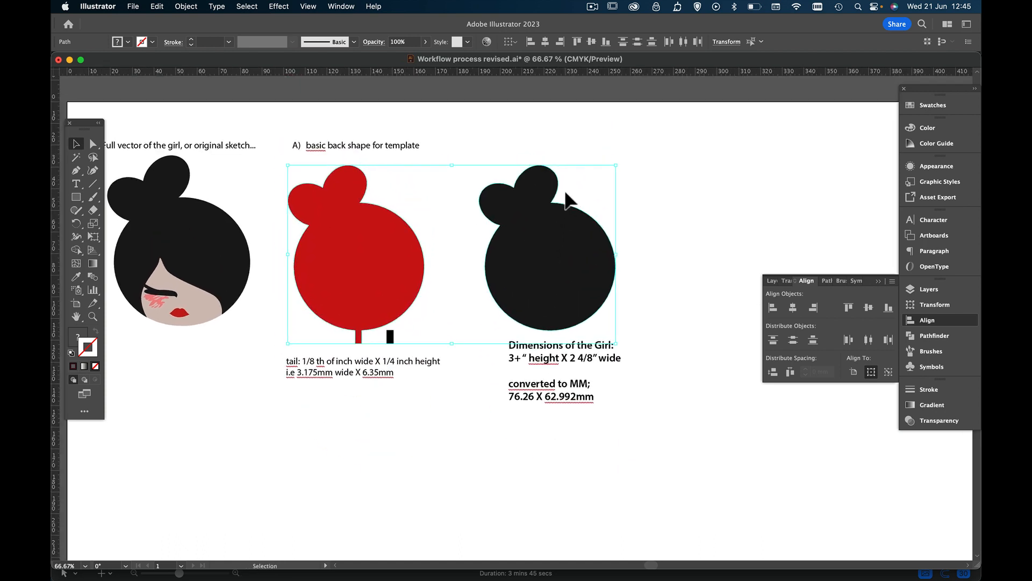
drag(554, 246, 550, 247)
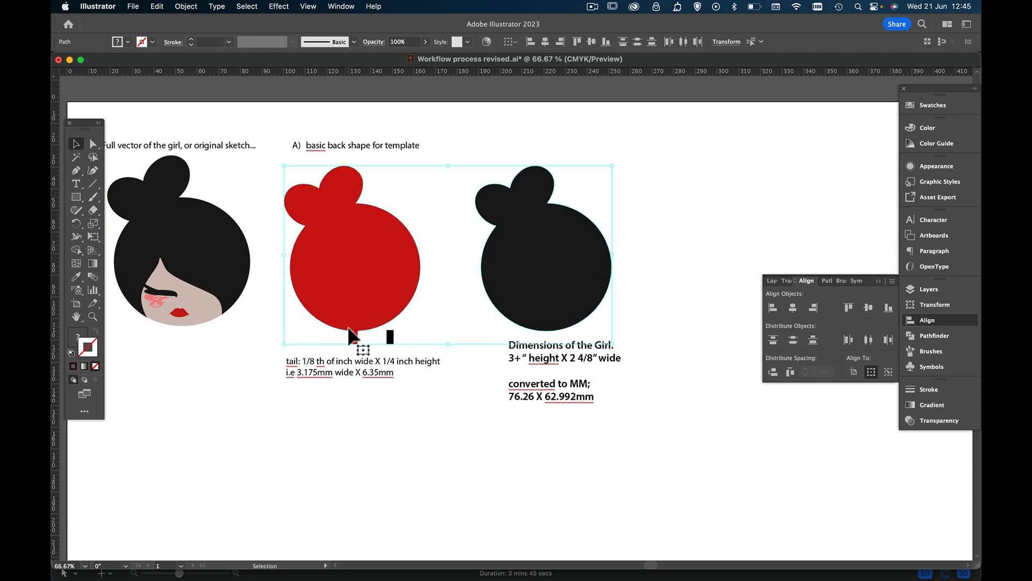
click(376, 438)
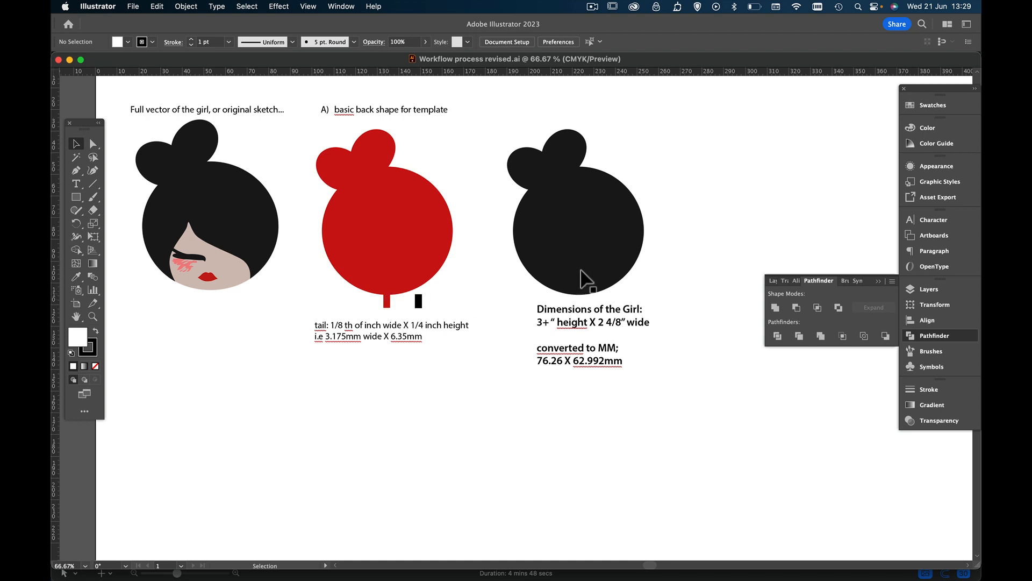
Duplicate the black silhouette and place the copy in the empty area below the red one
click(588, 235)
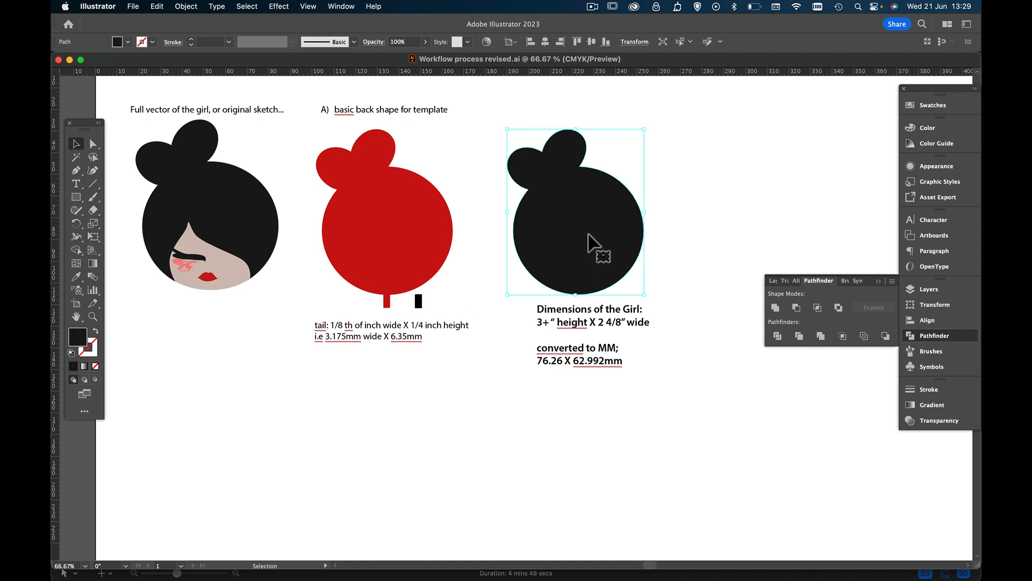
key(super+c)
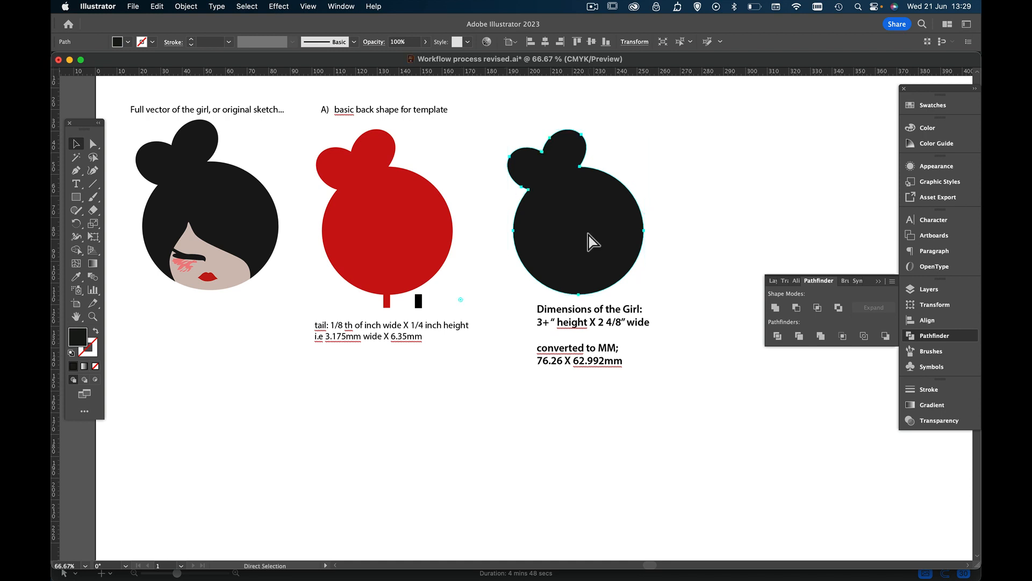
key(super+v)
scroll(589, 236, down, 1)
scroll(590, 240, down, 5)
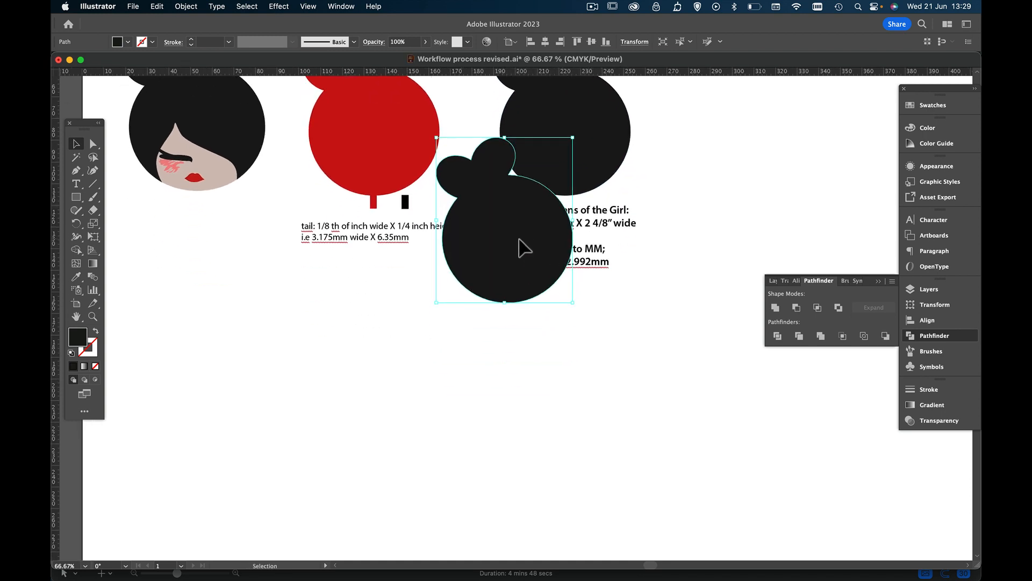
drag(525, 247, 394, 405)
Offset the copied black silhouette's path outward by 6.35 mm with miter joins and a miter limit of 4, then select the inner shape
click(193, 5)
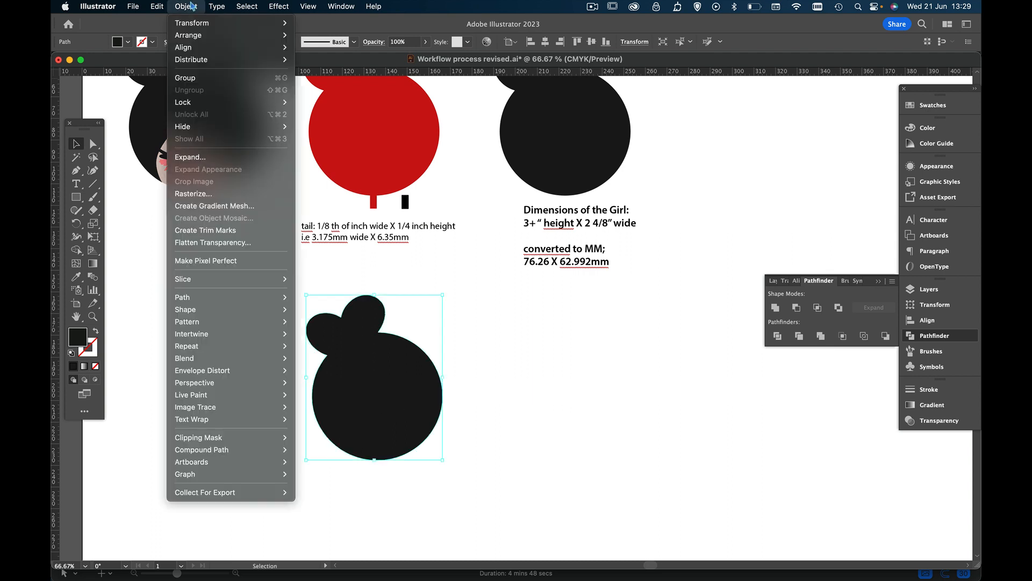
mouse_move(192, 301)
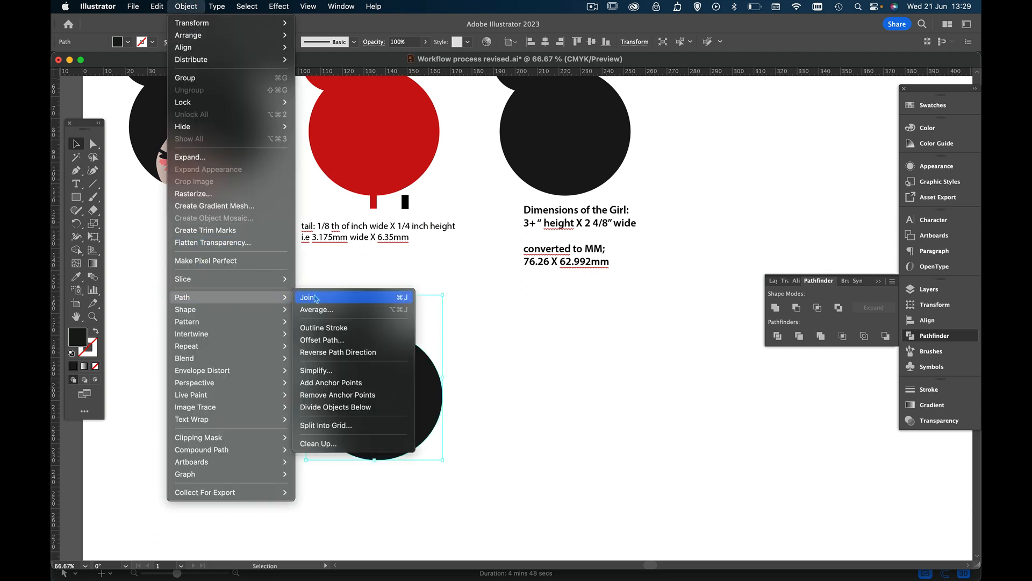
click(323, 339)
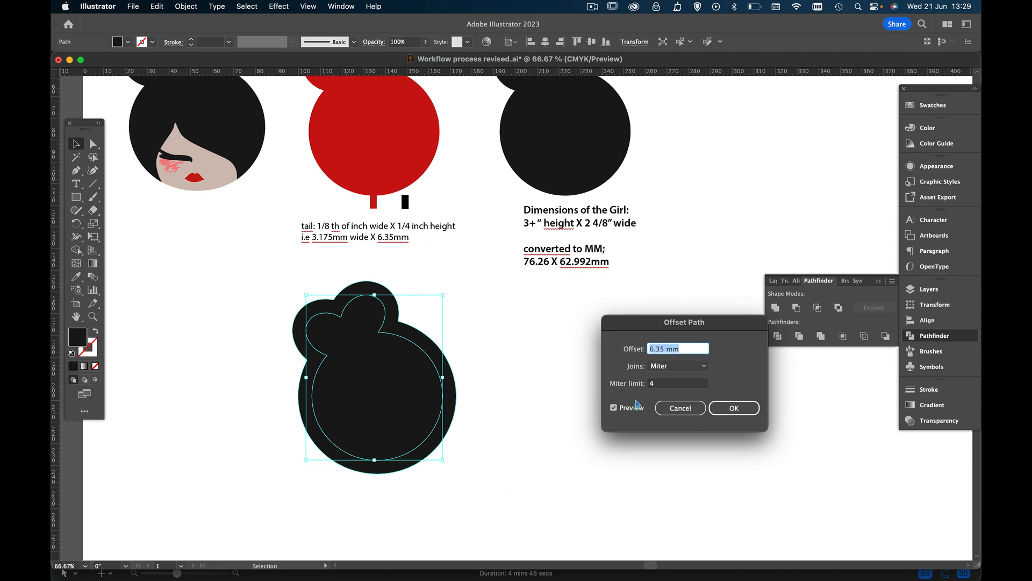
click(736, 408)
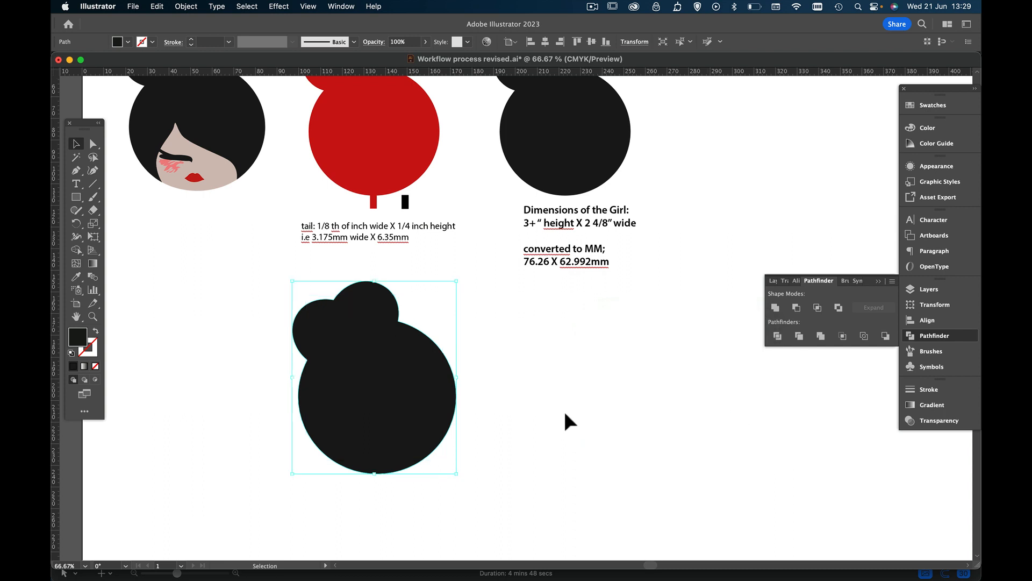
click(407, 413)
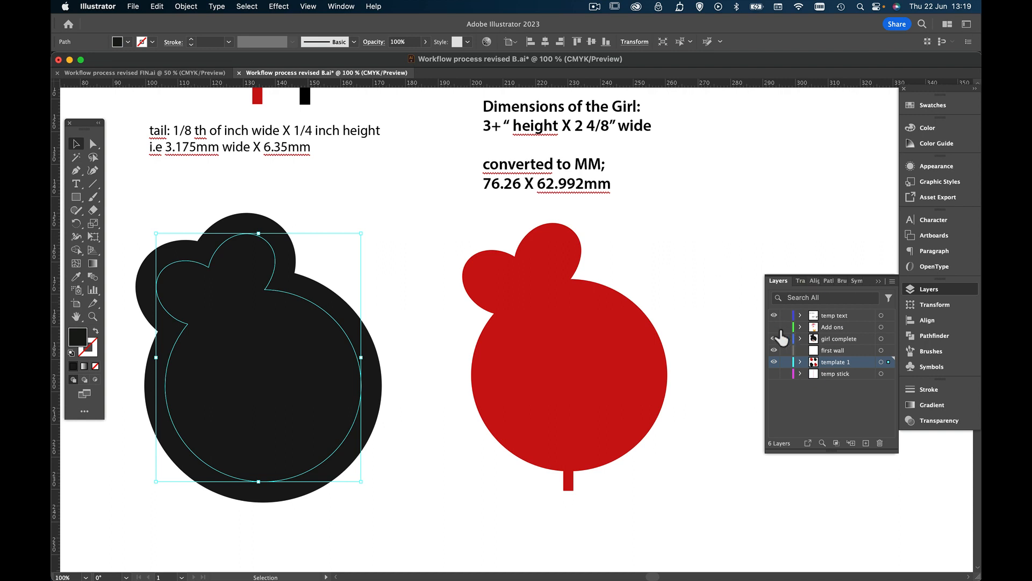
Hide the "temp text" layer so the dimension notes do not show
click(775, 316)
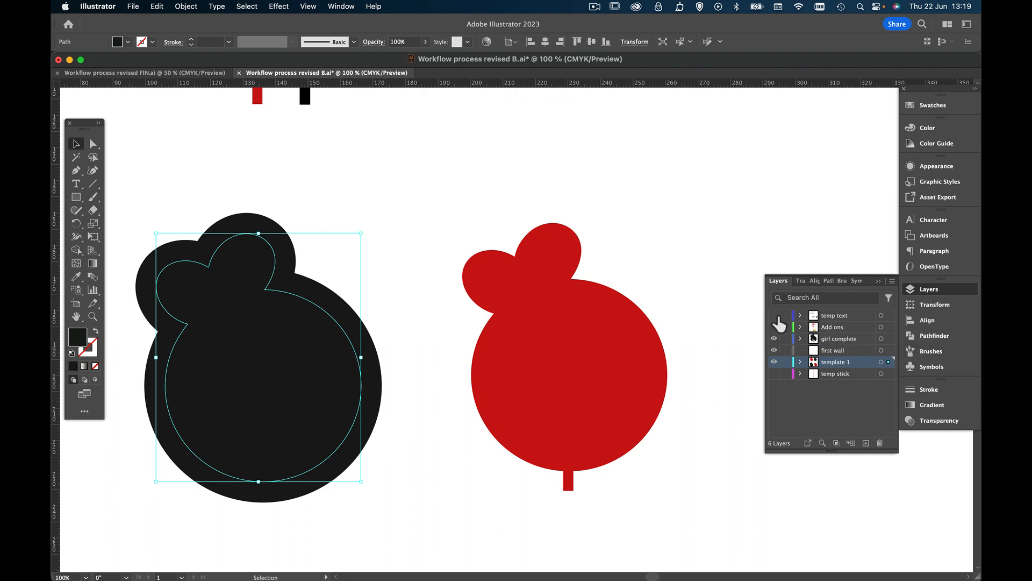
click(774, 316)
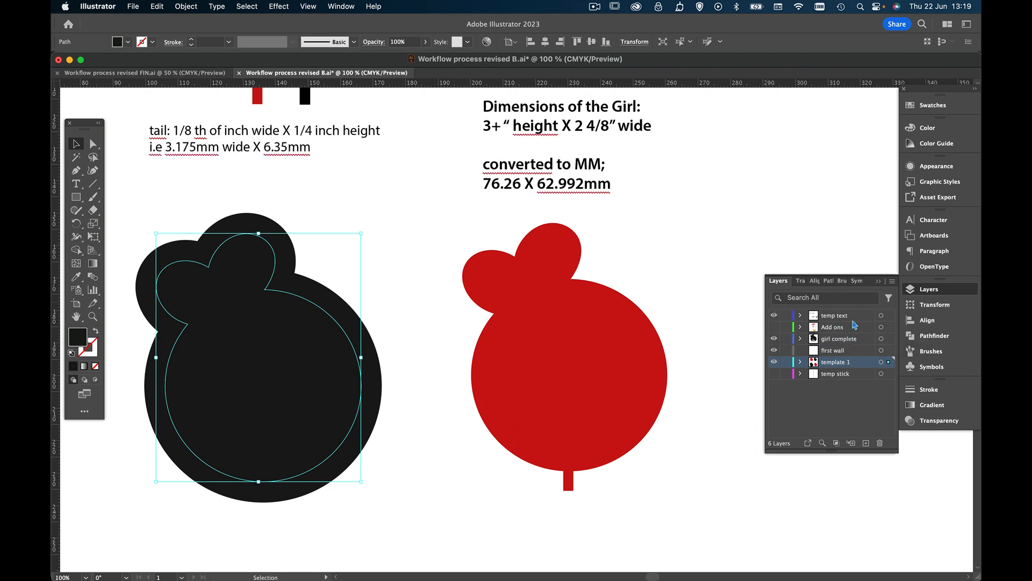
click(775, 315)
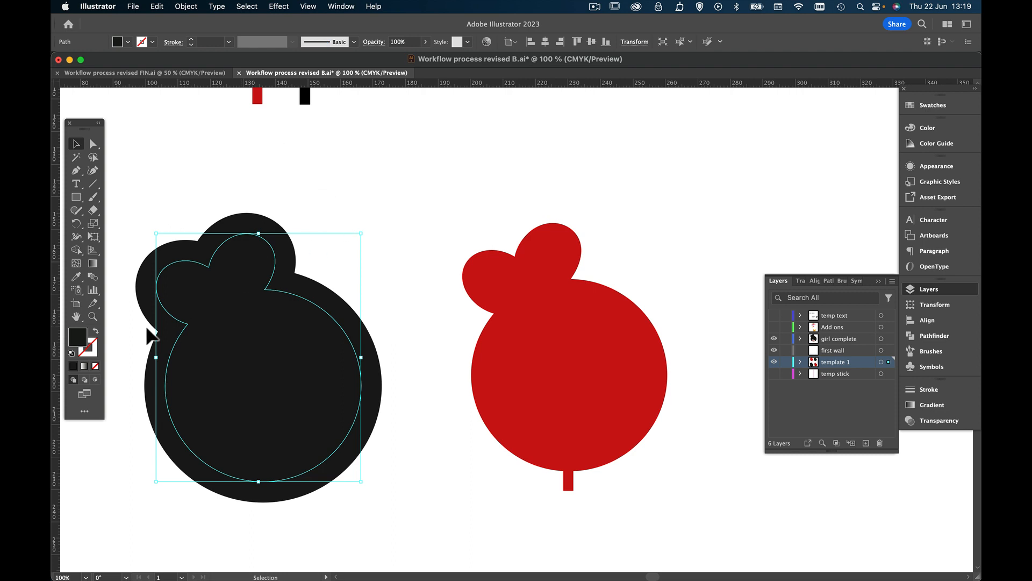
Deselect everything and check the "girl complete" layer's content by toggling its visibility off and on
click(92, 316)
drag(369, 302, 358, 312)
scroll(358, 312, up, 5)
scroll(358, 312, left, 5)
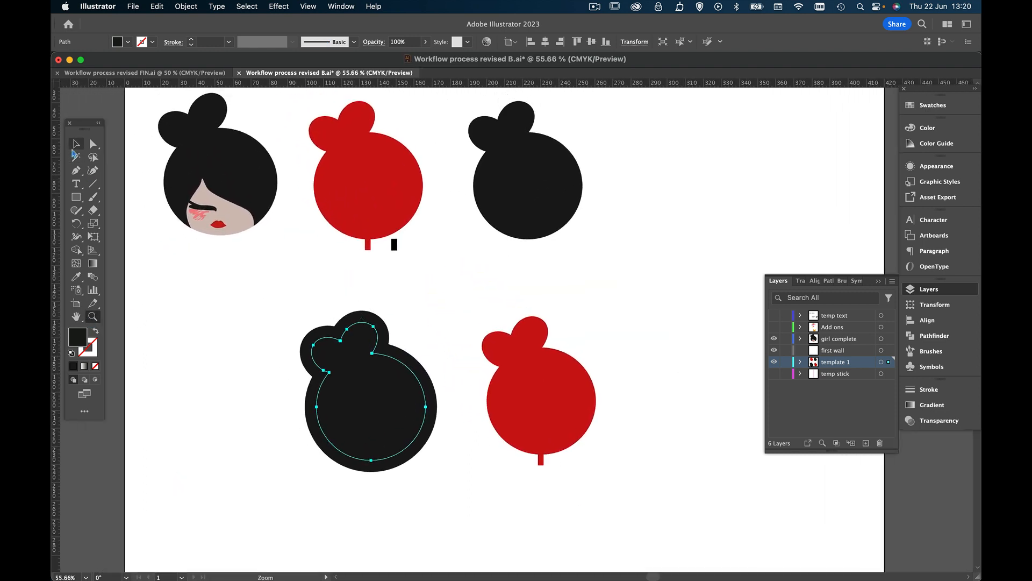
click(75, 146)
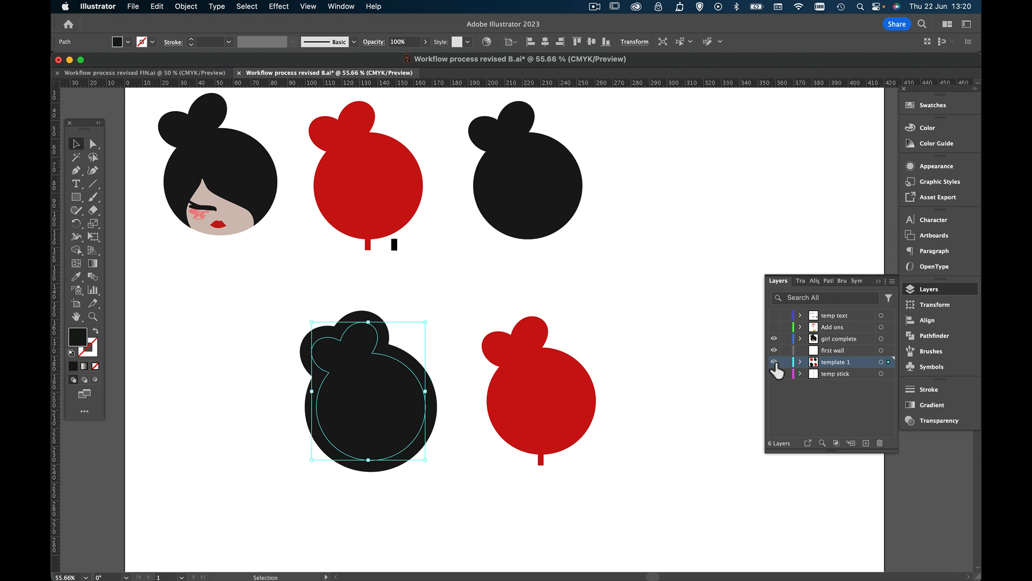
key(super+shift+a)
click(775, 339)
click(774, 338)
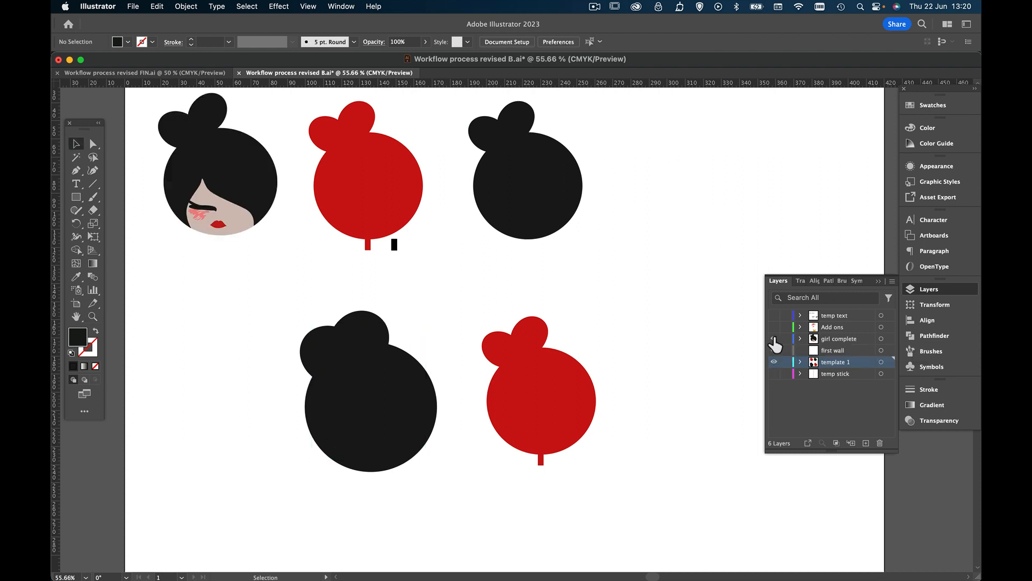
Select the upper black and red silhouettes and create a new layer named "temp"
click(513, 200)
shift+click(372, 174)
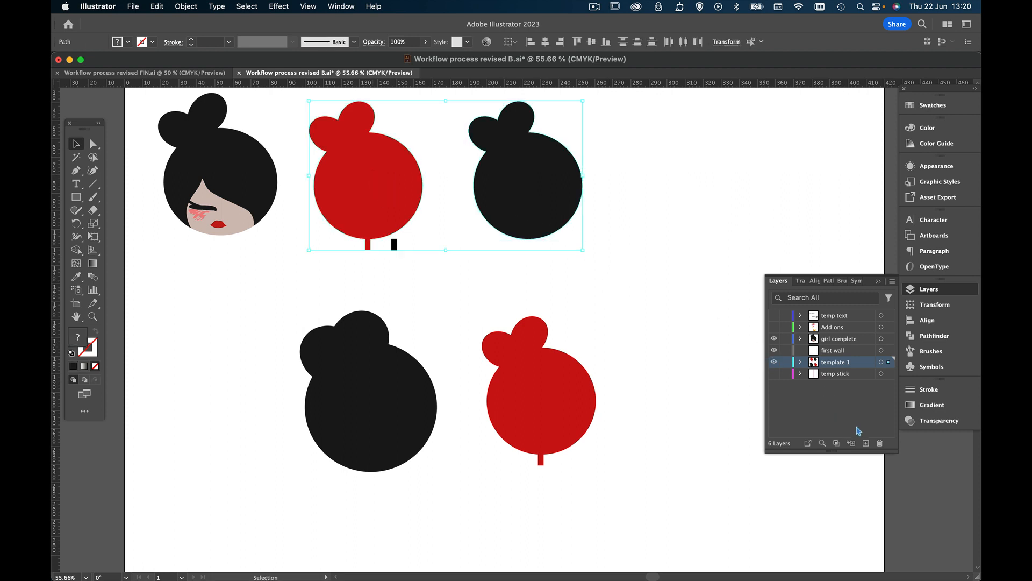
click(865, 443)
double_click(829, 363)
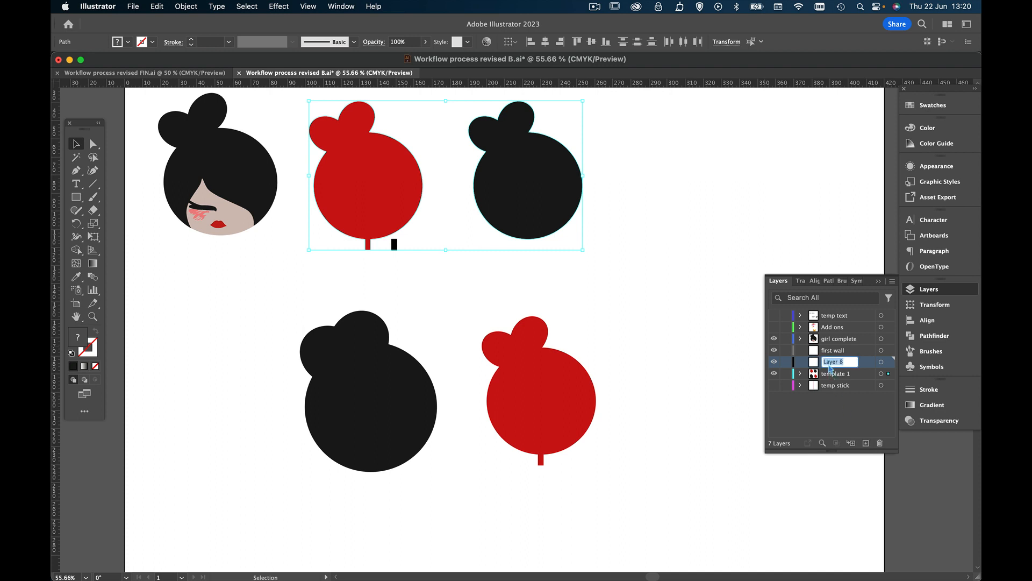
text(temp)
key(Return)
Move the selected silhouettes onto the "temp" layer and check its content by toggling its visibility off and on
drag(888, 373, 893, 353)
drag(894, 359, 890, 362)
click(774, 362)
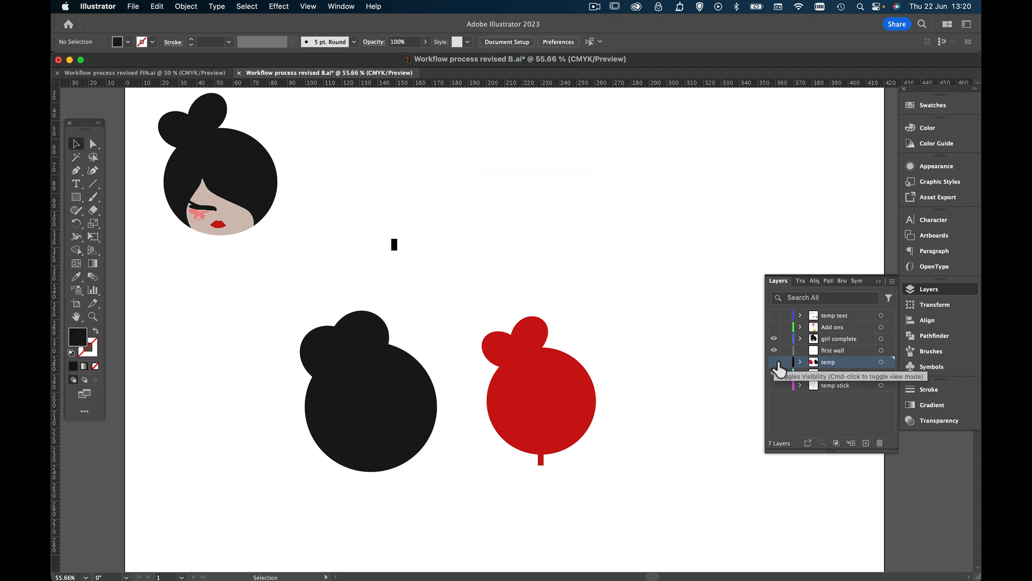
click(775, 361)
Delete the small black rectangle beside the upper red silhouette's tail
click(396, 243)
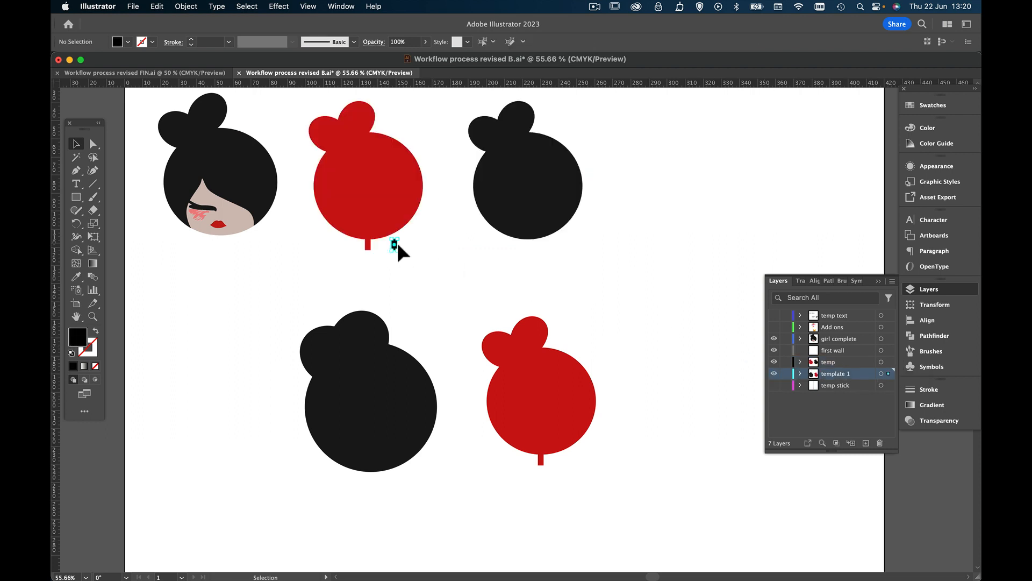
key(Delete)
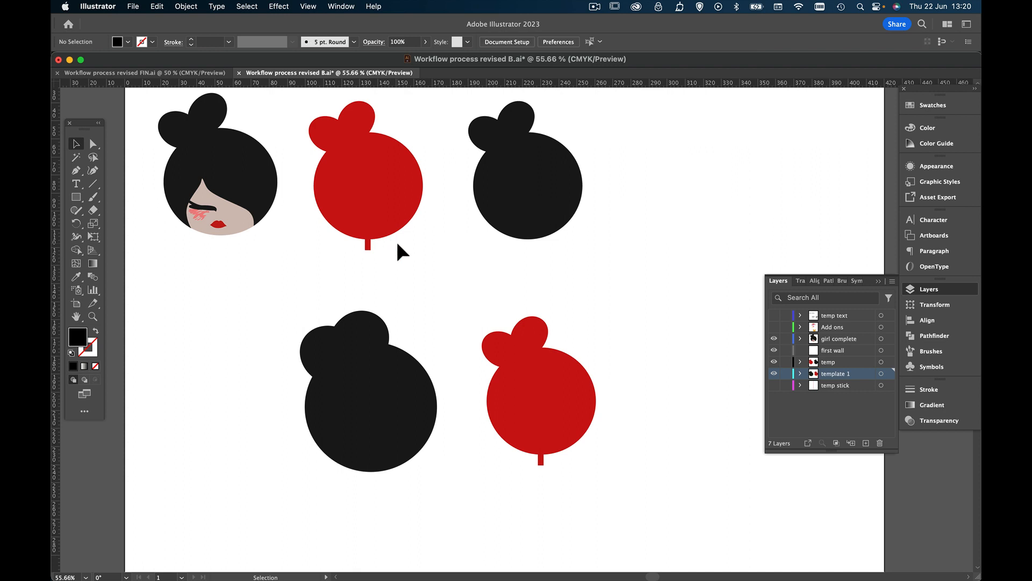
click(390, 405)
drag(643, 359, 408, 478)
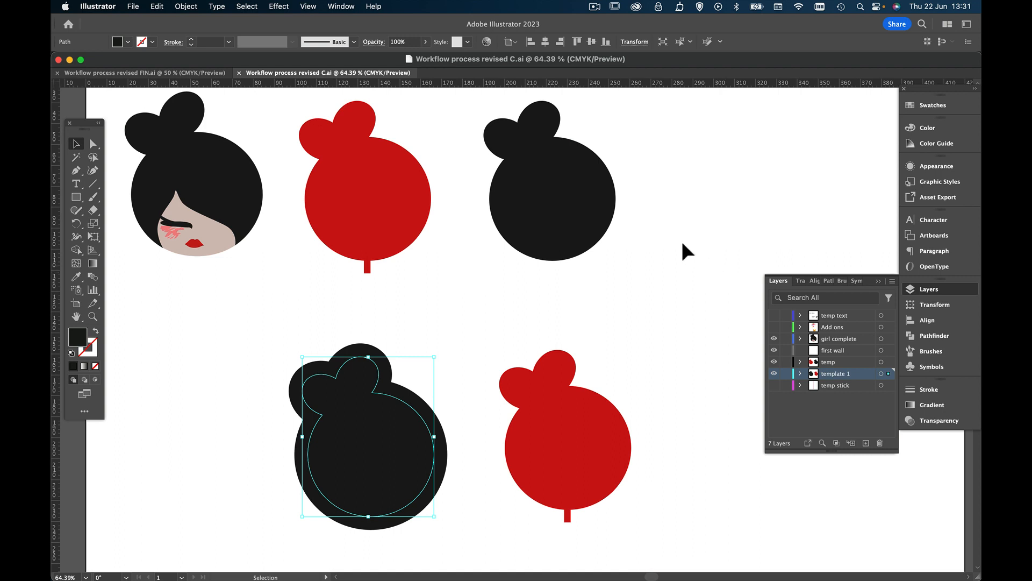
click(133, 6)
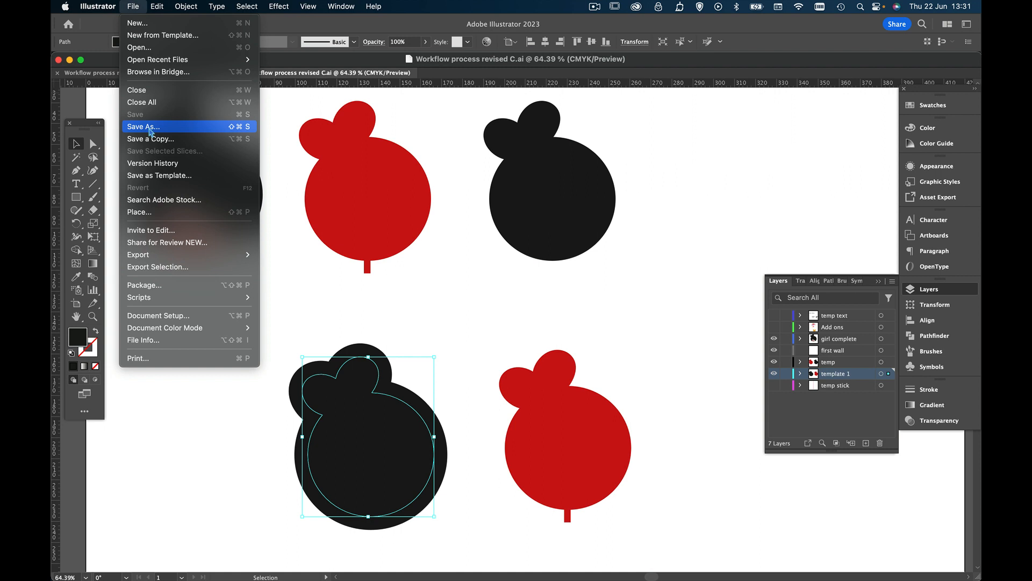
click(673, 173)
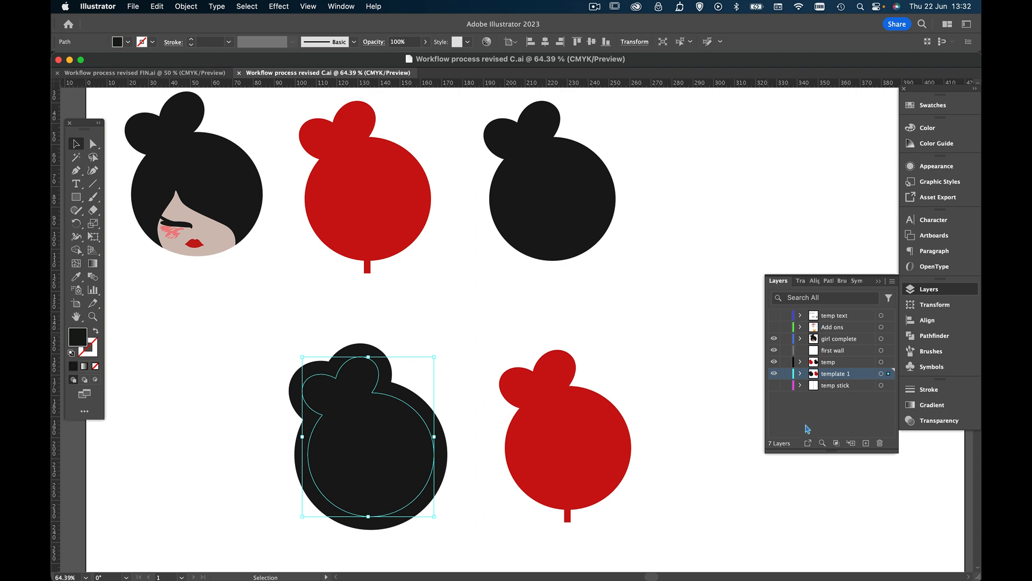
Check what the "Add ons" and "template 1" layers contain by toggling their visibility
click(774, 327)
click(774, 327)
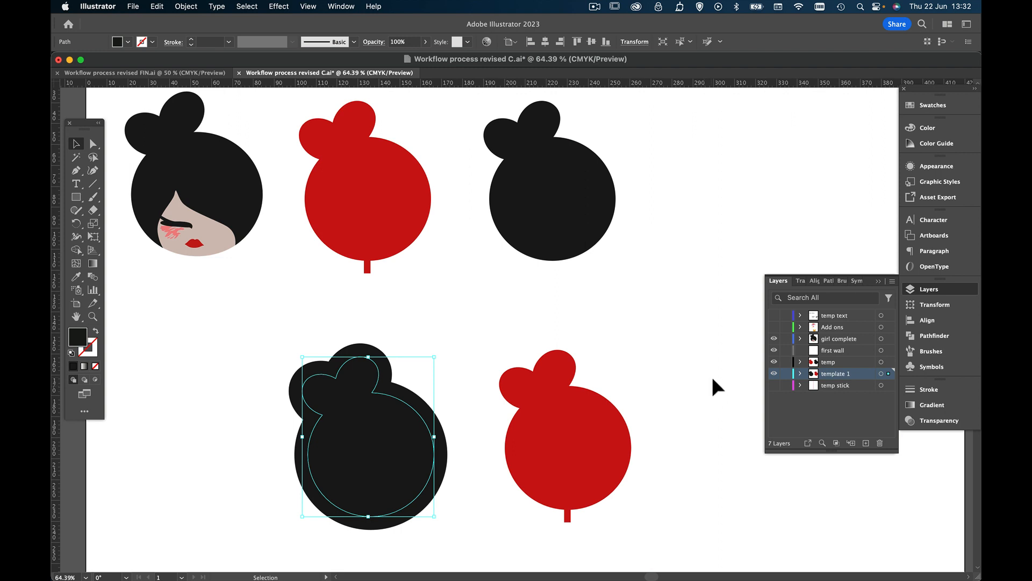
click(774, 373)
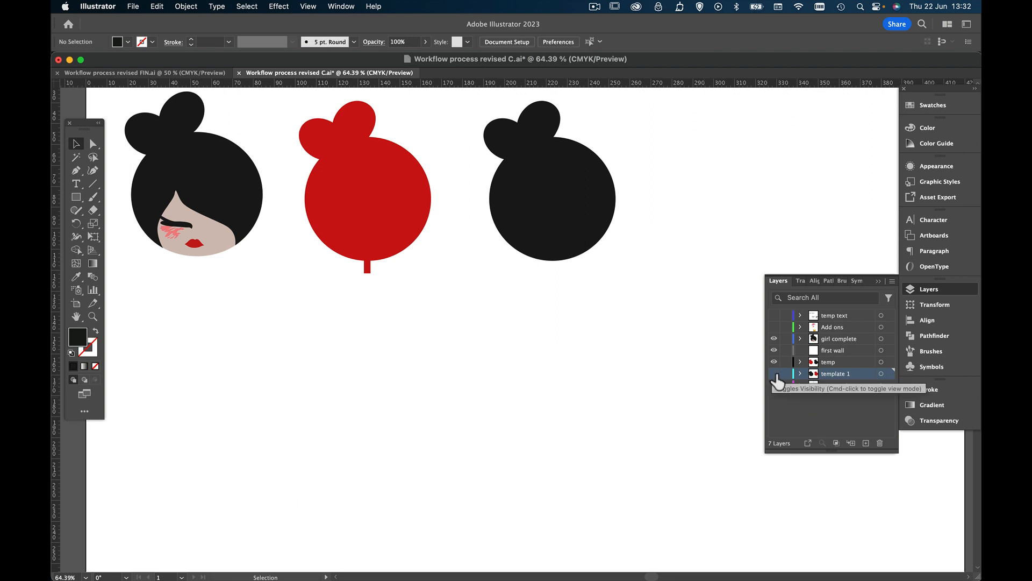
click(775, 373)
click(775, 374)
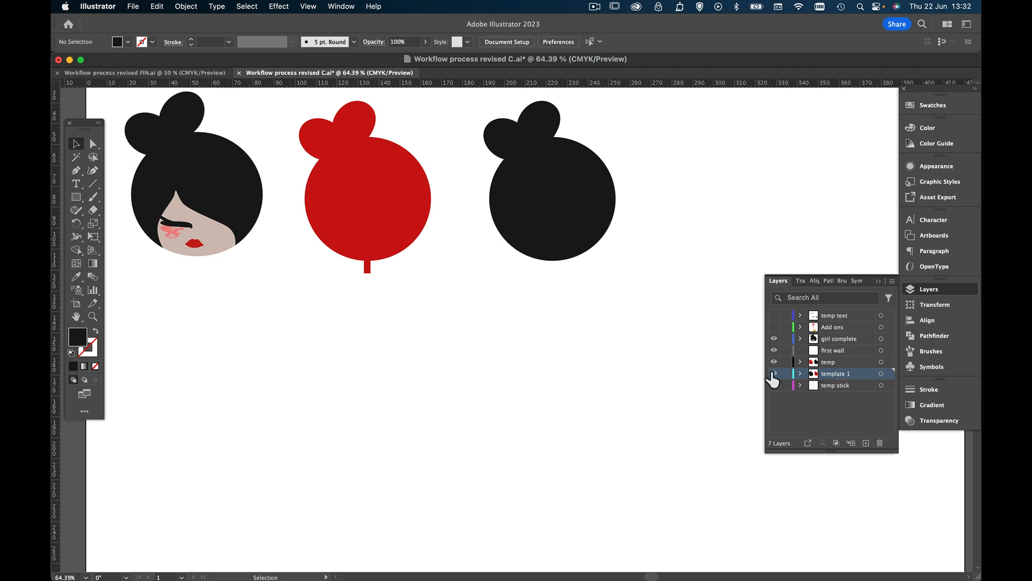
click(775, 377)
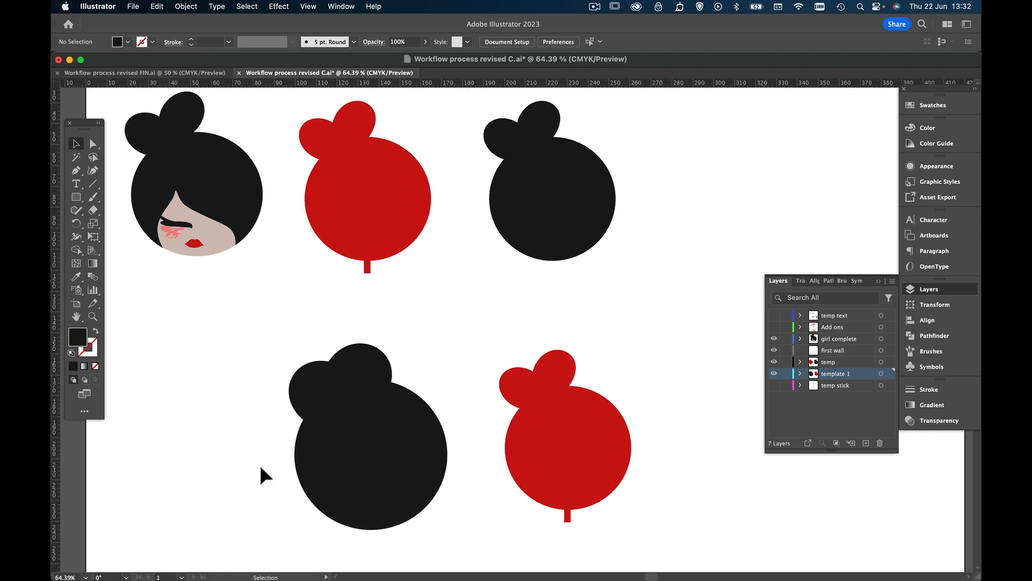
Duplicate the lower black silhouette's inner and outer paths together
click(371, 468)
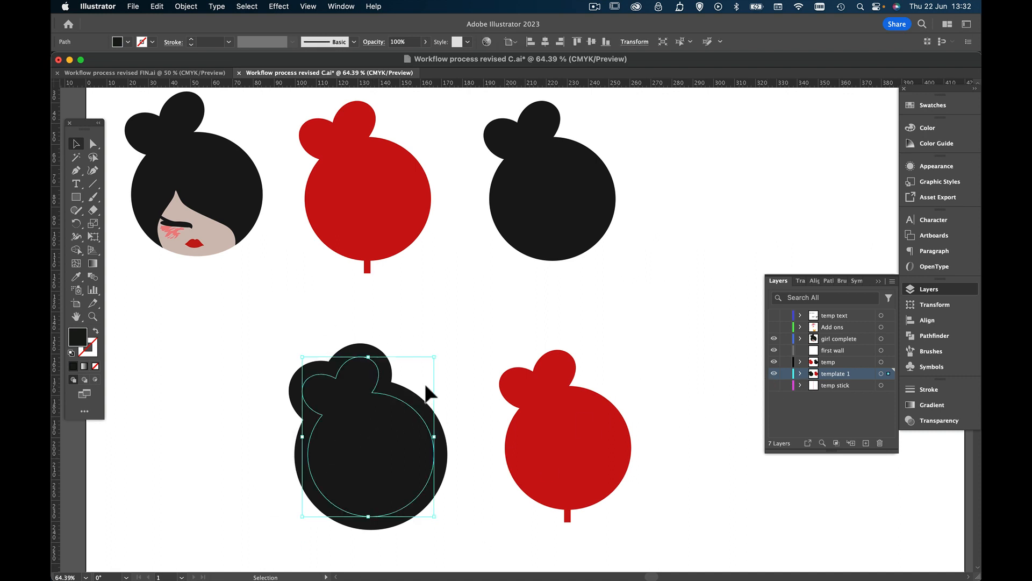
key(super+1)
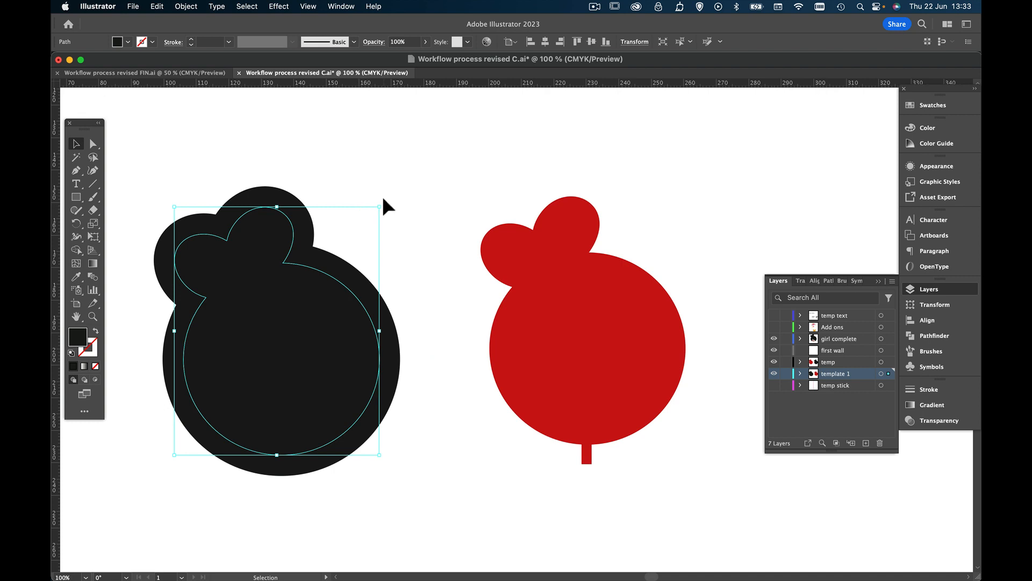
click(382, 204)
click(340, 268)
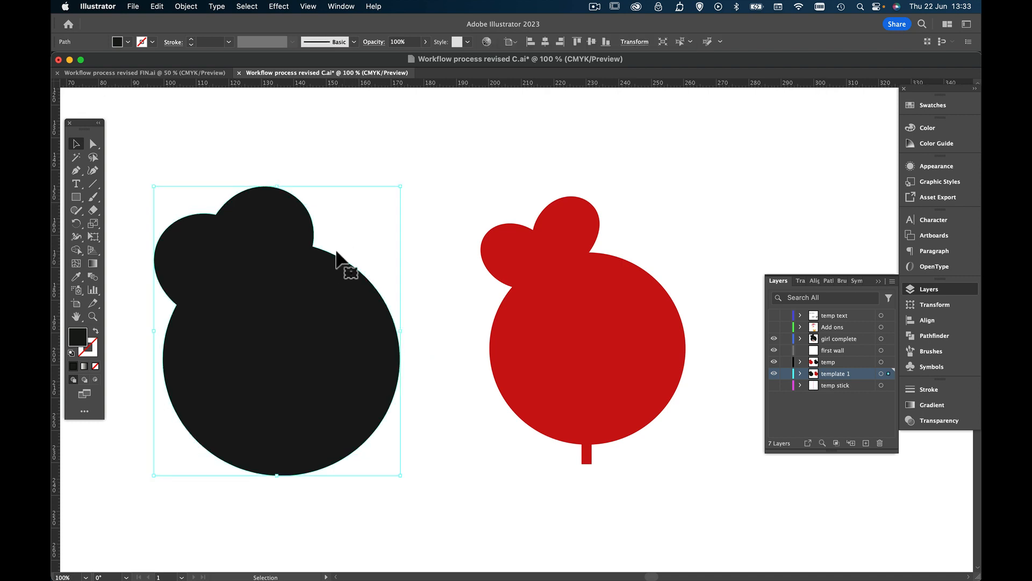
shift+click(286, 316)
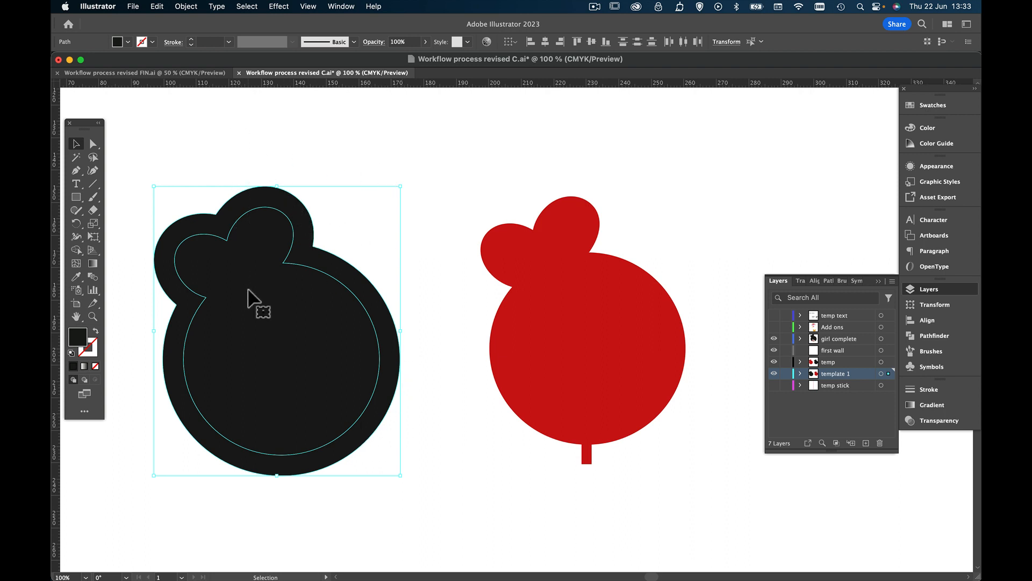
key(a)
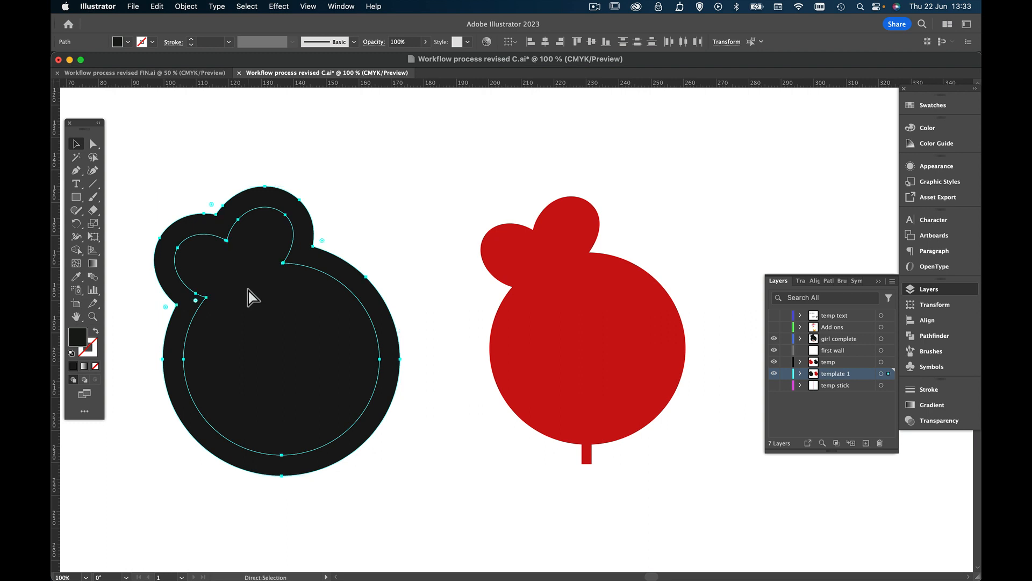
key(v)
key(super+c)
key(super+v)
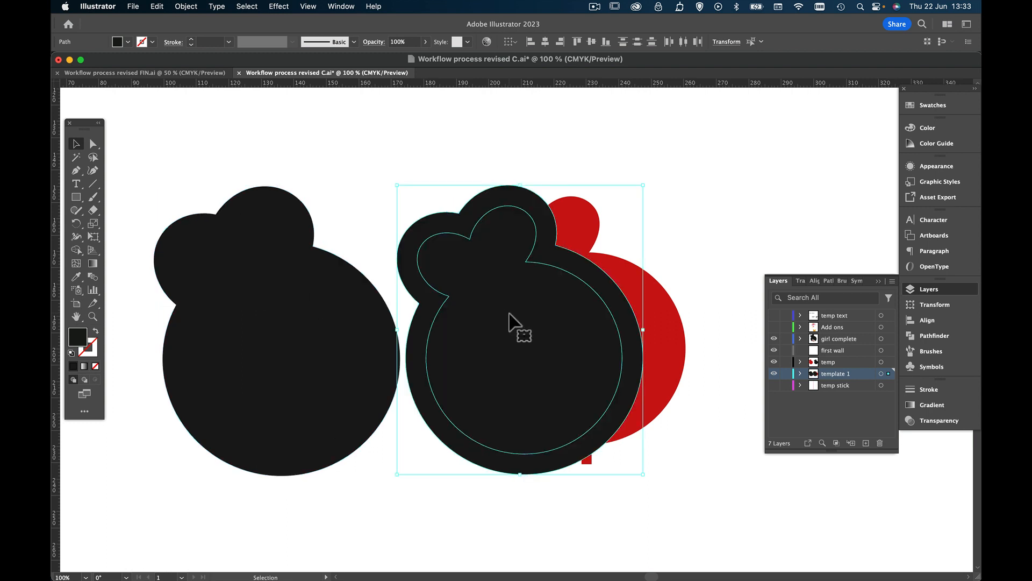
Place the black copy to the right of the lower red silhouette and unite its two paths into one shape
scroll(514, 323, right, 5)
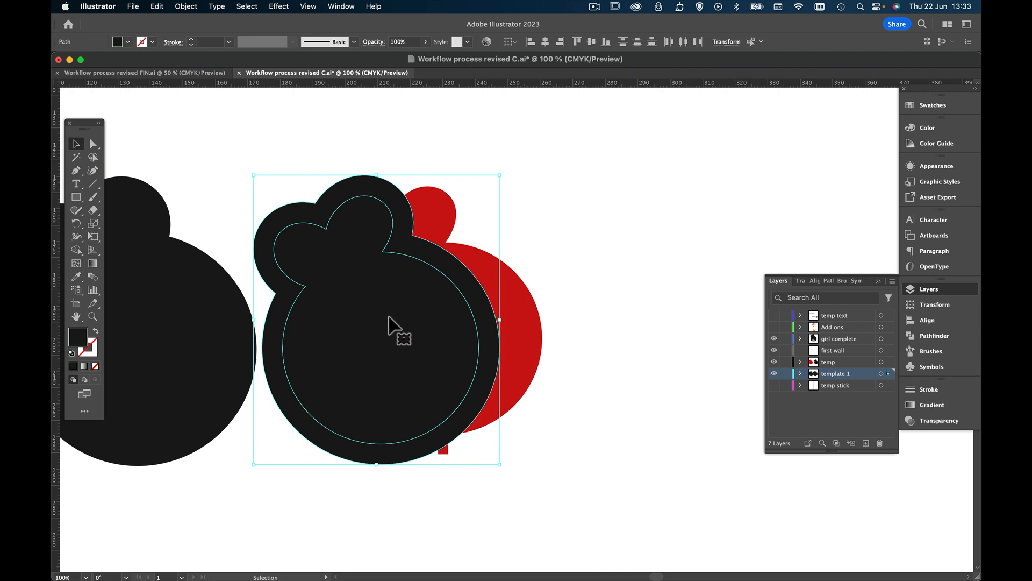
drag(400, 328, 647, 273)
scroll(664, 192, right, 2)
scroll(664, 192, down, 1)
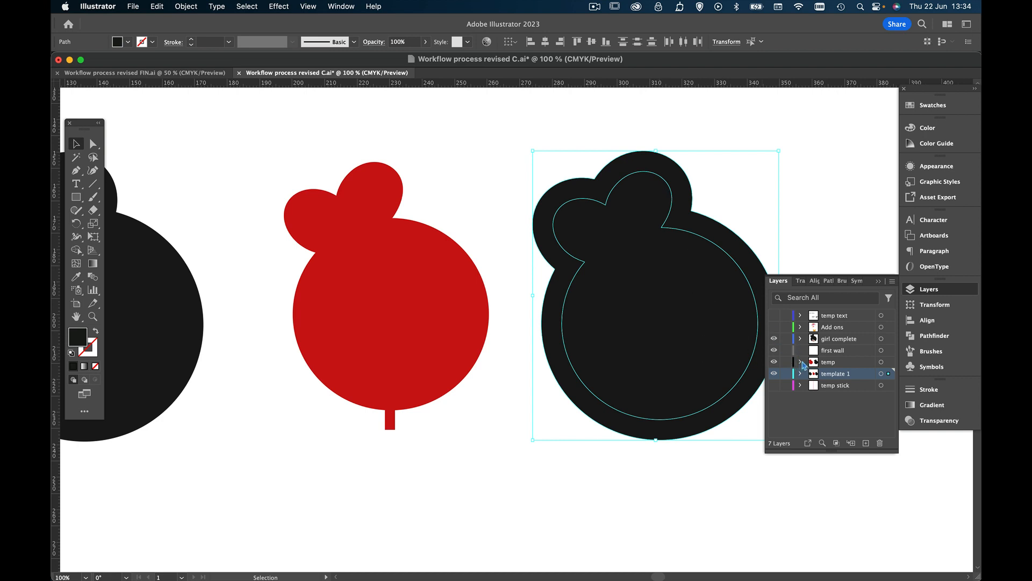
click(911, 336)
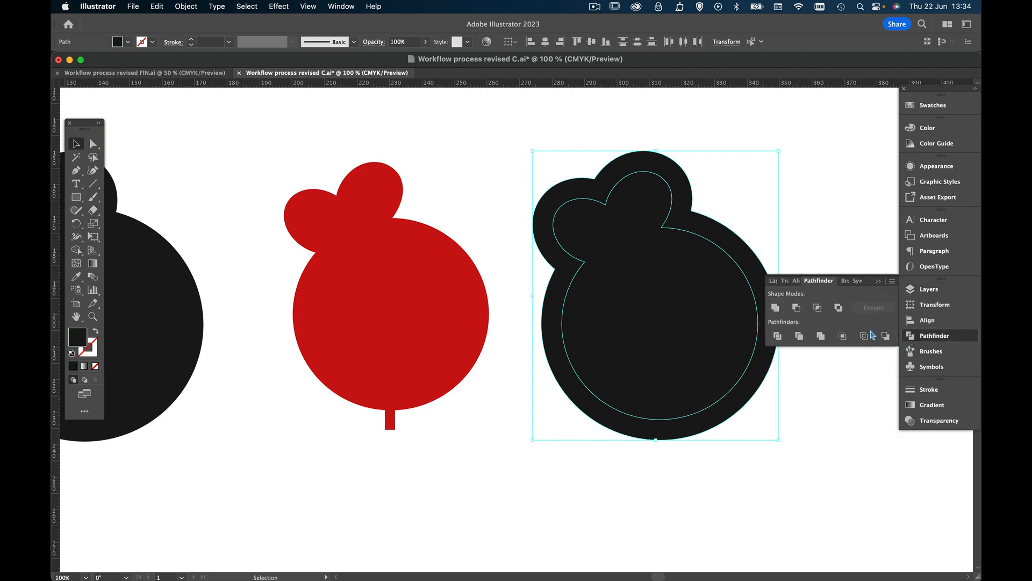
click(775, 308)
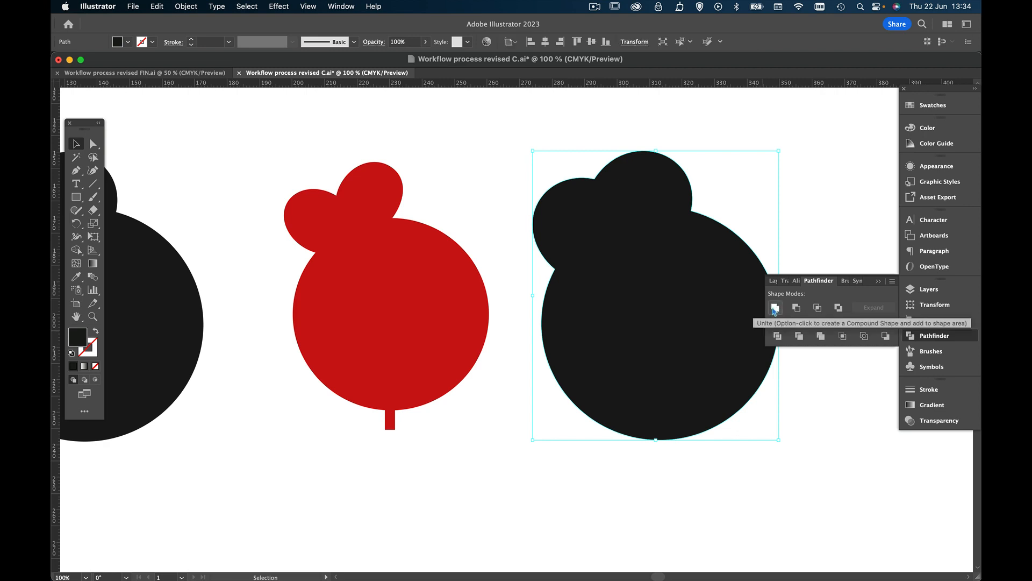
Create a new layer named "base" and move the united black shape onto it
click(911, 290)
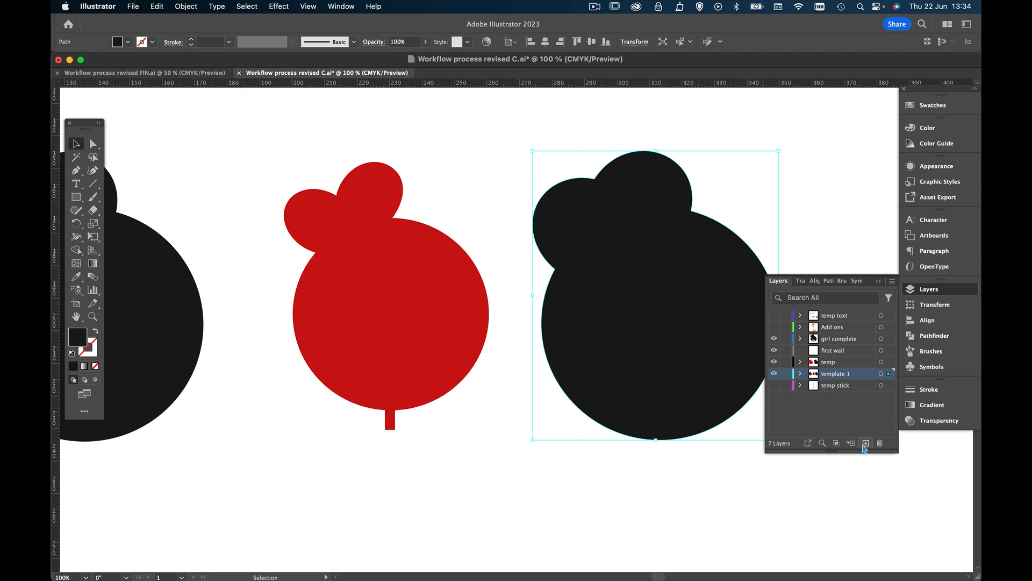
click(867, 444)
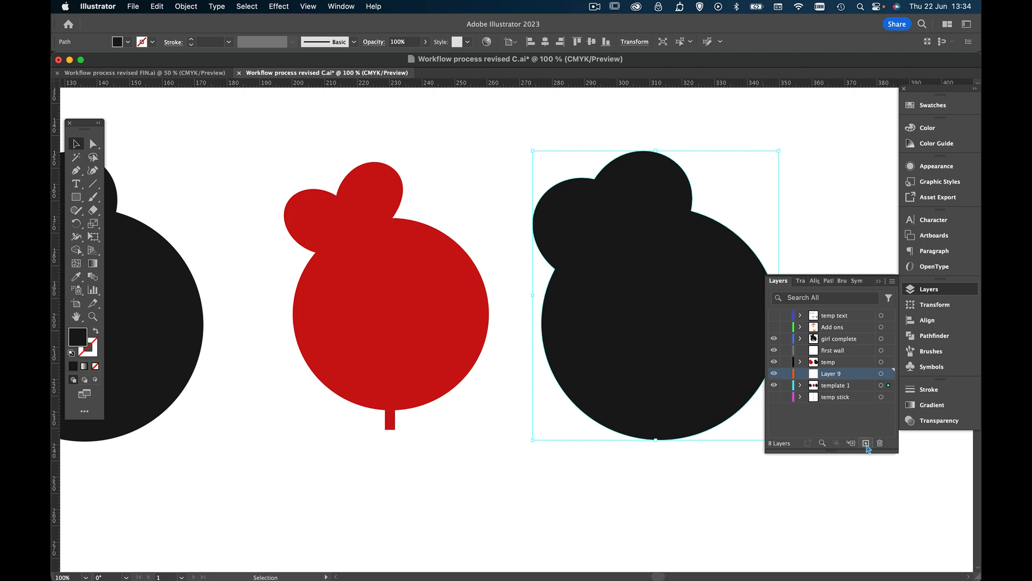
double_click(830, 374)
text(base)
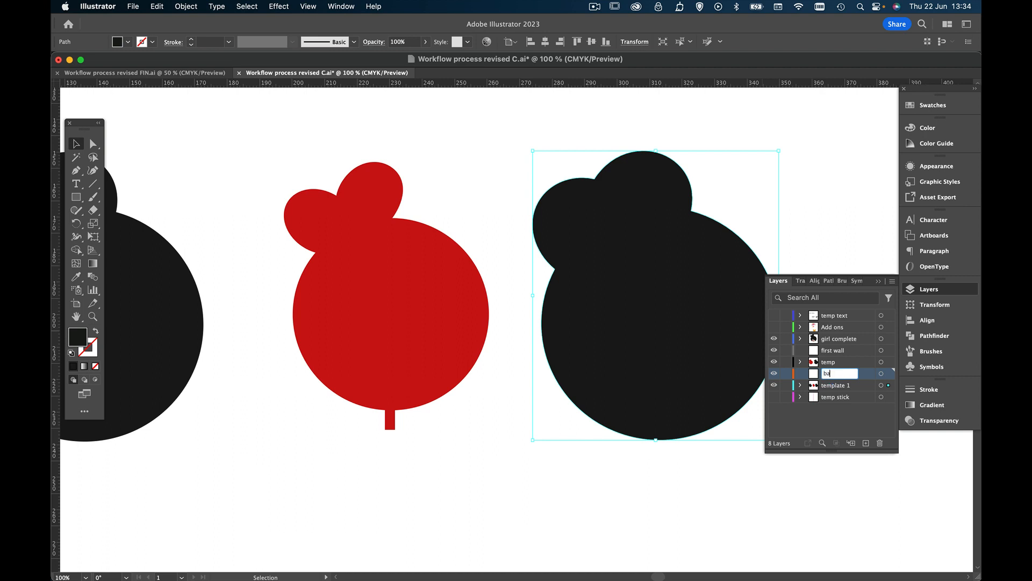
key(Return)
drag(889, 385, 890, 373)
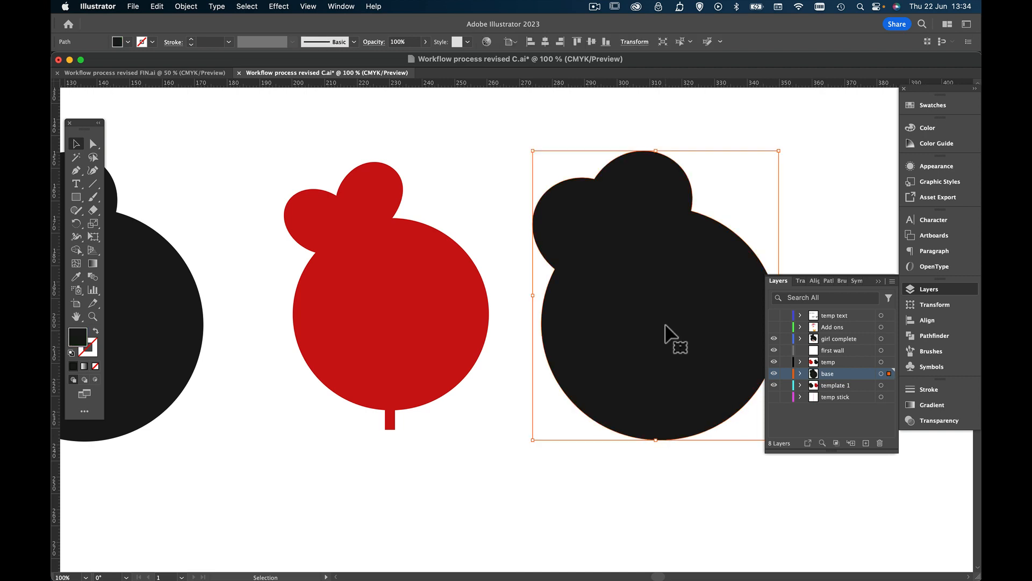
Fill the united shape on the "base" layer with green, #00A326
double_click(77, 338)
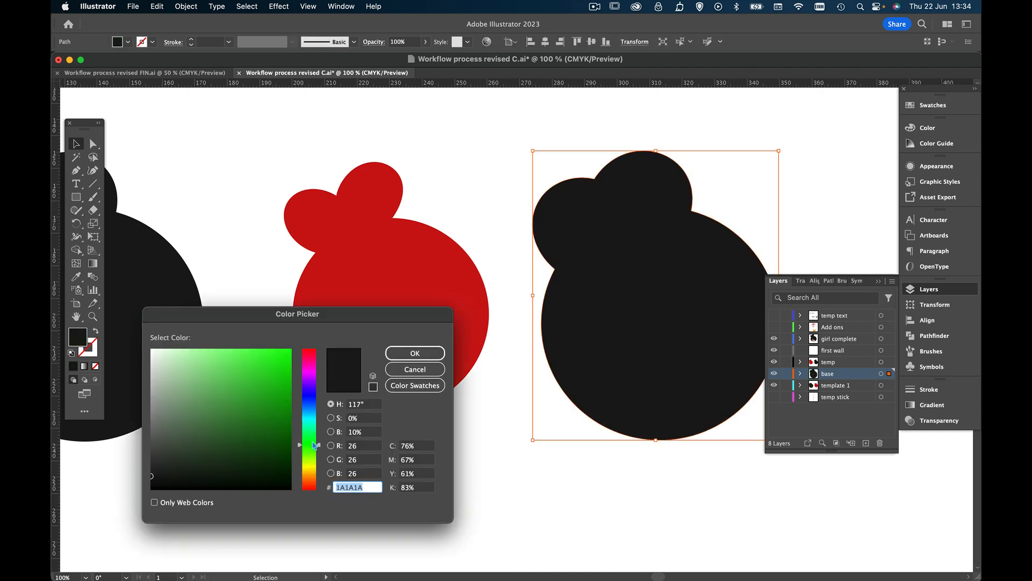
drag(287, 383, 312, 401)
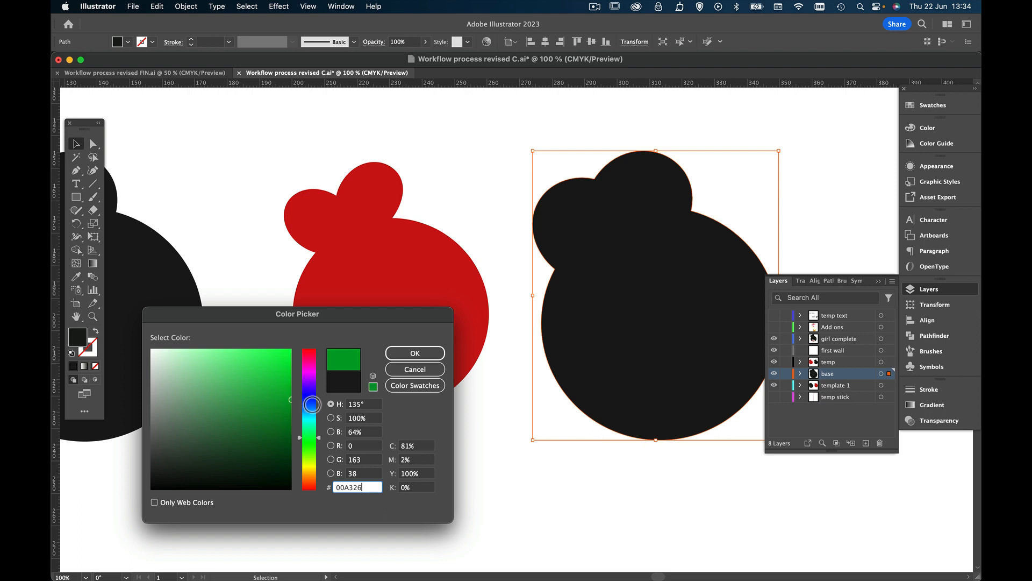
click(415, 355)
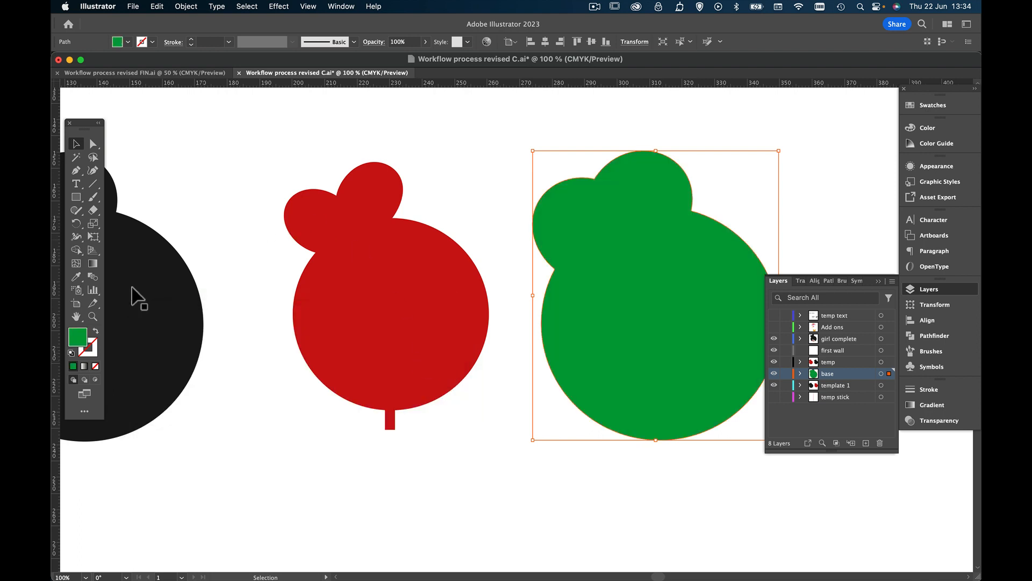
Subtract the inner silhouette from the outer one in the lower black pair with Minus Front to leave a hollow outline
click(94, 319)
alt+click(407, 320)
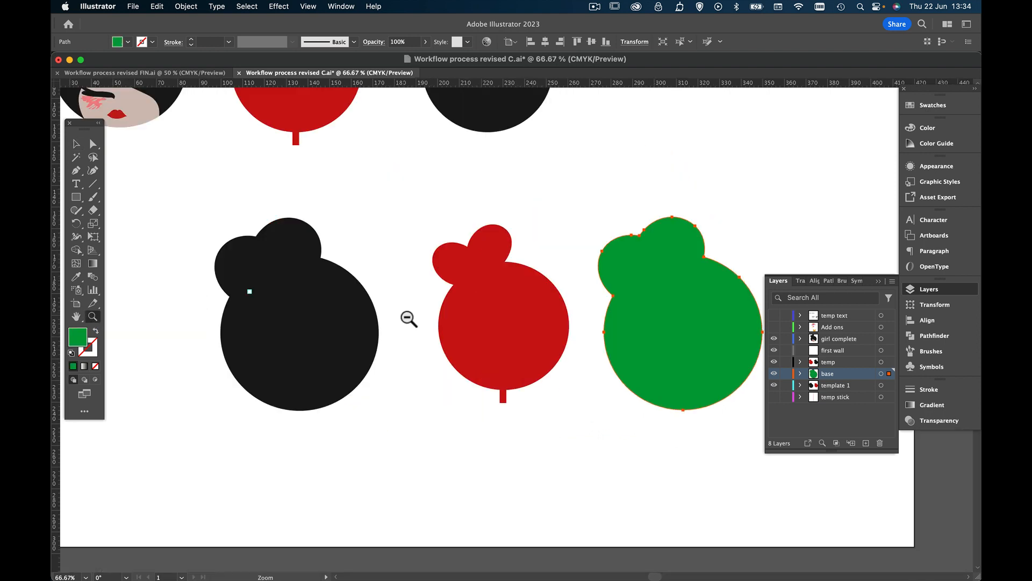
scroll(404, 314, right, 3)
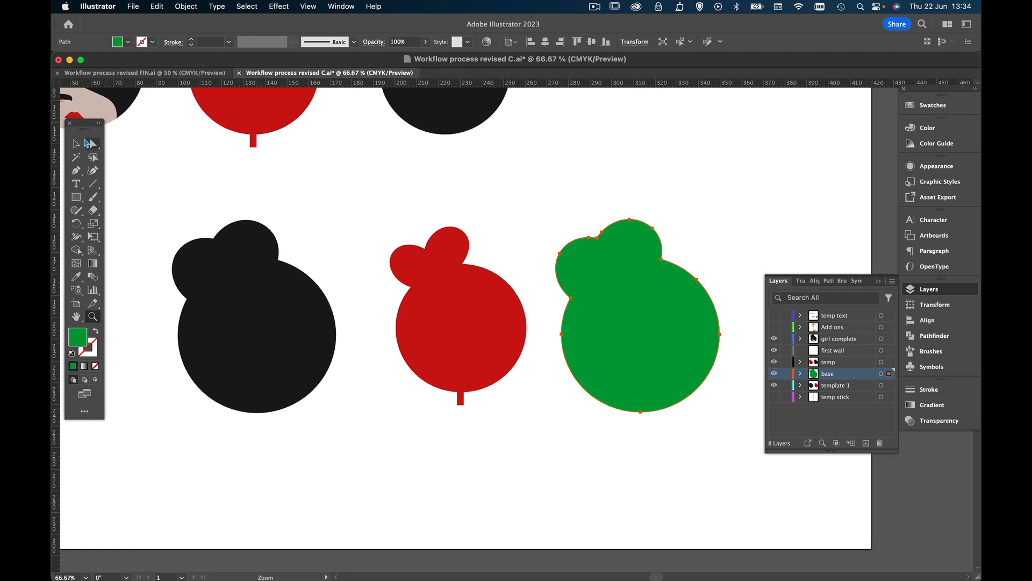
click(76, 144)
click(270, 303)
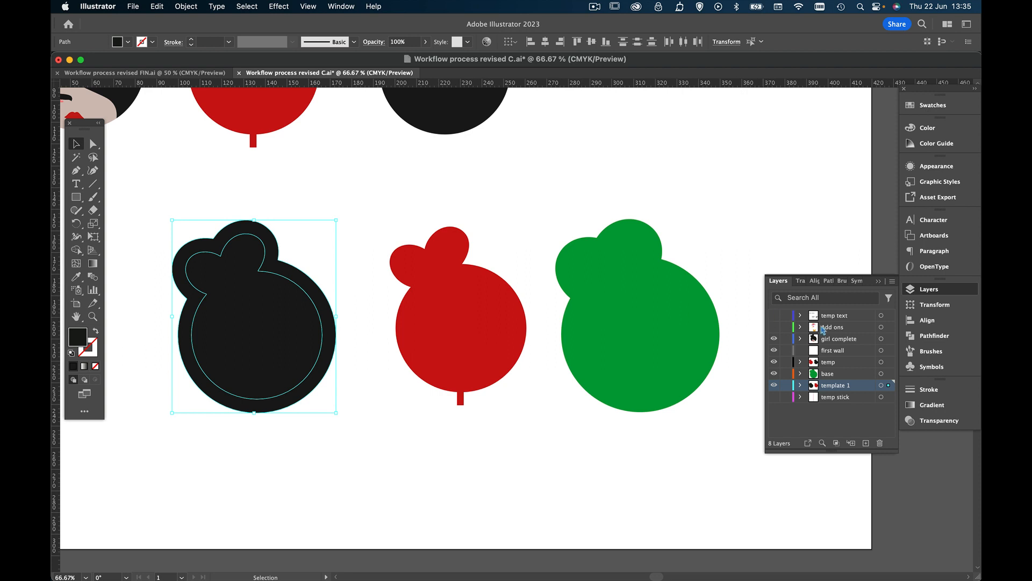
click(914, 336)
click(801, 307)
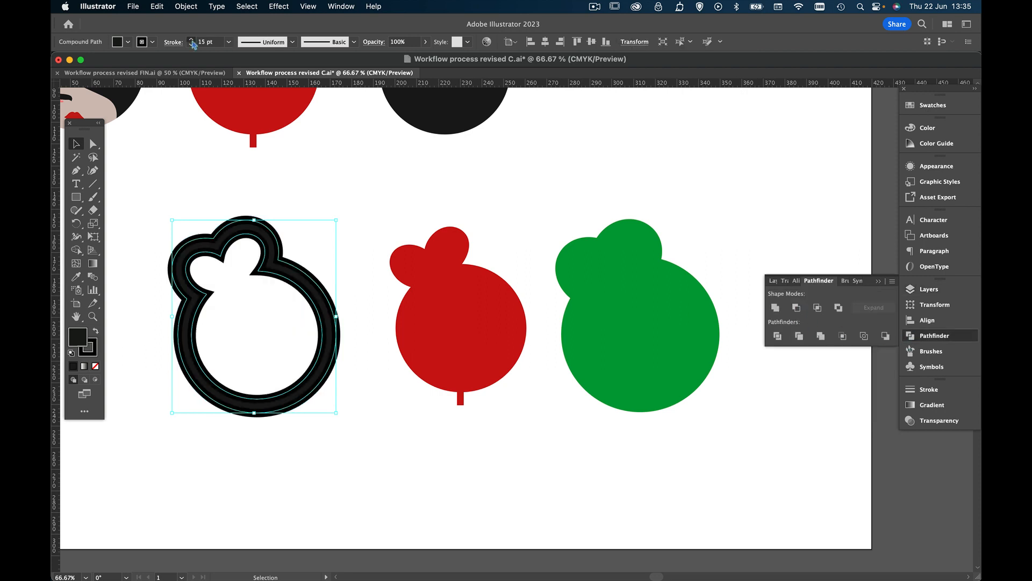
Undo the stroke increases on the hollow black outline and its Minus Front subtraction
click(191, 40)
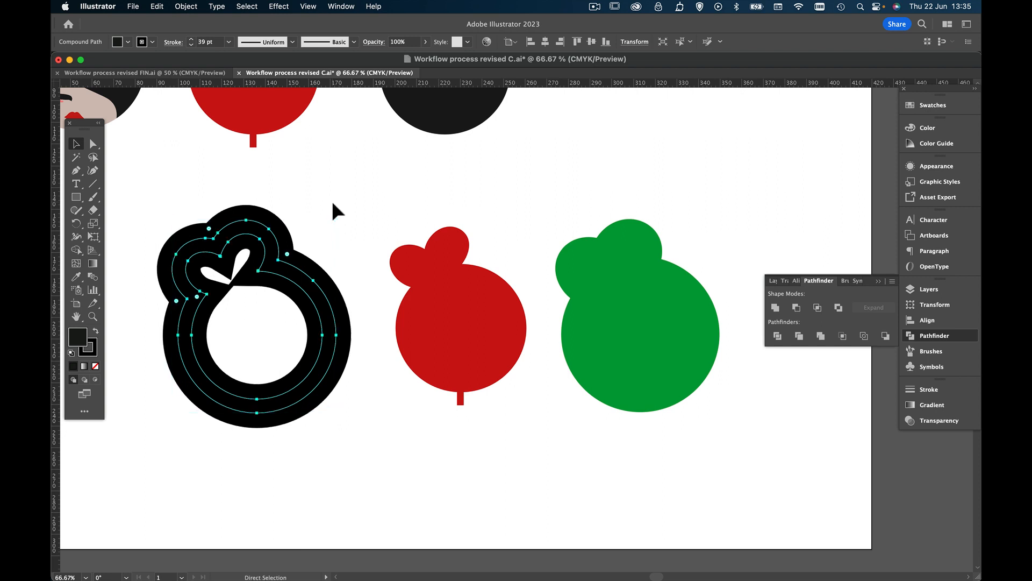
key(super+z)
key(super+z)
key(super+z)
key(super+z)
key(super+z)
key(super+z)
key(super+z)
key(super+z)
key(super+z)
key(super+z)
key(super+z)
key(super+z)
key(super+z)
key(super+z)
key(super+z)
key(super+z)
key(super+z)
key(super+z)
key(super+z)
key(super+z)
key(super+z)
key(super+z)
key(super+z)
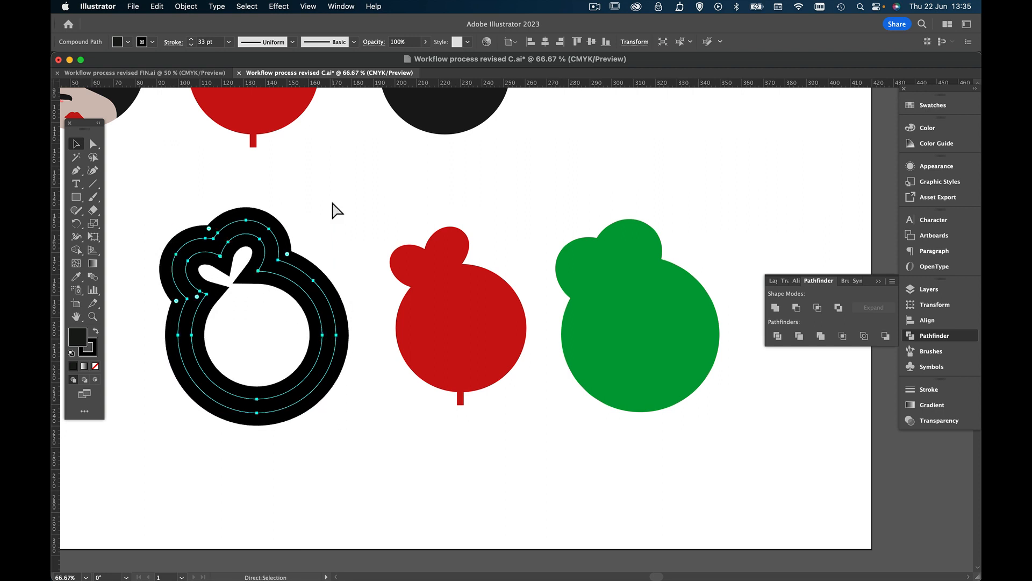
key(super+z)
key(super+z)
key(super+z)
key(super+z)
key(super+z)
key(super+z)
key(super+z)
key(super+z)
key(super+z)
key(super+z)
key(super+z)
key(super+z)
key(super+z)
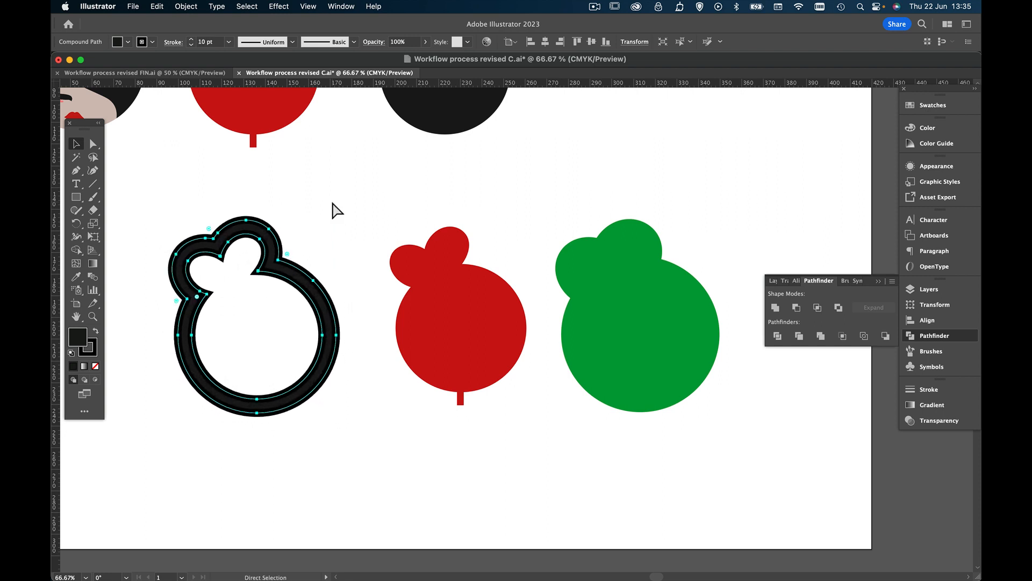
key(super+z)
key(super+z)
key(super+z)
key(super+z)
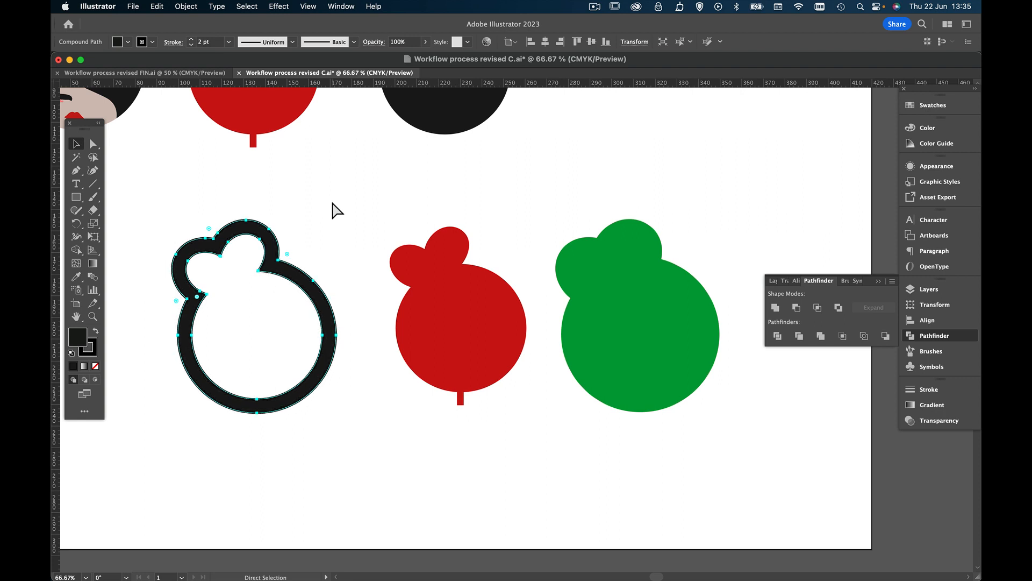
key(super+z)
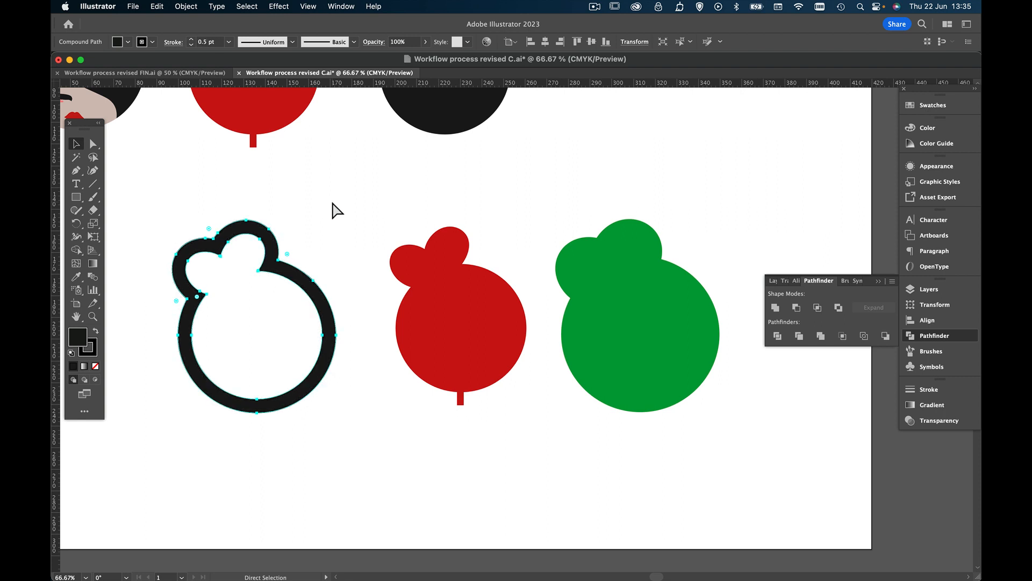
key(super+z)
key(super+z)
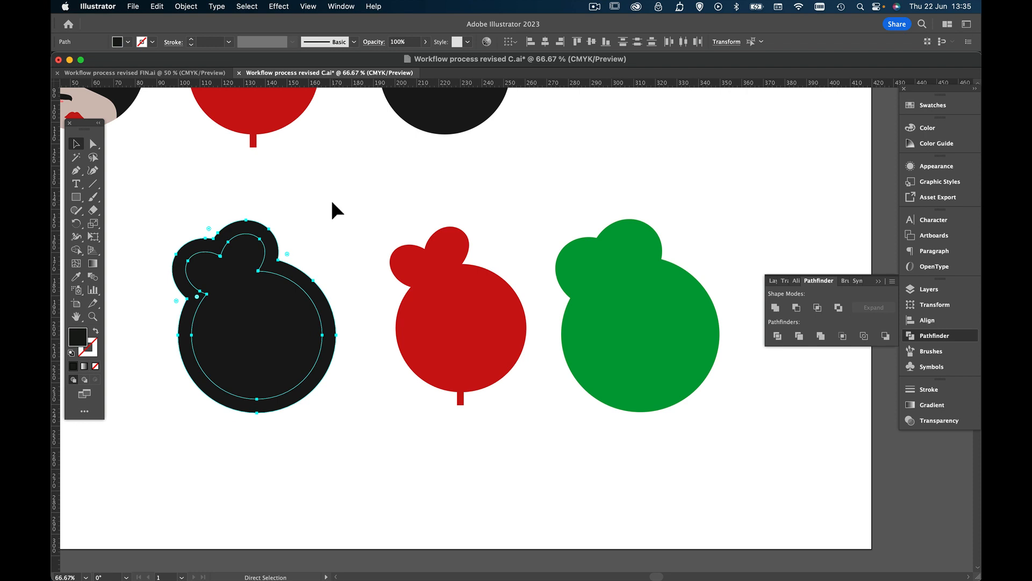
key(super+z)
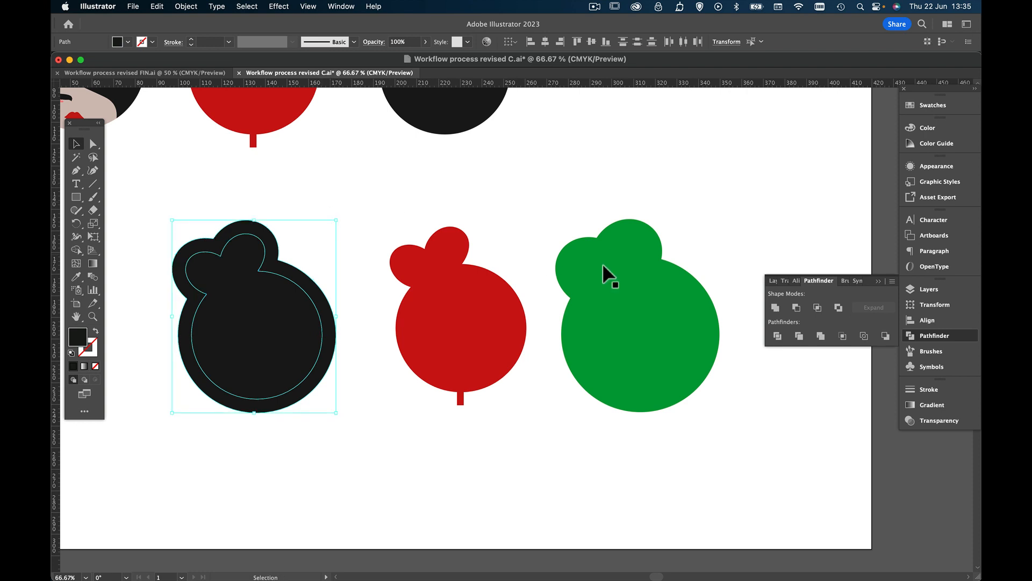
Cut the inner silhouette out of the lower black pair with Exclude to make a hollow wall
click(657, 296)
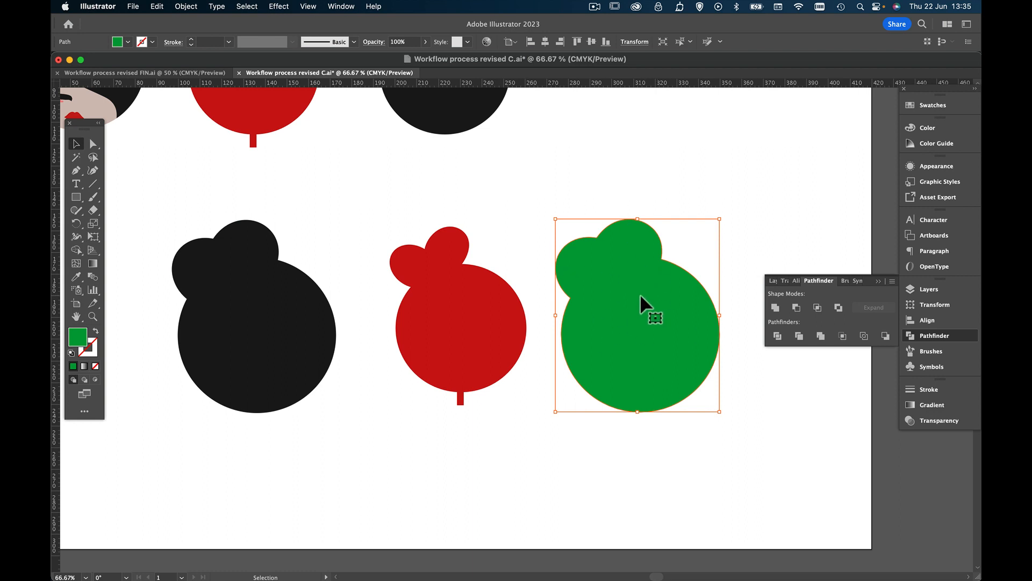
scroll(640, 293, right, 2)
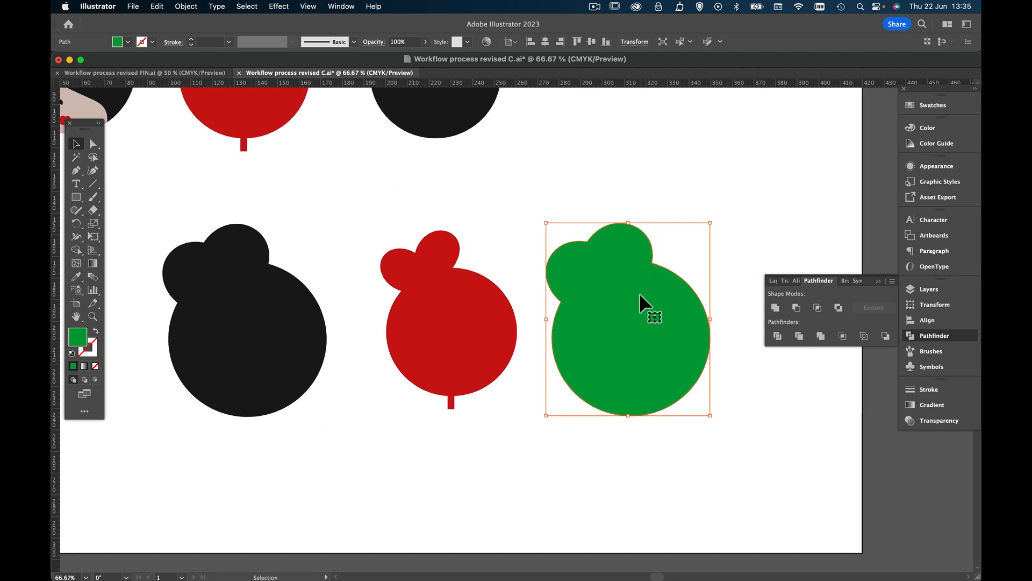
click(243, 324)
drag(285, 200, 237, 291)
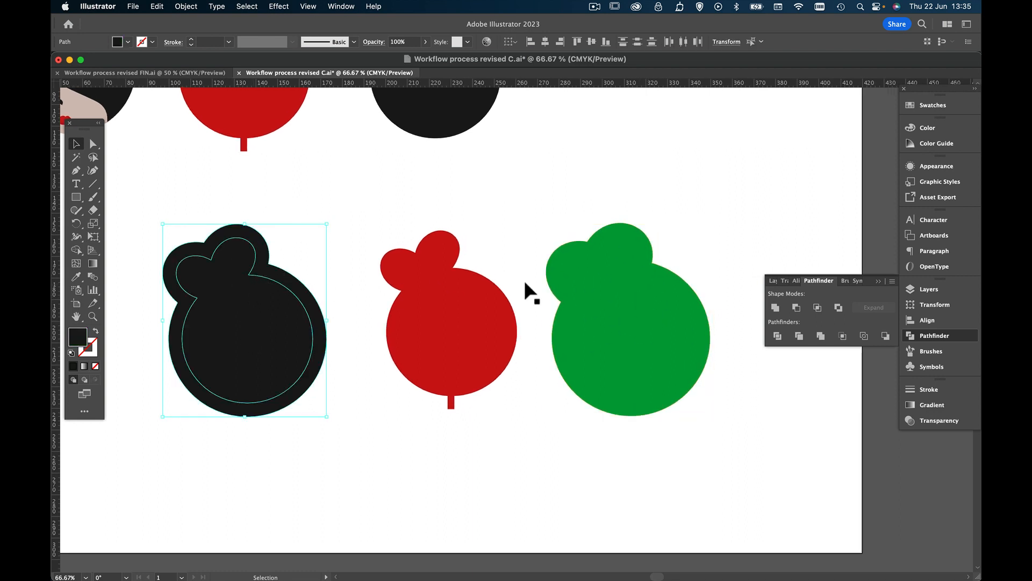
click(837, 308)
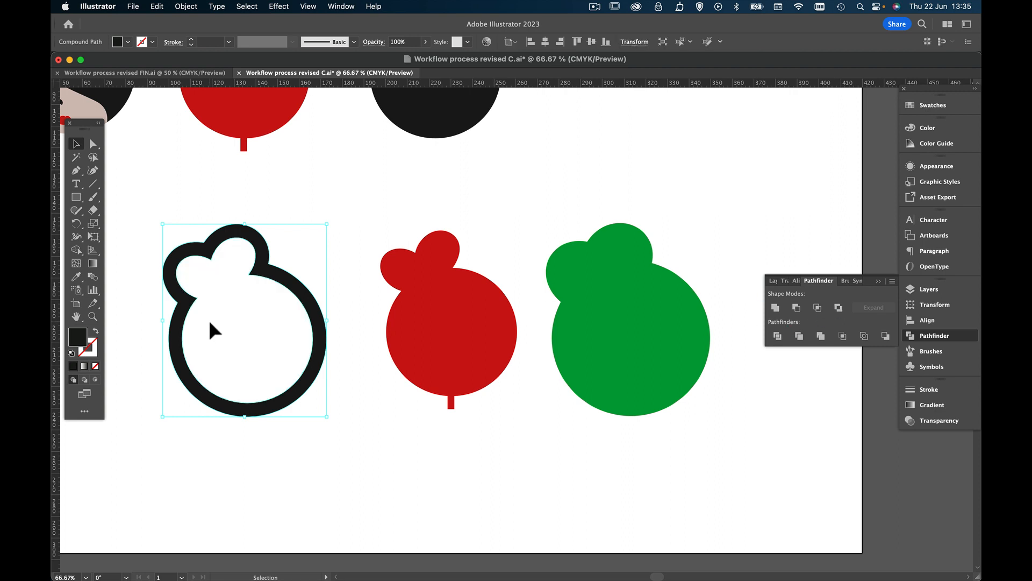
Fill the hollow wall with gray, about #8E8E8E, and fit the red tailed silhouette inside it
double_click(79, 342)
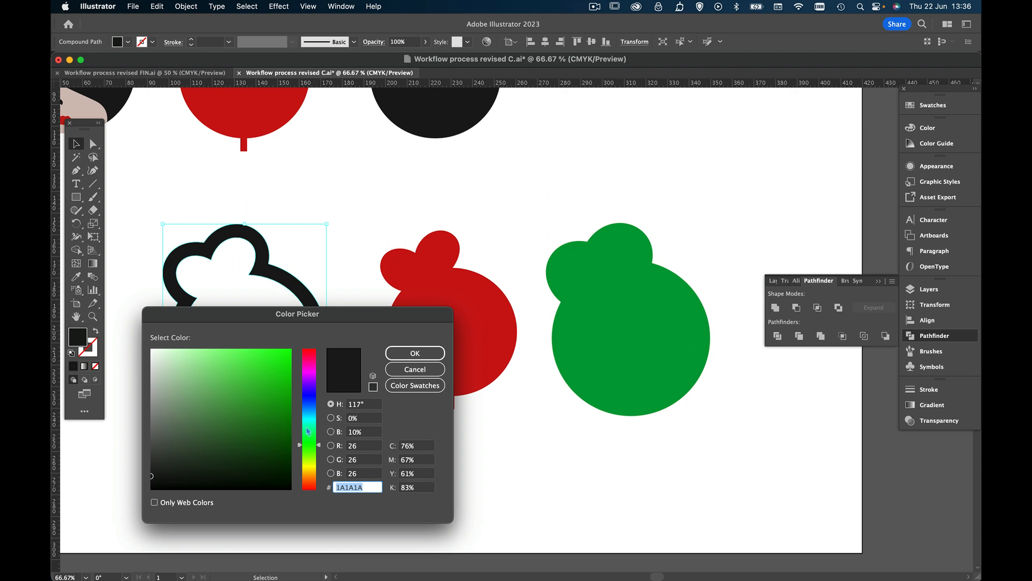
drag(309, 431, 309, 461)
drag(172, 387, 155, 414)
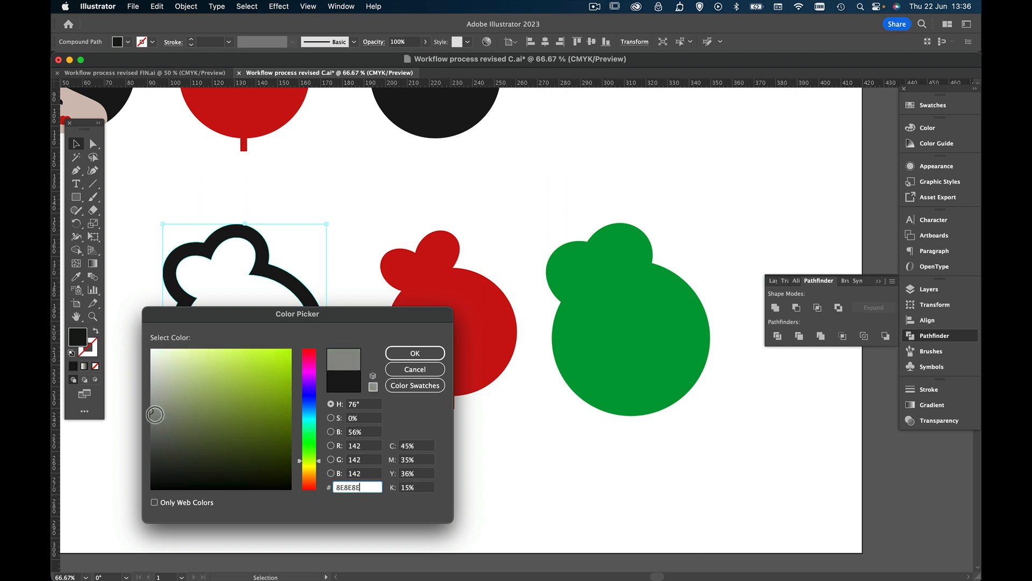
click(415, 352)
drag(476, 311, 273, 318)
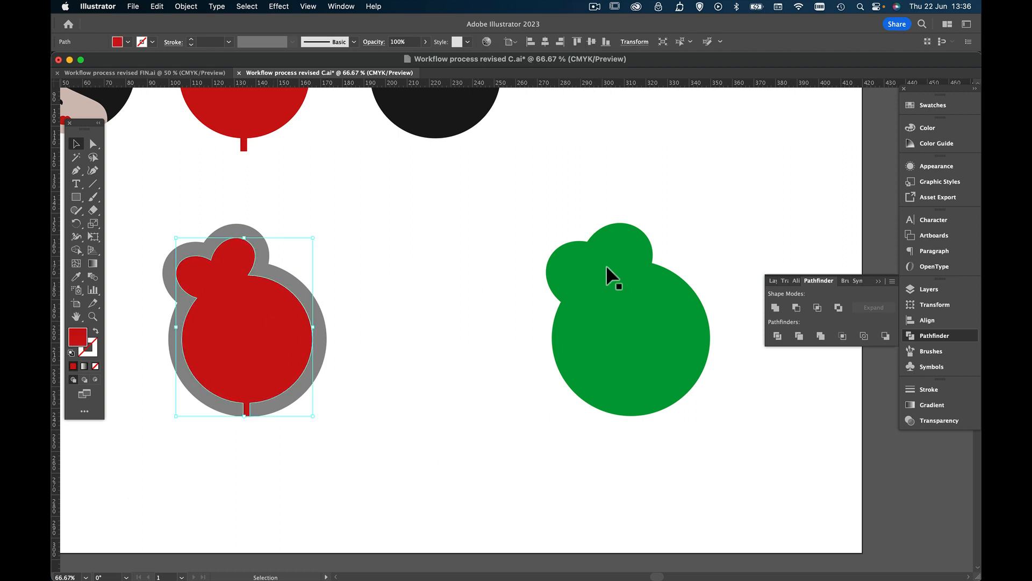
Add a 30 pt stroke to the green base shape
click(637, 289)
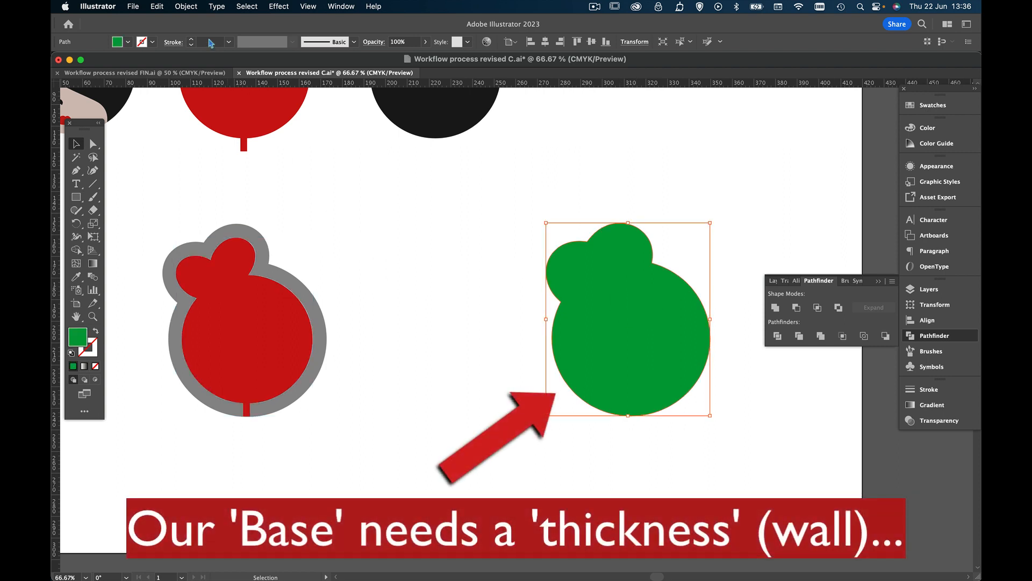
click(192, 42)
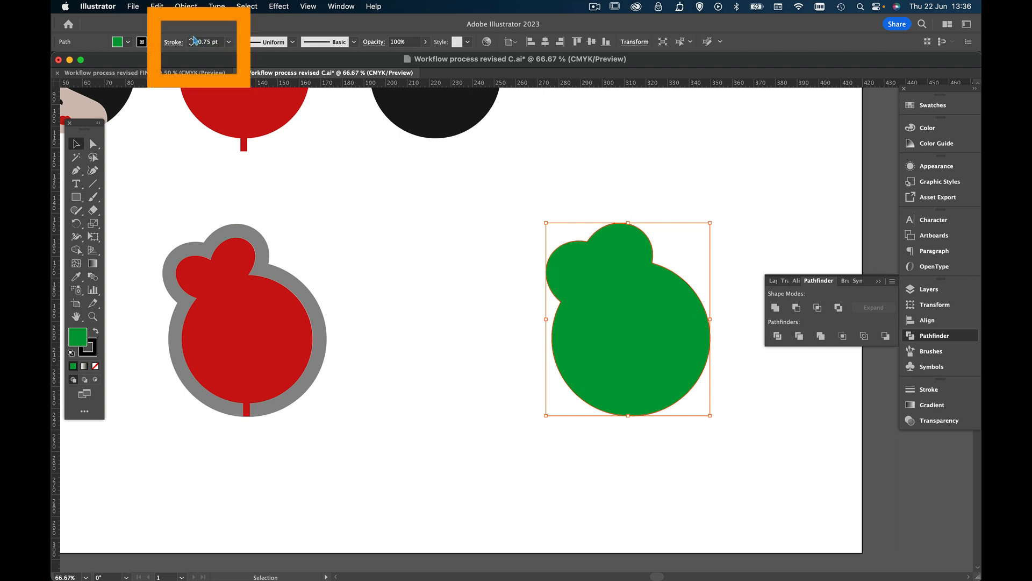
click(205, 43)
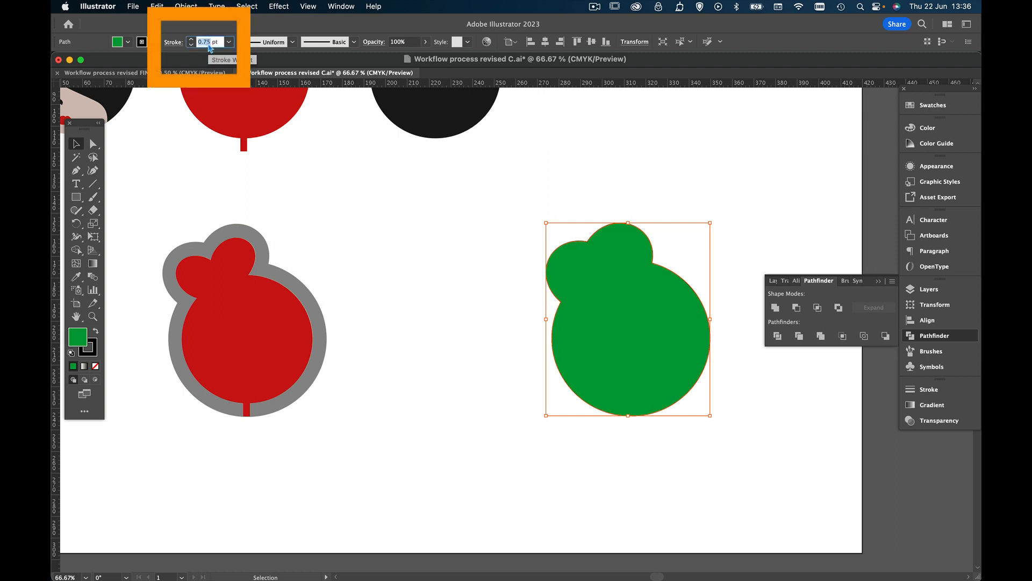
text(30)
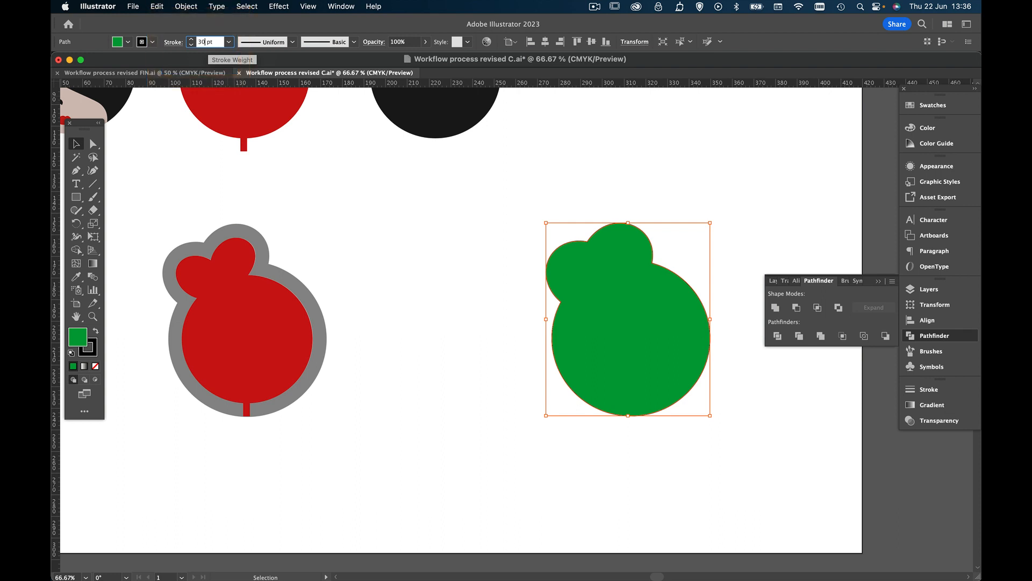
key(Return)
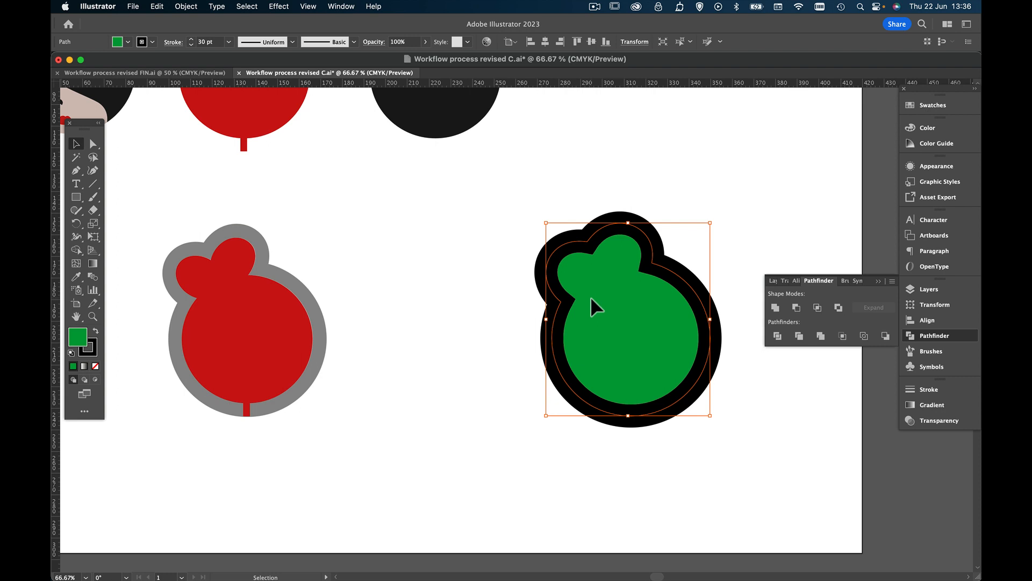
Expand the base shape's fill and stroke, and unite the resulting paths into one silhouette
click(186, 6)
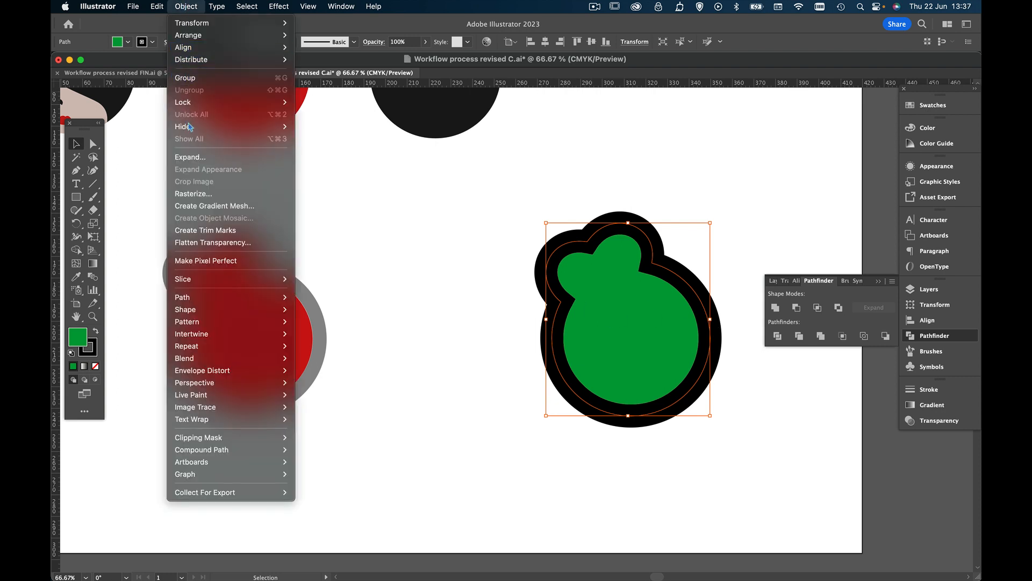
click(191, 157)
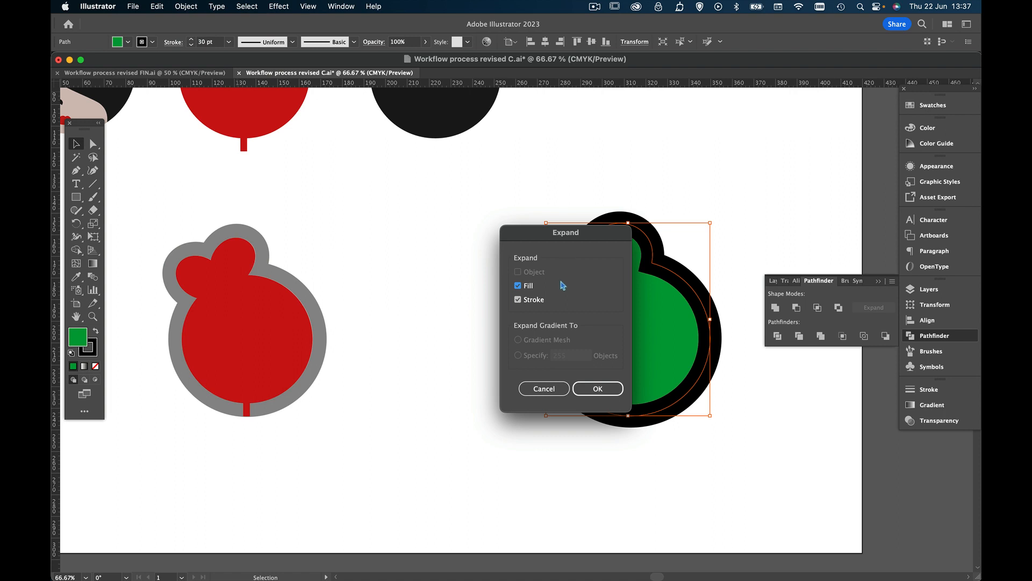
click(596, 388)
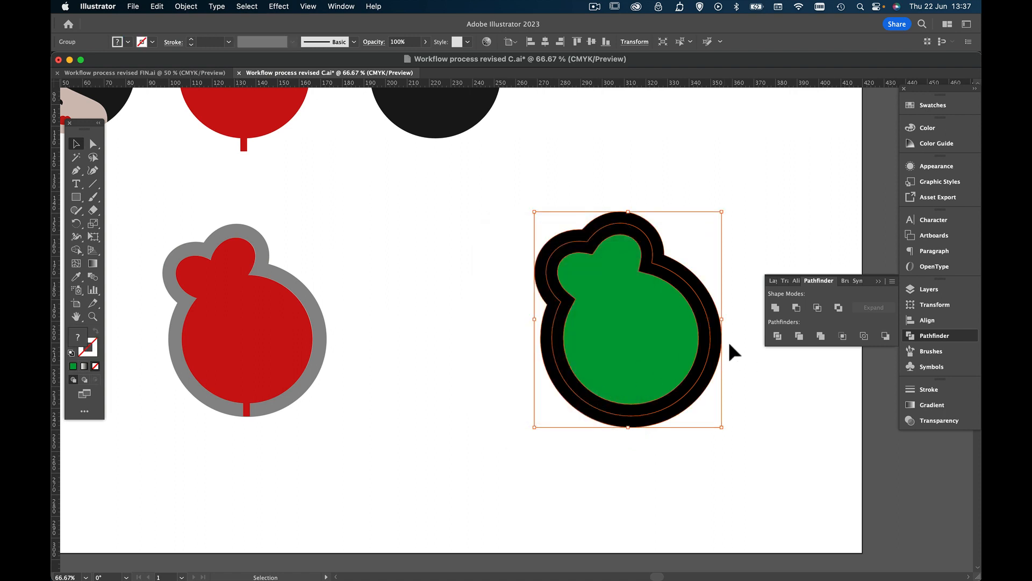
click(776, 307)
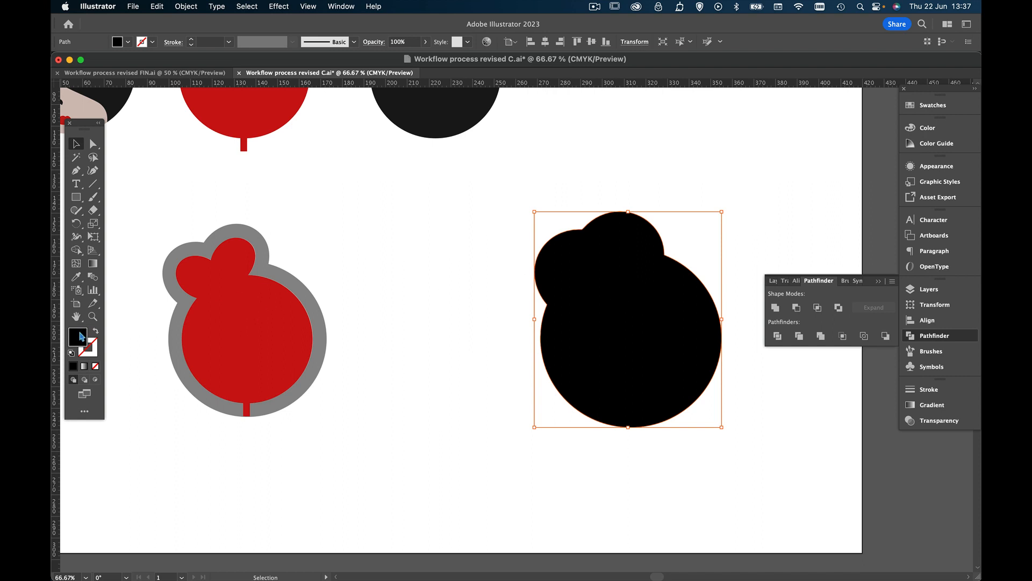
Fill the enlarged base silhouette with teal green, #00AD84
double_click(78, 339)
click(310, 418)
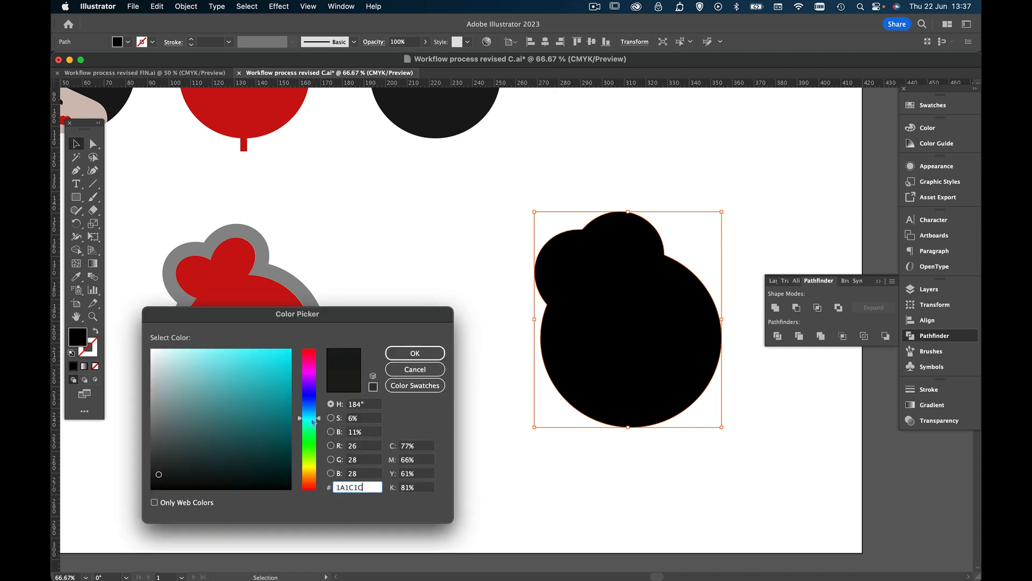
drag(288, 384, 299, 386)
drag(313, 428, 314, 430)
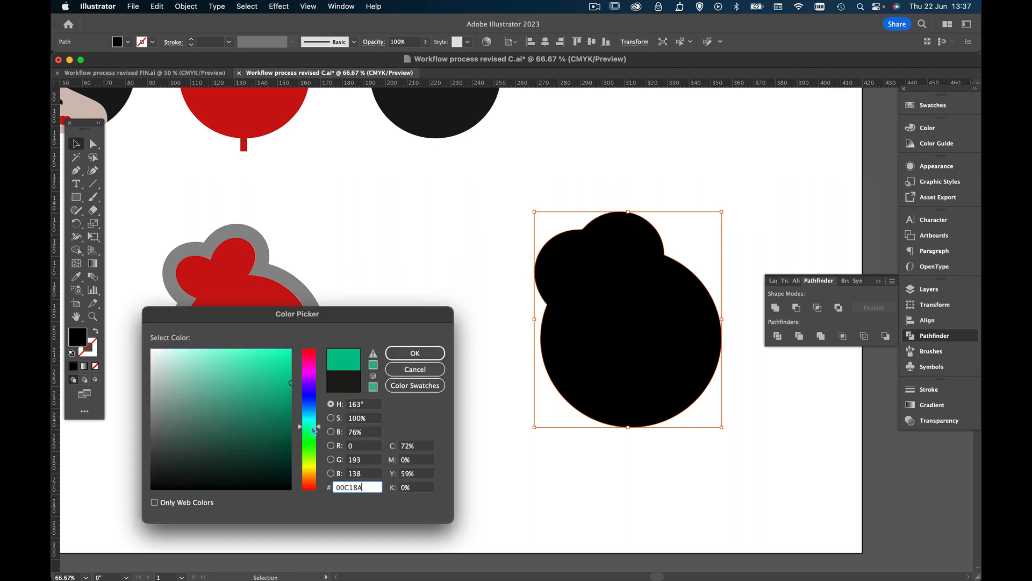
click(291, 394)
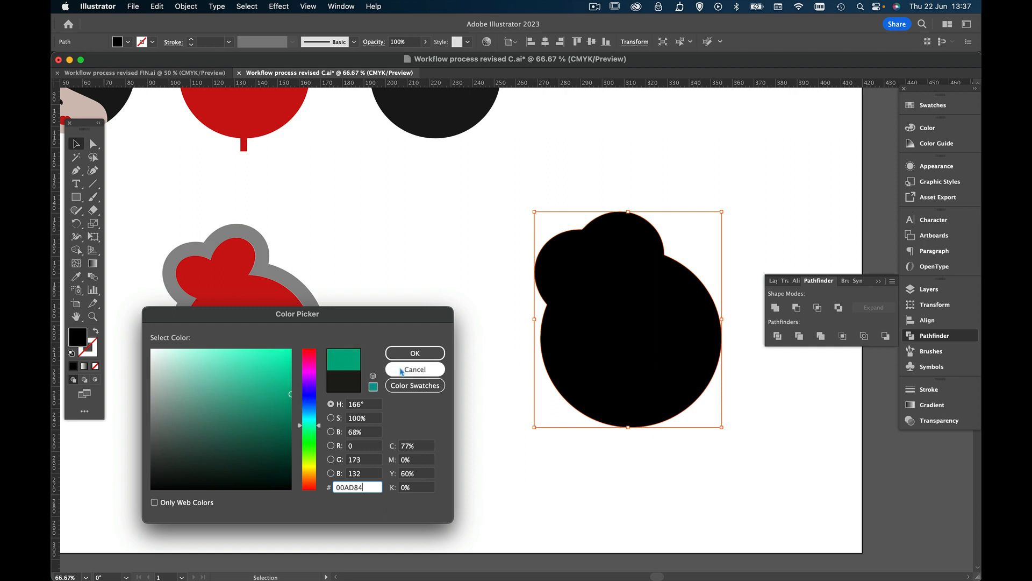
click(415, 359)
Place the teal base over the gray and red shapes, and move the "template 1" layer above "base" with both layers visible
drag(565, 316, 228, 318)
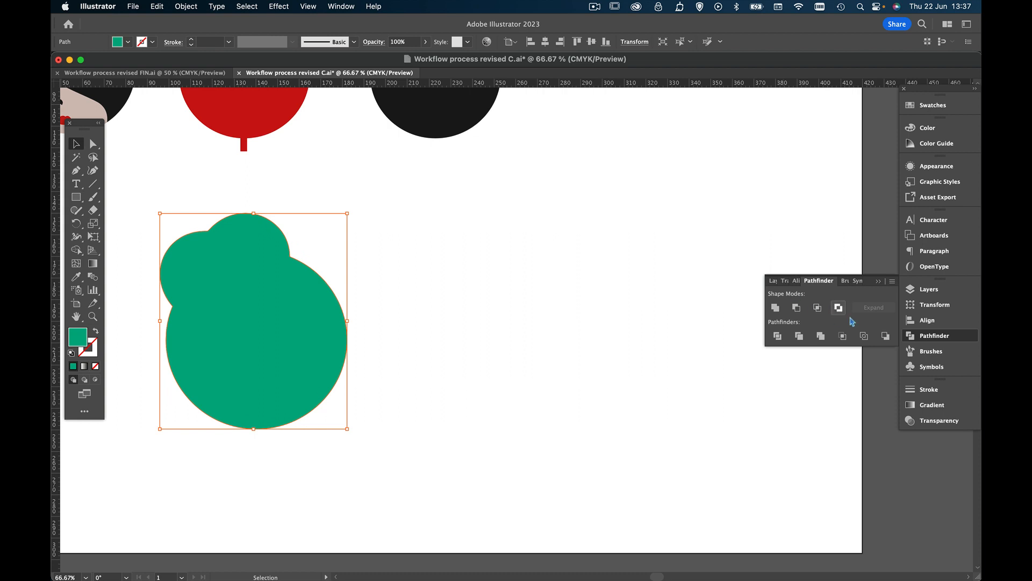
click(910, 293)
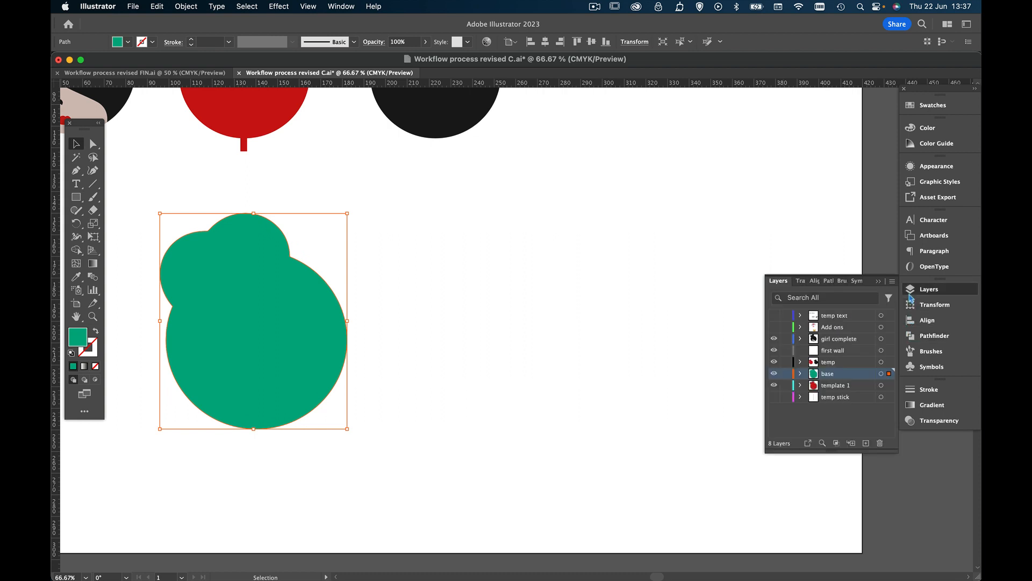
click(775, 374)
click(774, 386)
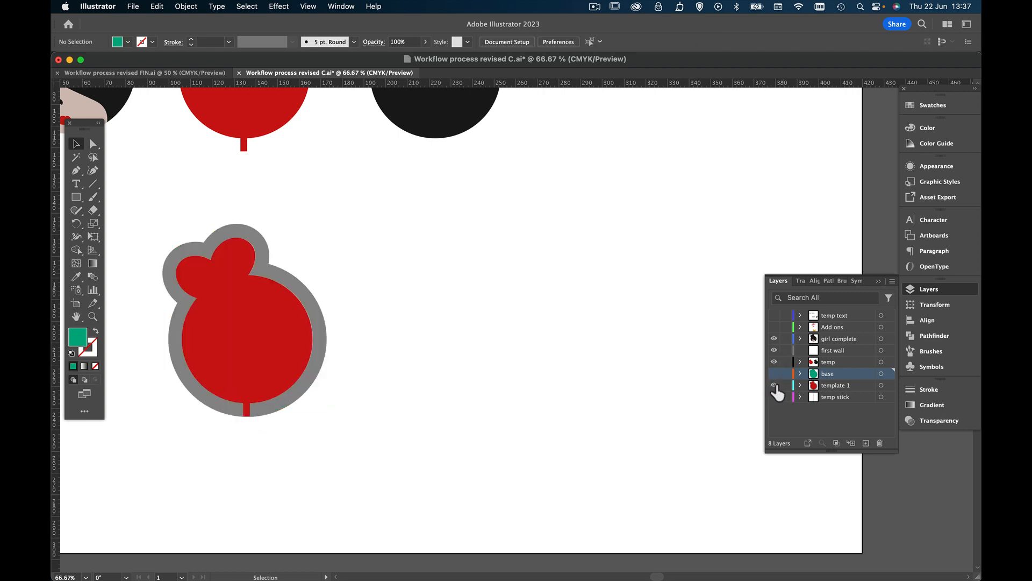
click(774, 385)
click(774, 385)
drag(845, 391, 840, 373)
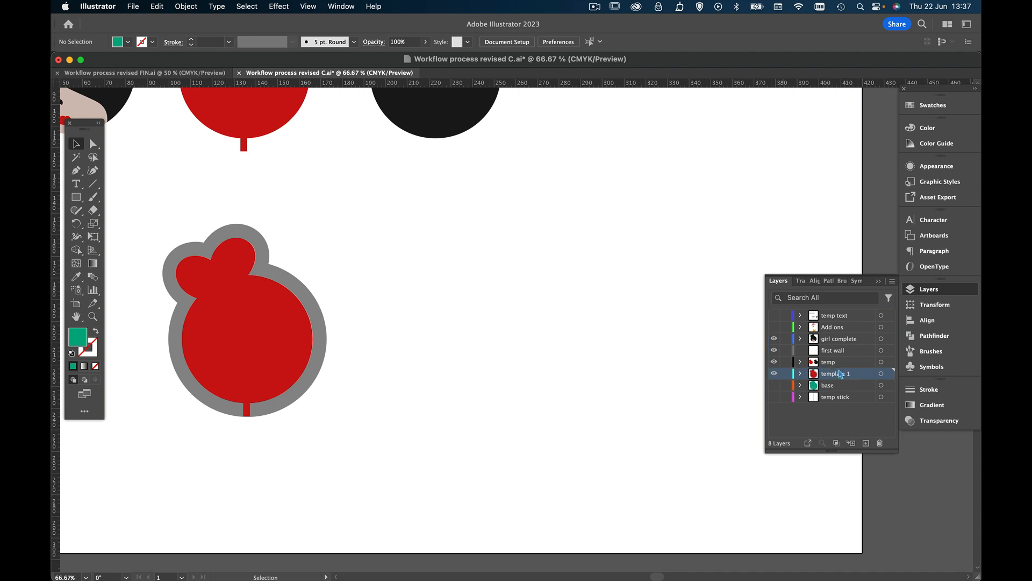
click(774, 384)
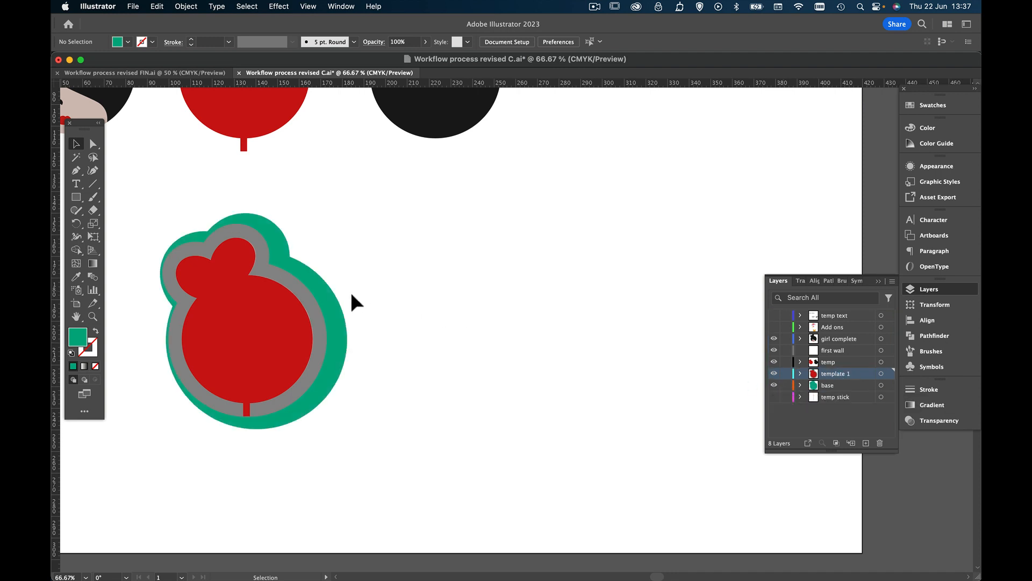
Display the nested template shapes in Outline view, enlarged to fill the window
click(305, 6)
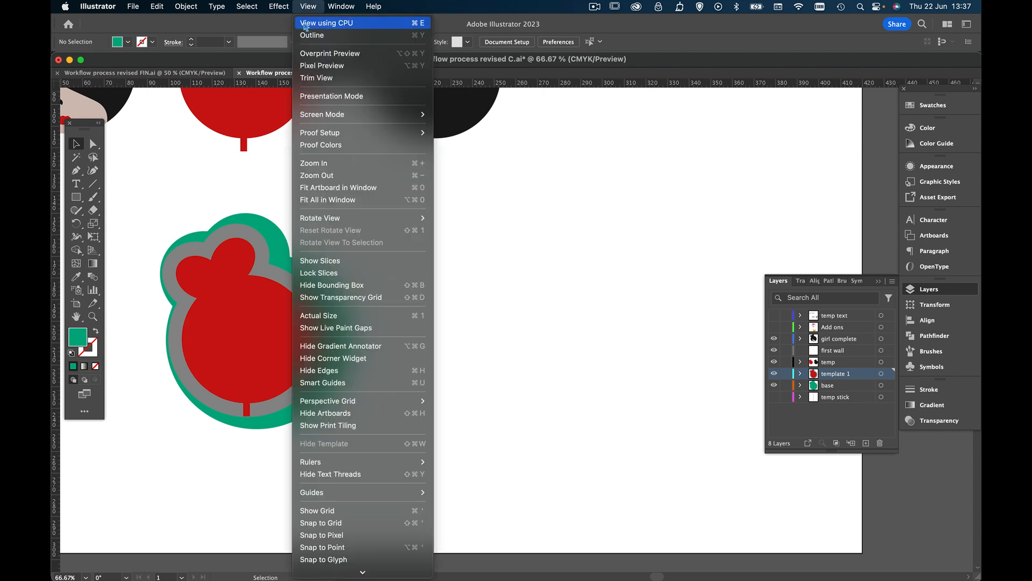
click(309, 32)
click(93, 316)
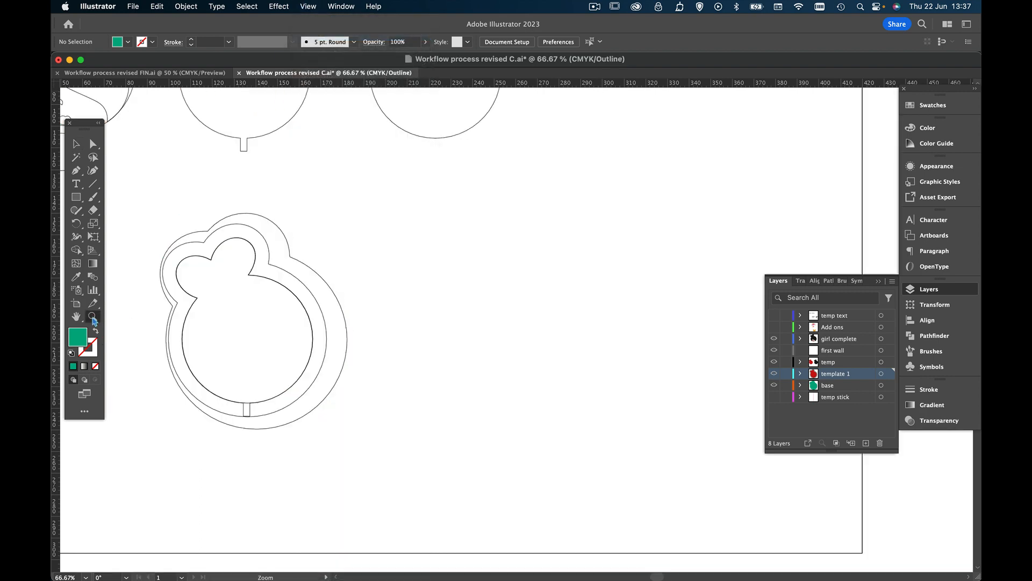
mouse_move(226, 346)
mouse_down()
mouse_move(293, 352)
mouse_move(241, 349)
mouse_up()
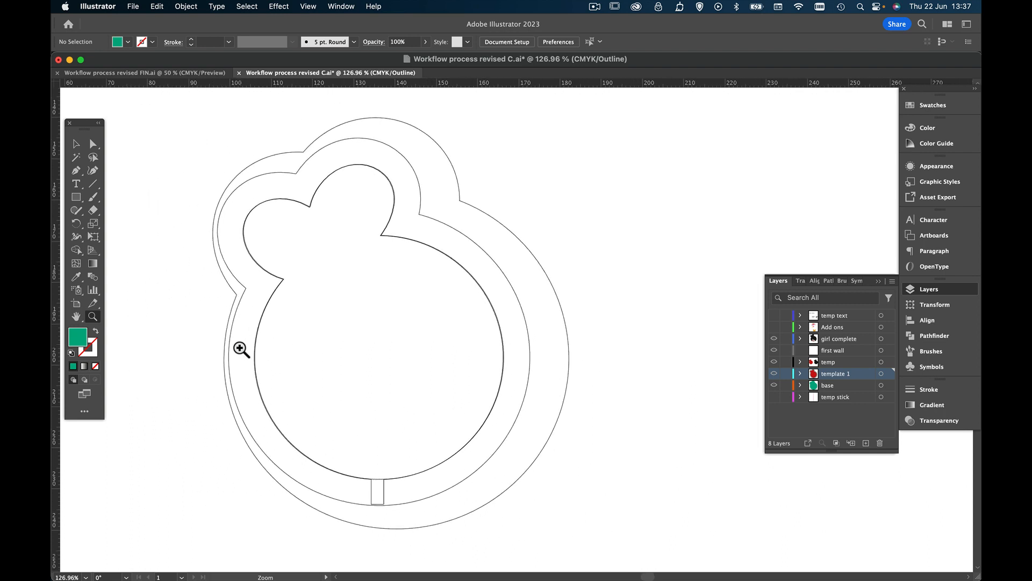
click(76, 144)
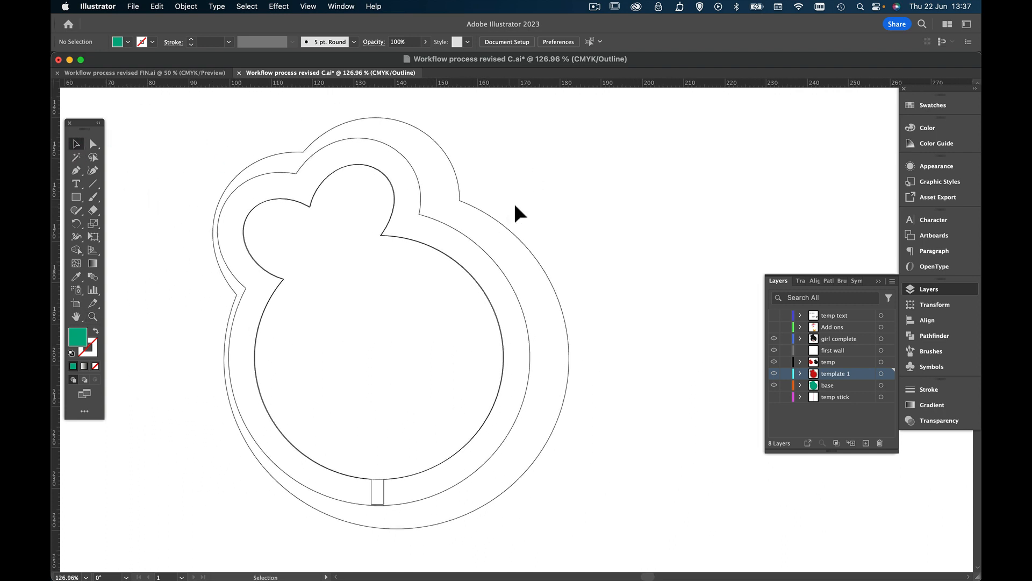
Center the base, wall and tailed back shapes horizontally on one another, and return to Preview view
drag(515, 212, 430, 280)
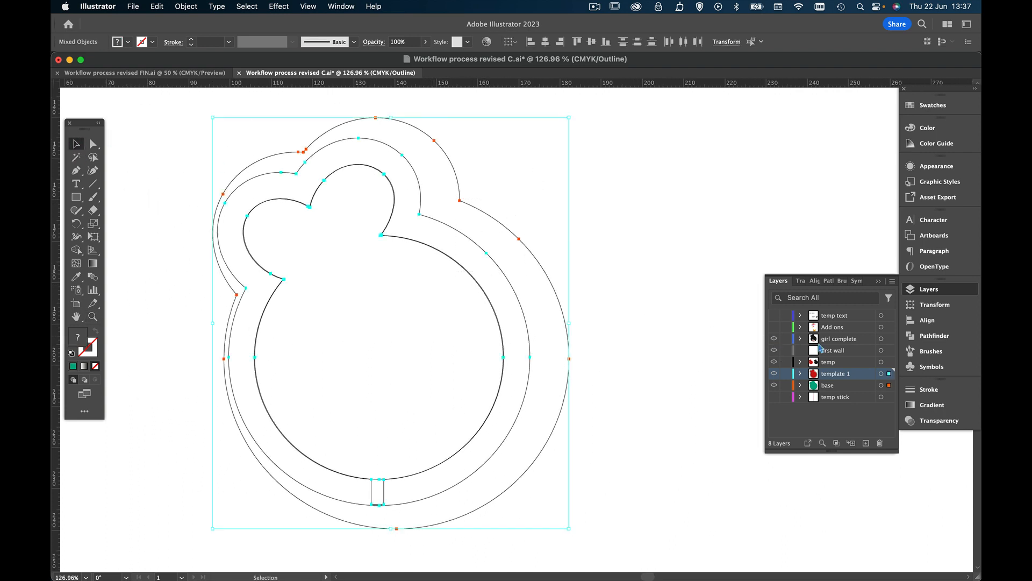
click(912, 321)
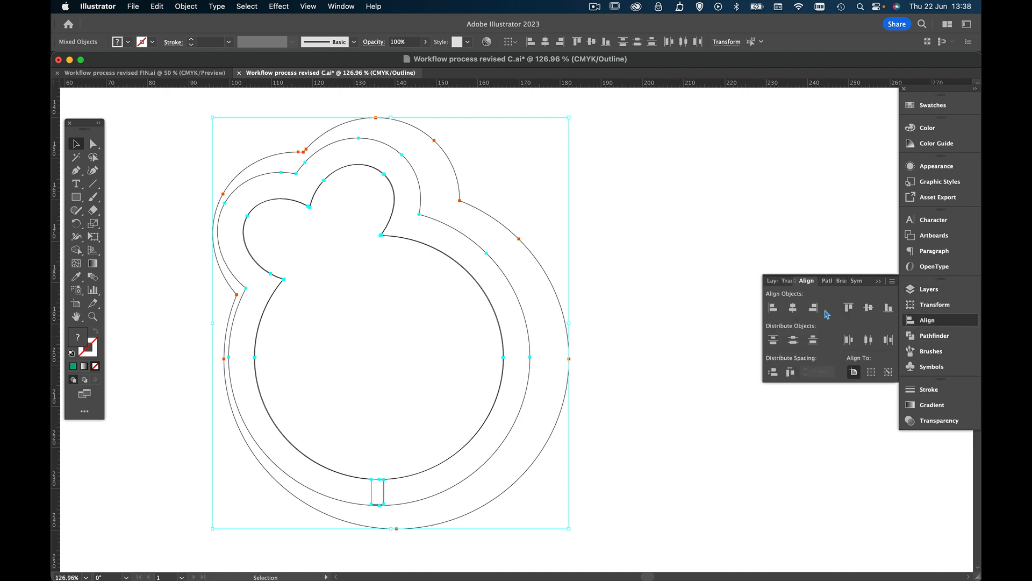
click(792, 307)
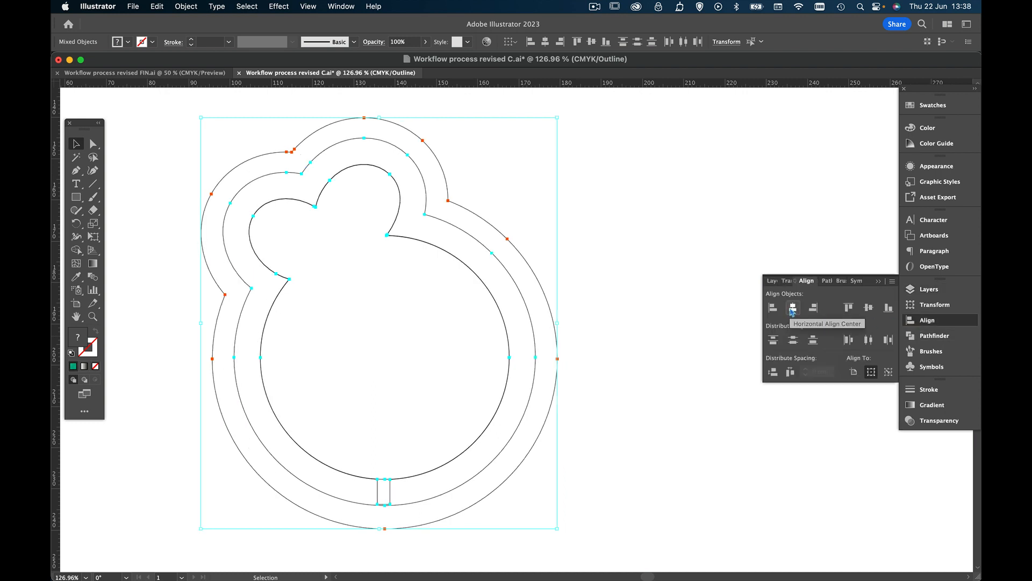
click(688, 208)
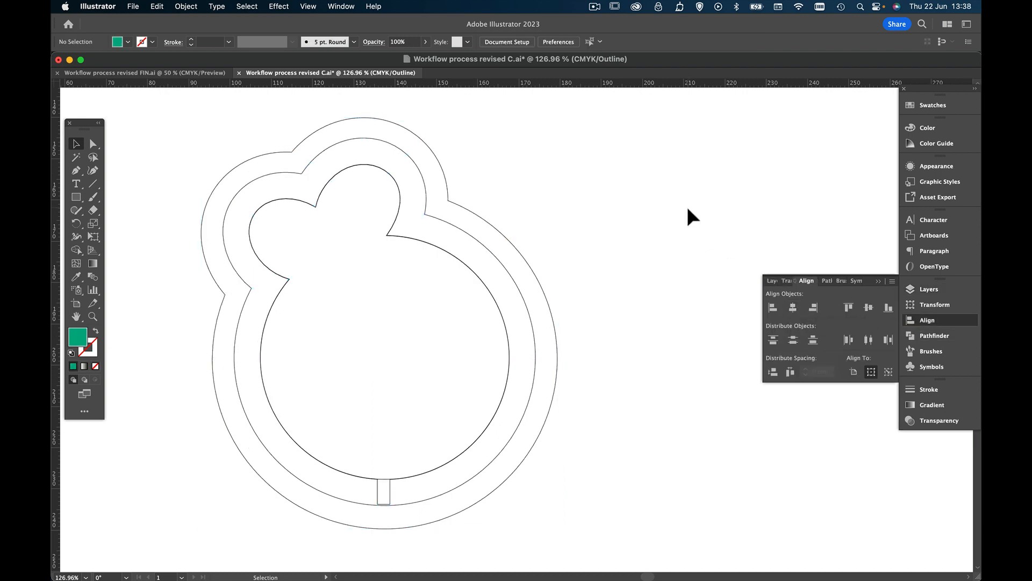
click(278, 6)
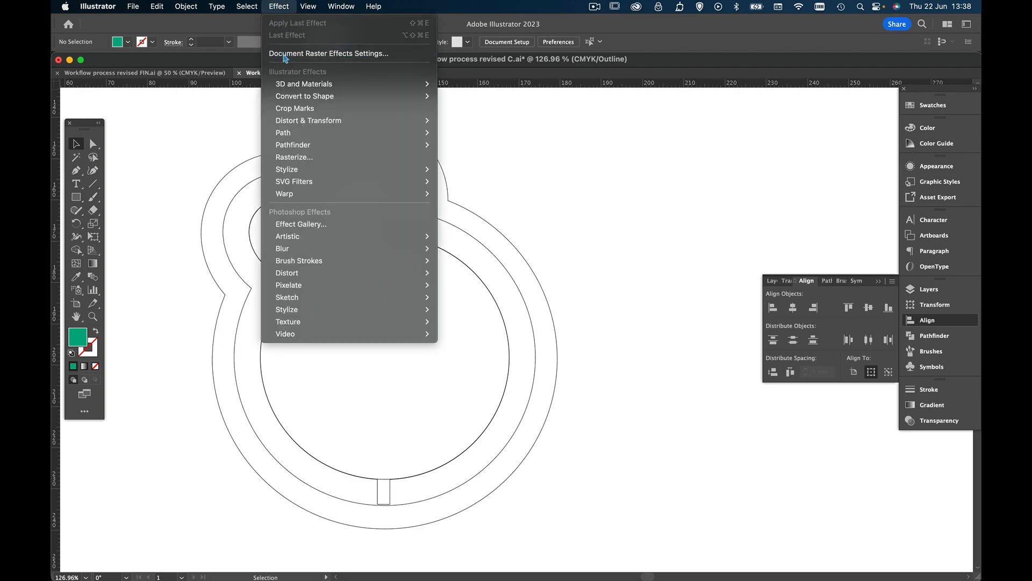
mouse_move(308, 7)
click(312, 36)
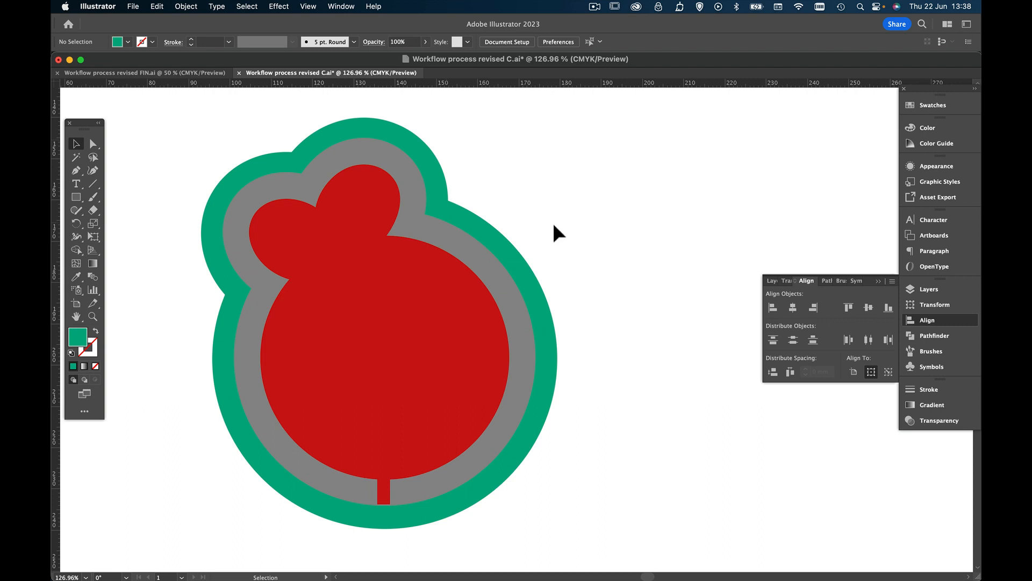
Check which shapes belong to the "template 1" layer by hiding and reshowing it
click(443, 241)
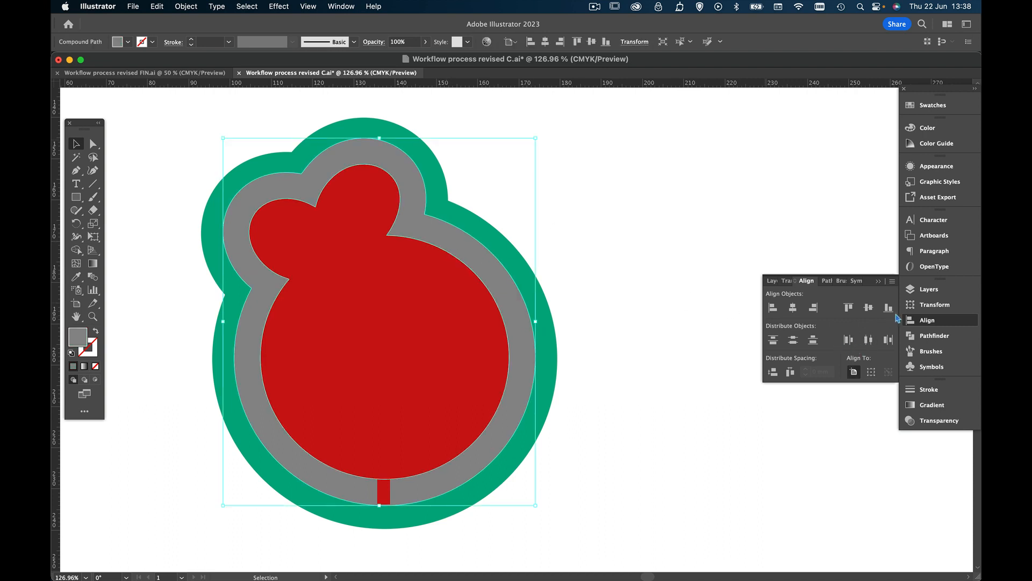
click(915, 289)
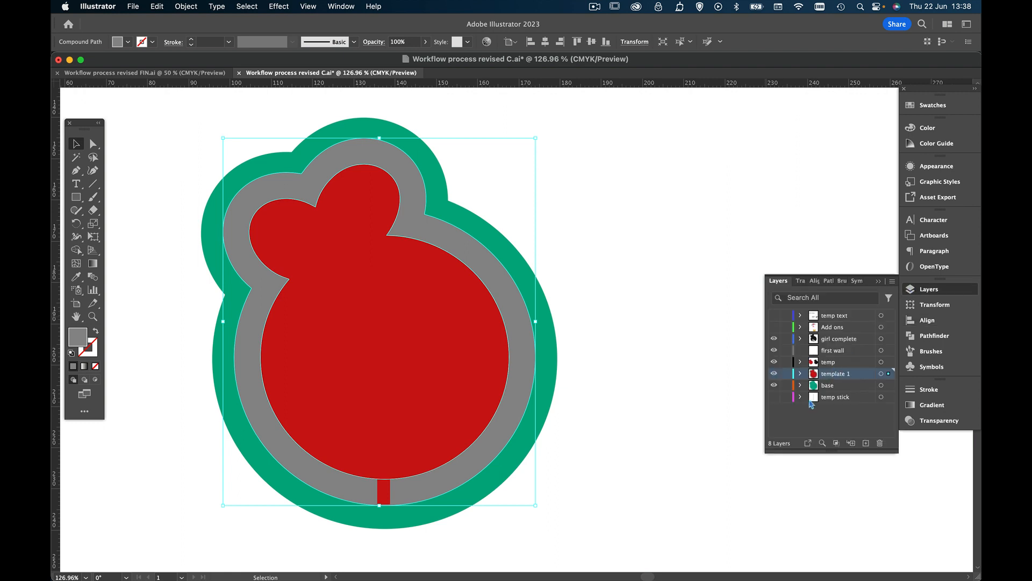
click(774, 375)
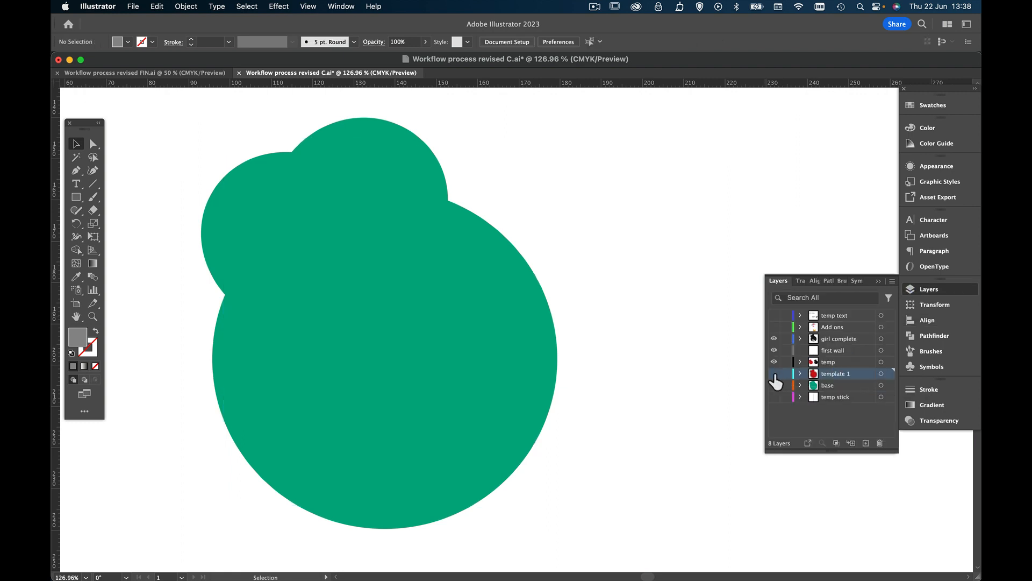
click(774, 374)
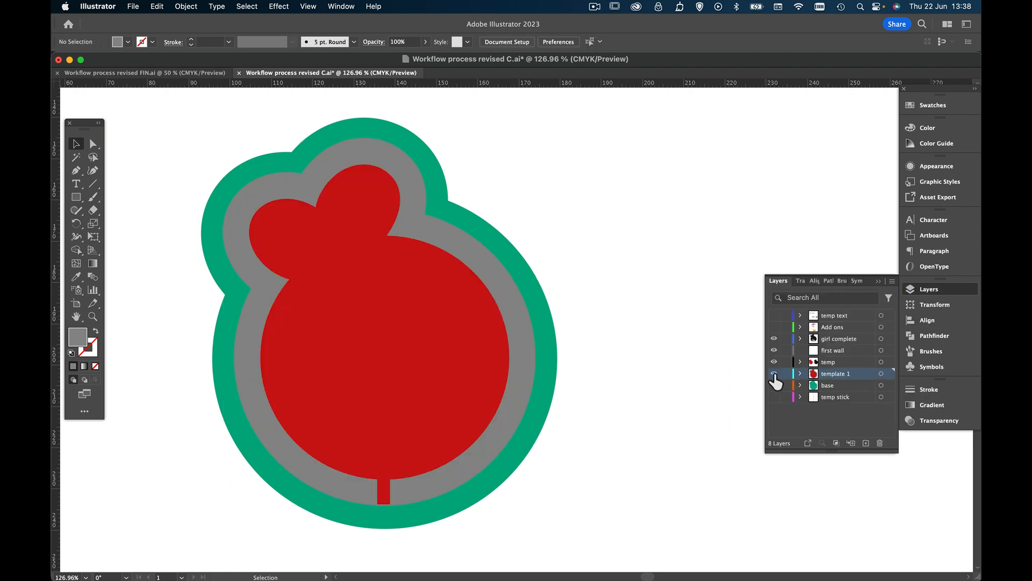
Hide the red tailed shape and select the gray wall ring
click(412, 314)
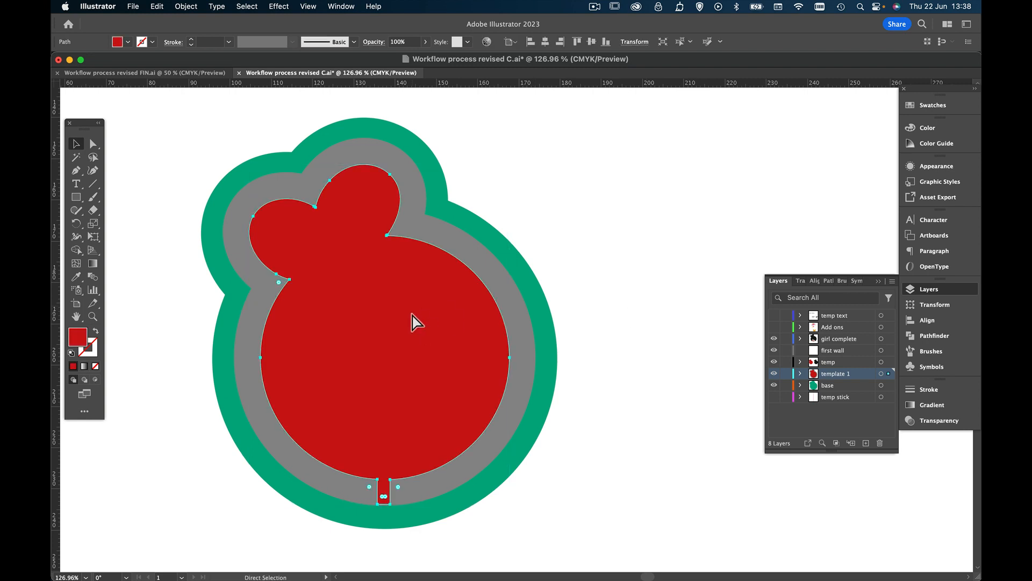
key(Delete)
click(500, 289)
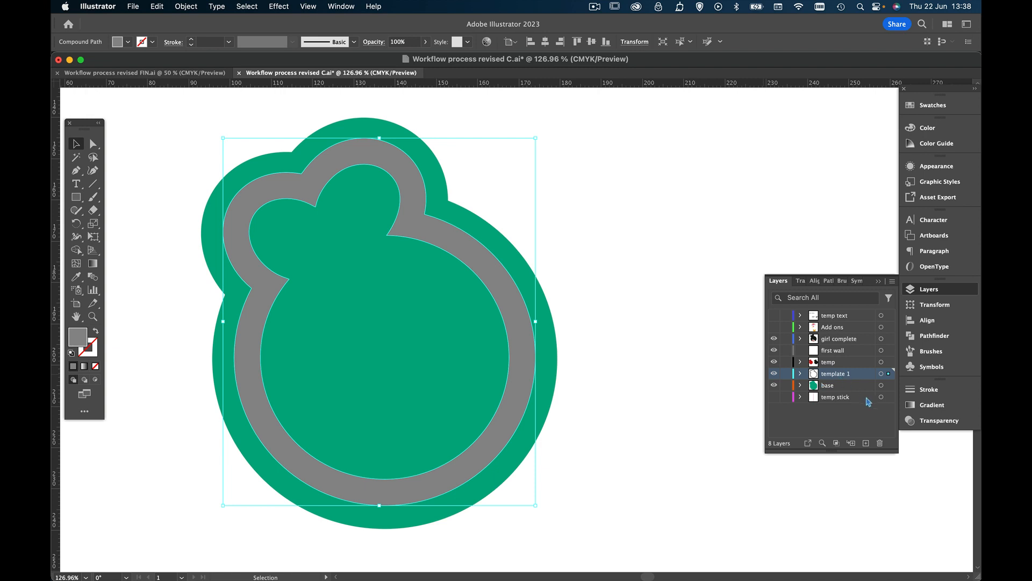
Rename the "template 1" layer as "wall" and unhide the red tailed shape
double_click(833, 374)
text(wall)
key(Return)
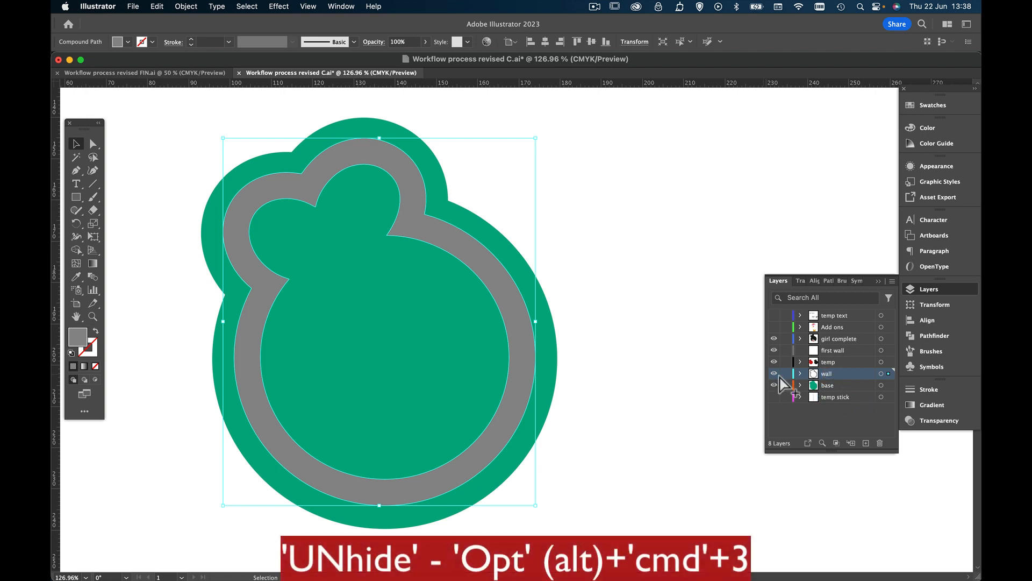
key(alt+super+3)
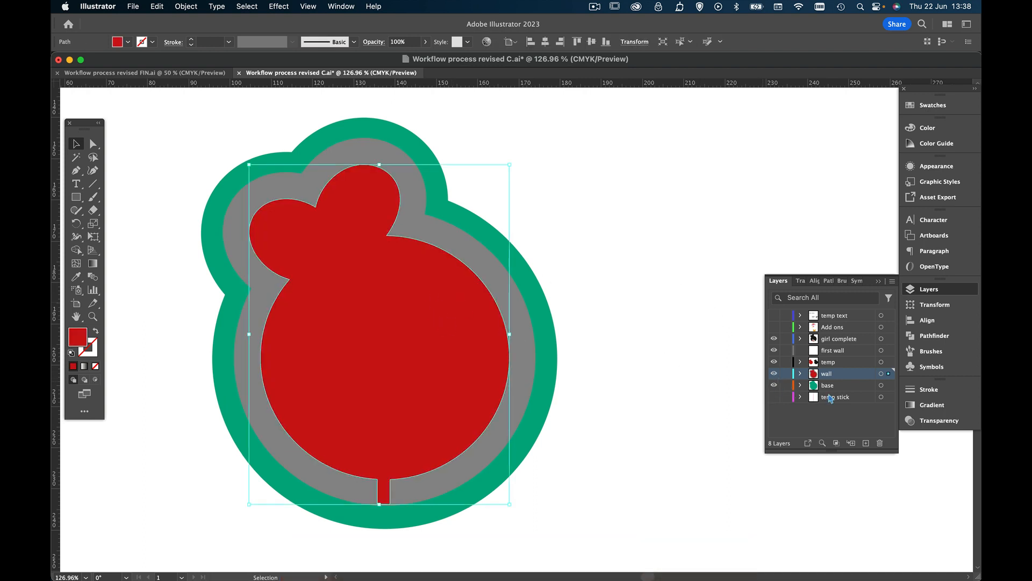
Add two new layers above "wall", and give the "wall" layer a name starting with "shape to bui"
click(865, 443)
click(866, 442)
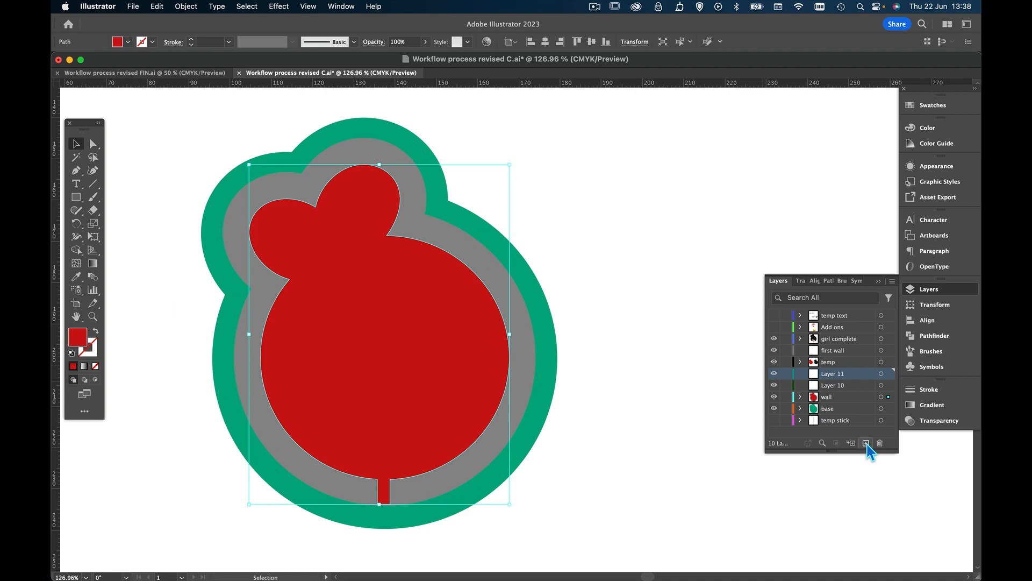
key(a)
key(p)
key(e)
key(space)
key(t)
key(o)
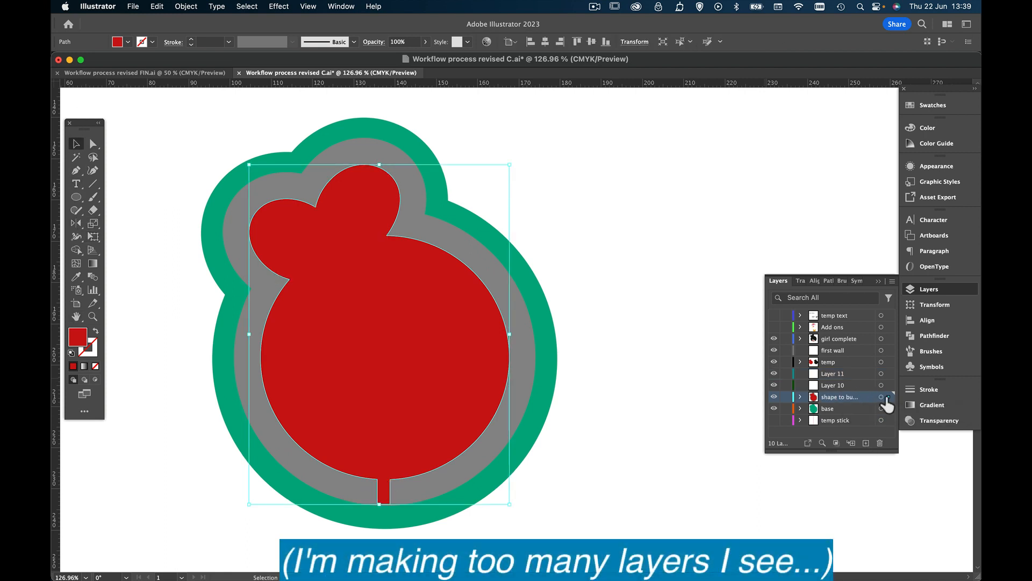
Move the red tailed shape from the wall's layer to "Layer 10" and check the result through layer visibility
drag(889, 397, 889, 385)
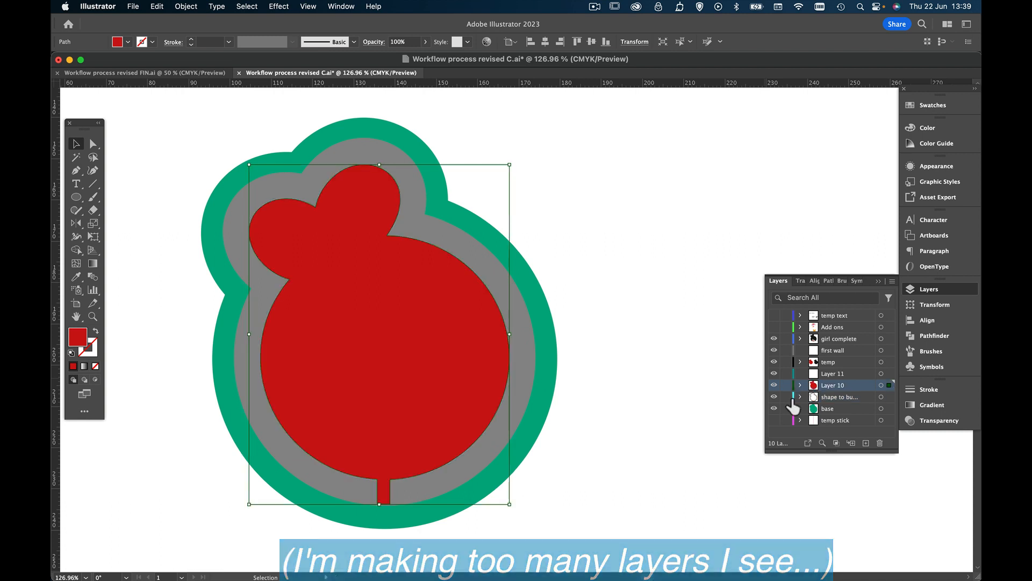
click(775, 385)
click(774, 386)
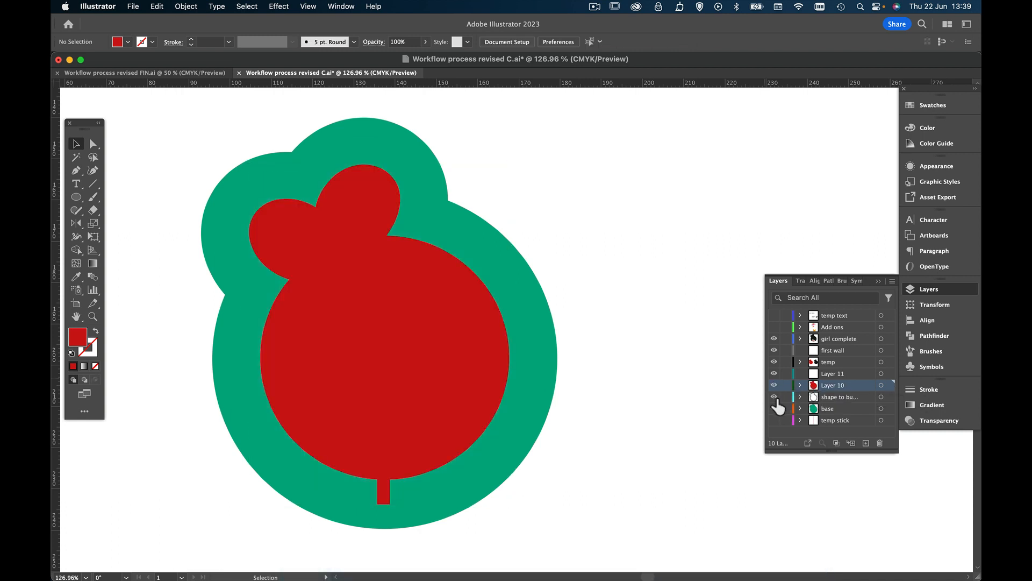
Rename the gray ring's layer back to "wall"
double_click(843, 403)
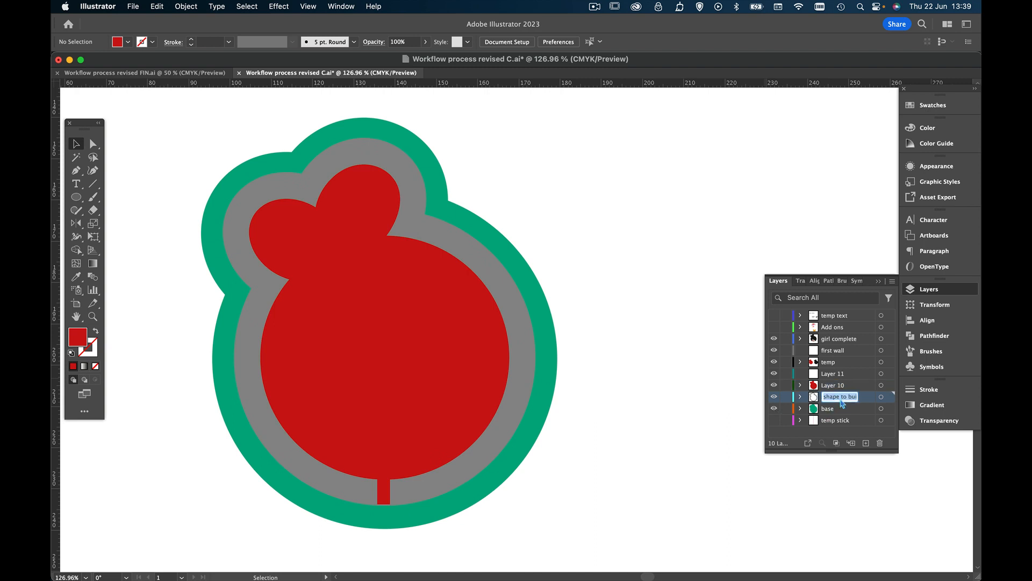
text(wall)
key(Return)
Toggle the red shape, wall and base layers to check their contents, and leave them and "temp stick" visible
click(774, 385)
click(774, 386)
click(774, 386)
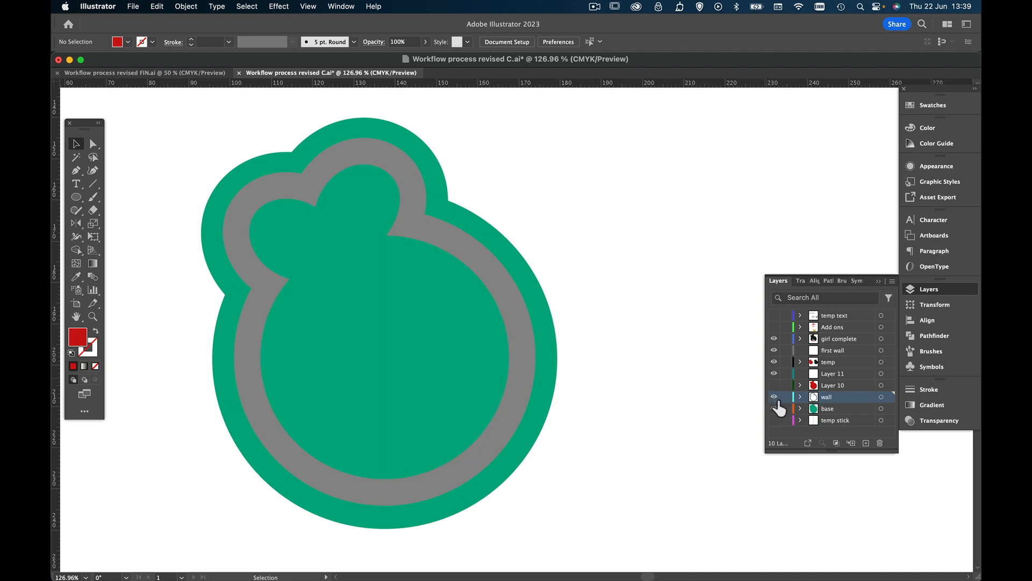
click(774, 397)
click(774, 408)
click(774, 385)
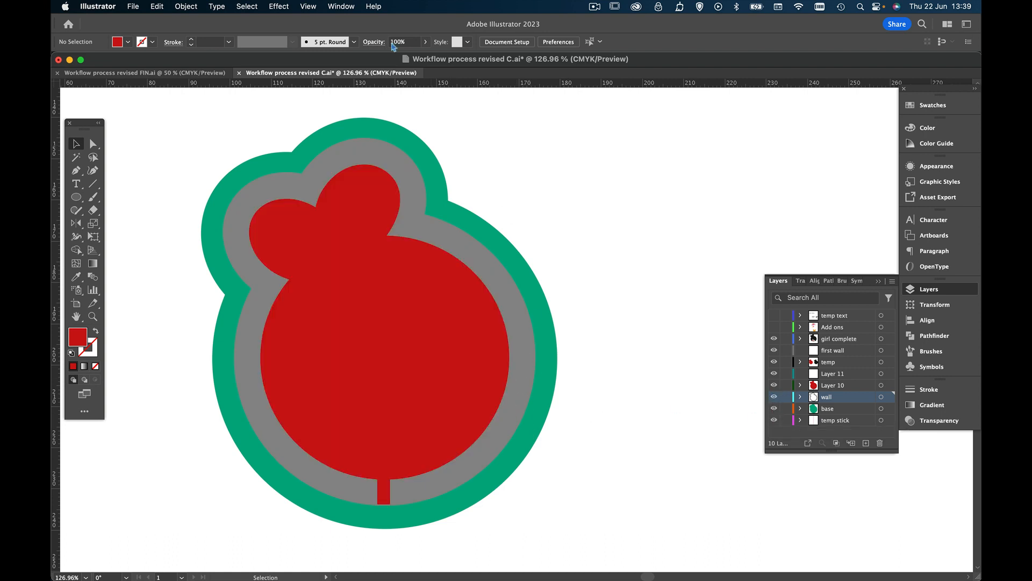
Switch to Outline view and examine closely how the red shape's edge meets the wall's inner edge at the lower-left notch
click(305, 6)
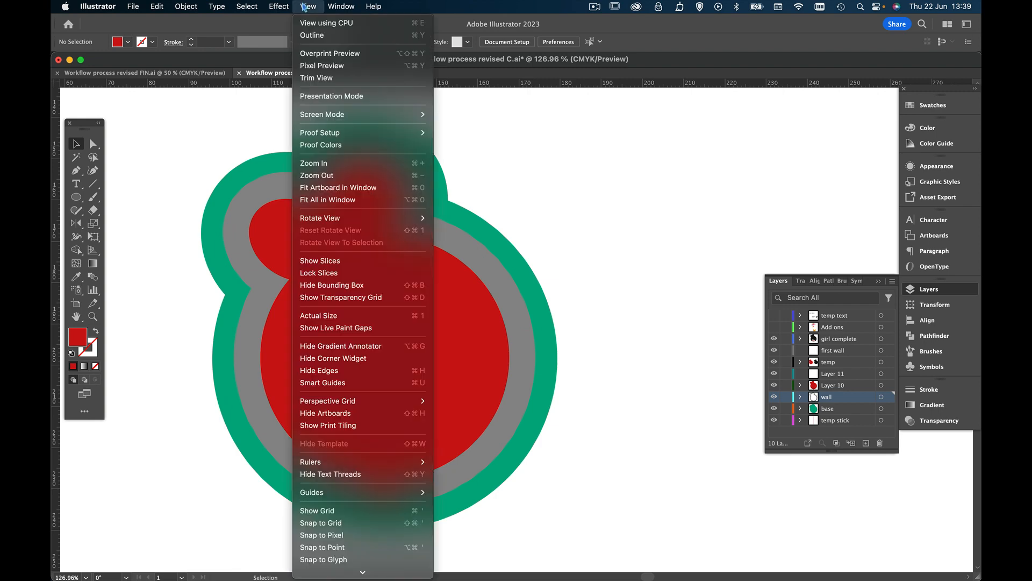
click(312, 36)
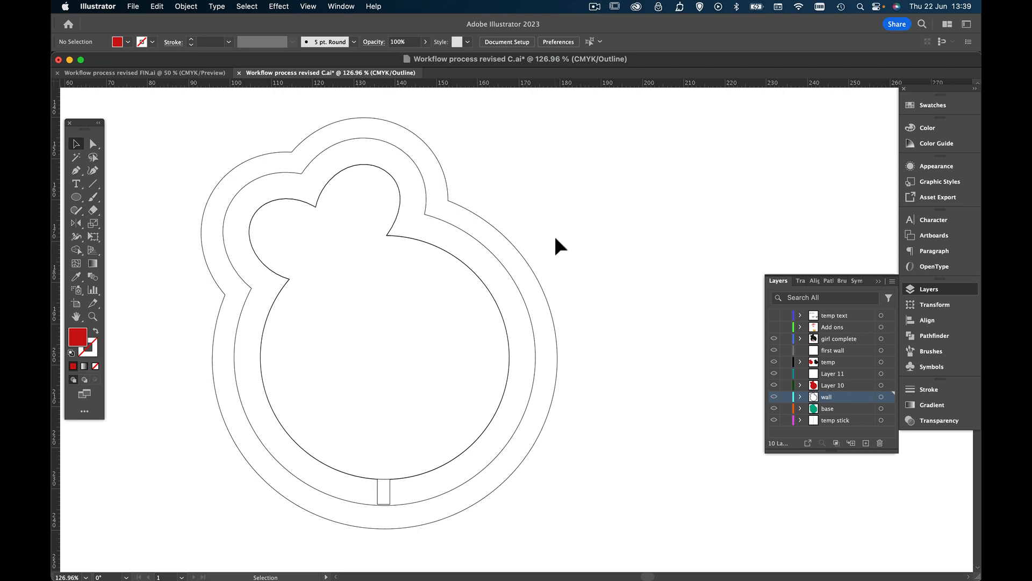
click(308, 6)
click(306, 6)
click(93, 316)
click(248, 267)
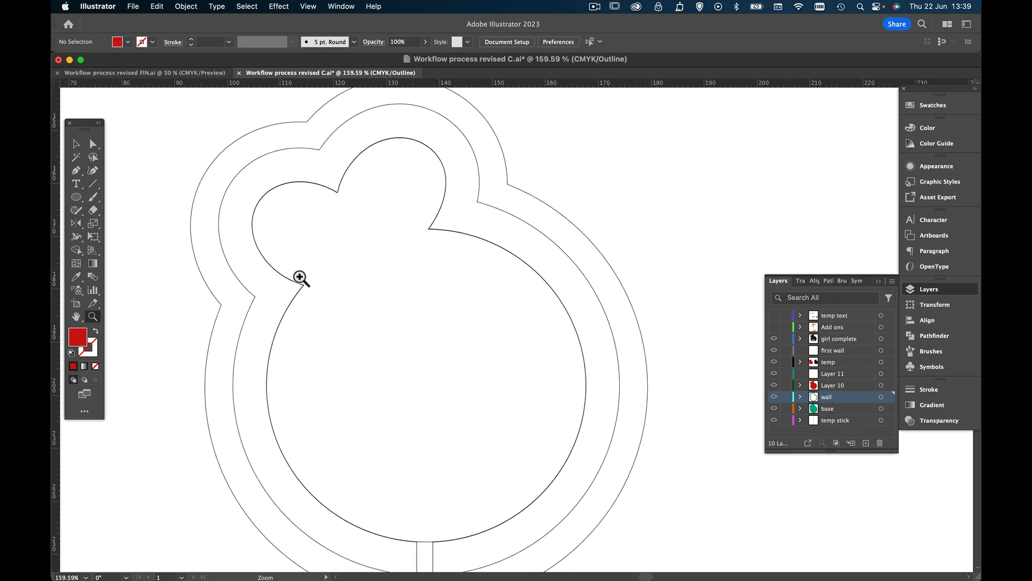
drag(300, 277, 569, 292)
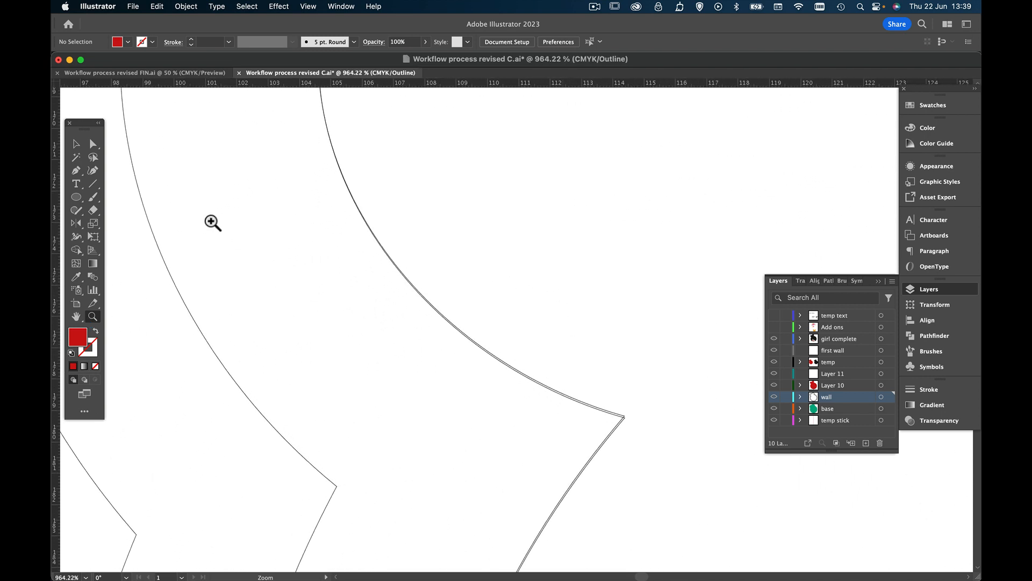
Examine the anchor points around the ear lobes by selecting all paths, and clear the selection
click(77, 144)
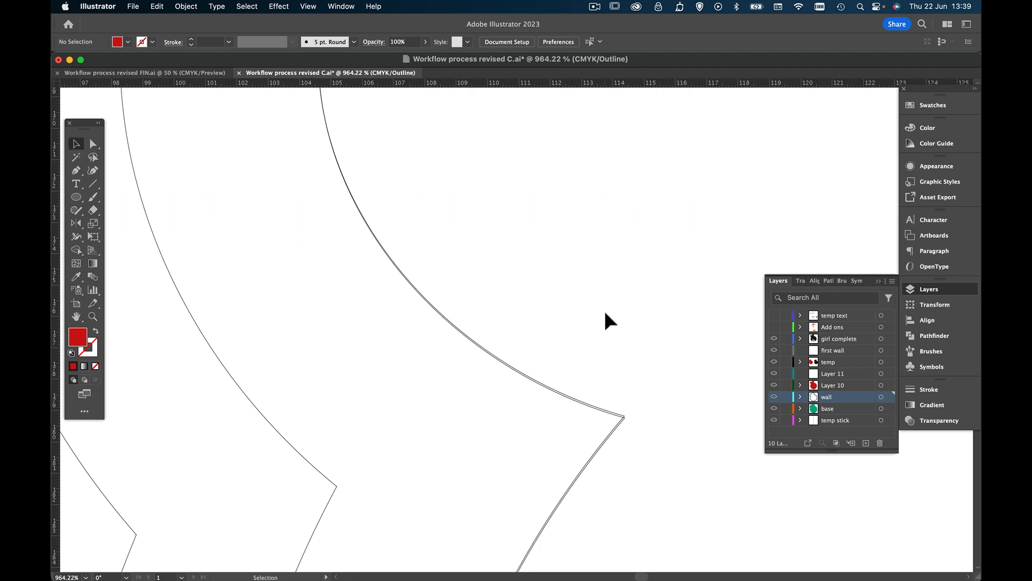
click(93, 316)
alt+click(494, 300)
drag(493, 300, 358, 328)
key(v)
key(super+a)
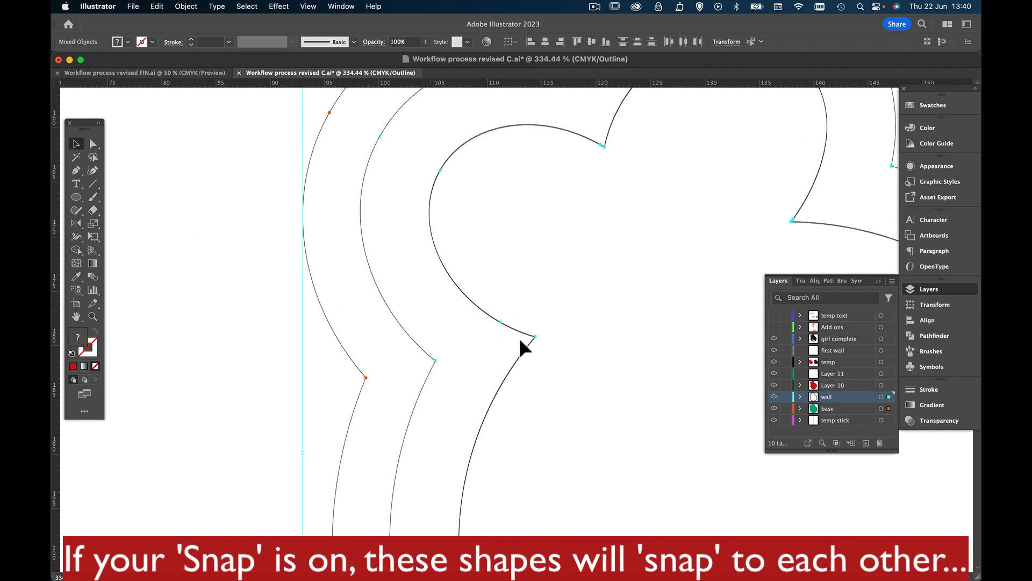
click(202, 363)
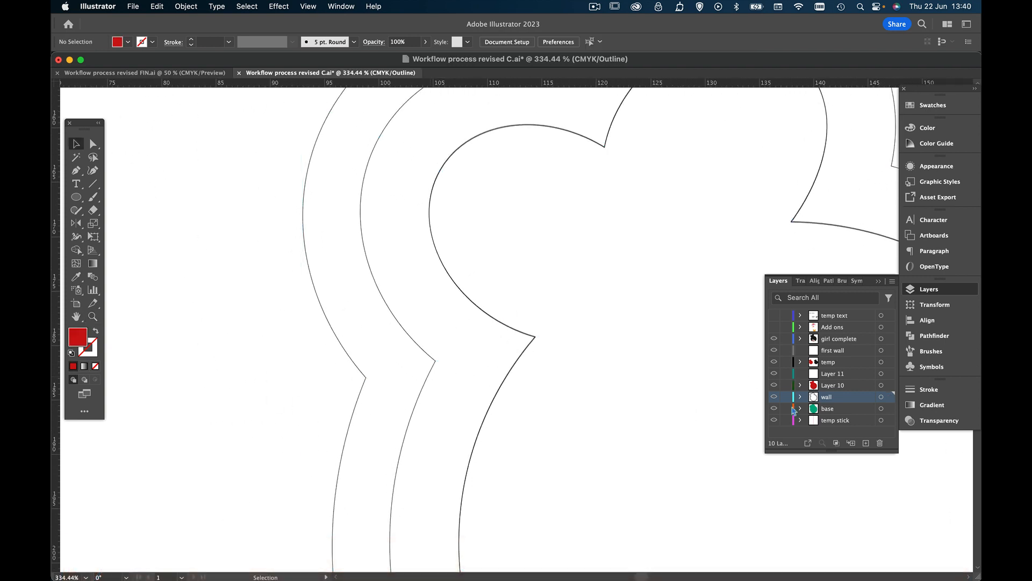
Lock the "wall" and "base" layers, check their visibility, and make "Layer 10" active with both layers shown
drag(786, 397, 785, 409)
click(775, 397)
click(775, 420)
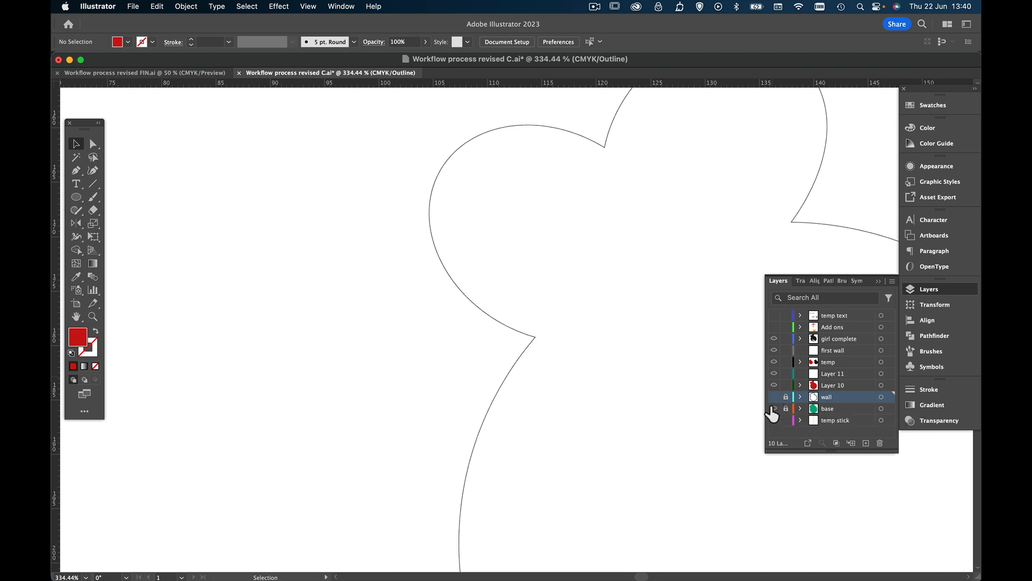
click(775, 420)
click(855, 386)
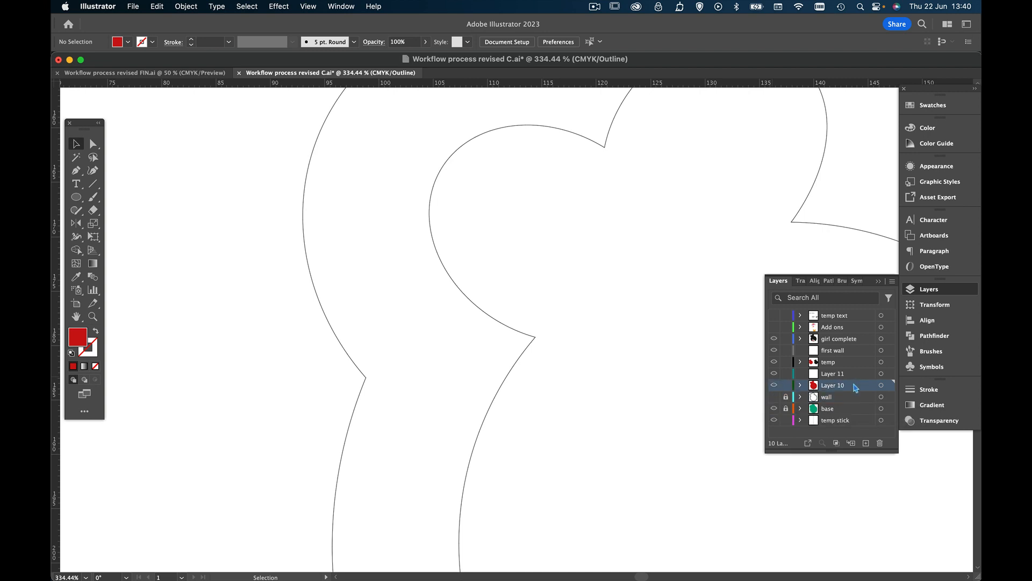
click(775, 407)
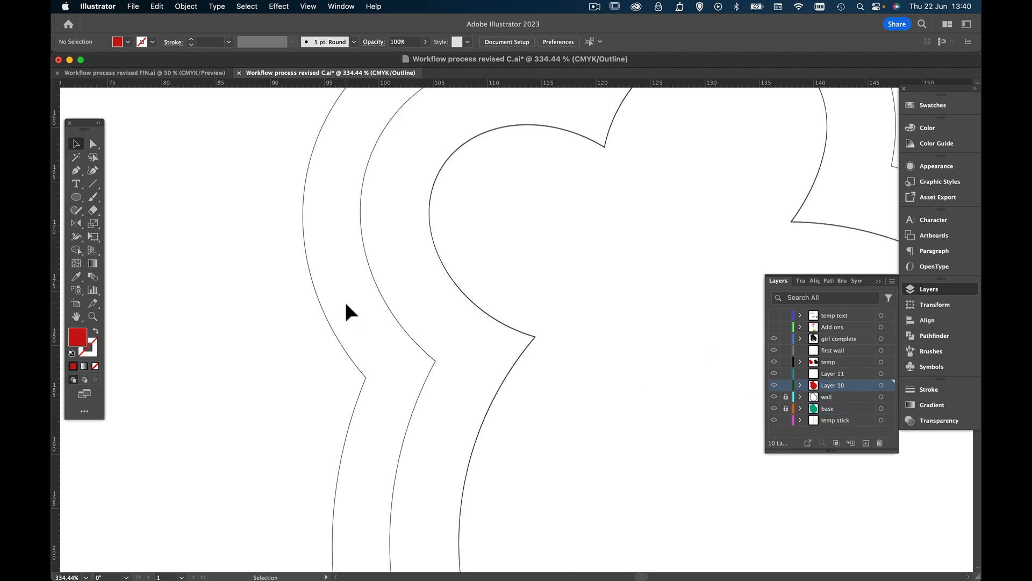
Nudge the red shape so its outline coincides with the wall's inner edge at the lower-left notch, and clear the selection
click(93, 317)
drag(508, 335, 715, 386)
click(76, 145)
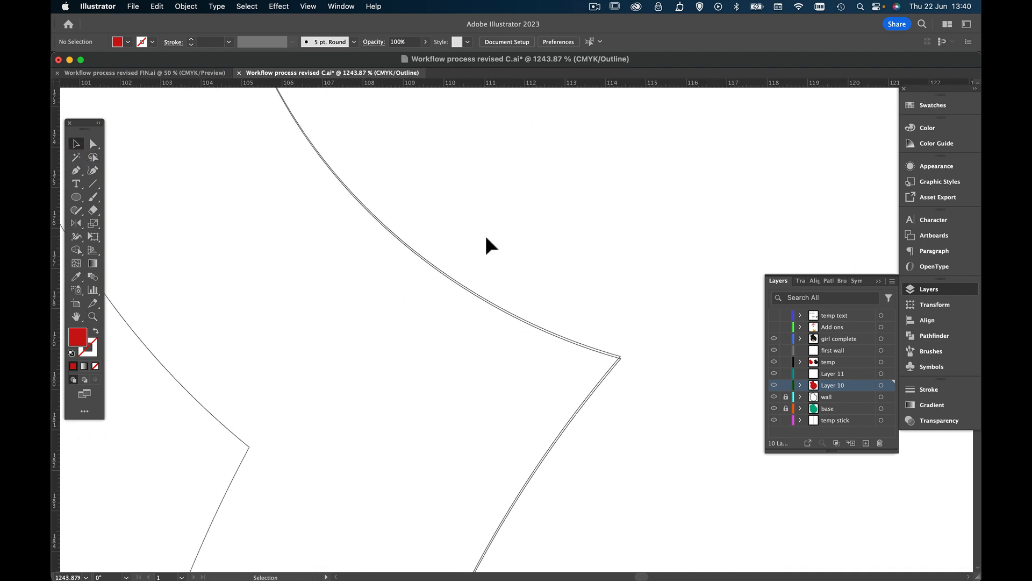
mouse_move(470, 290)
mouse_down()
mouse_move(454, 353)
mouse_move(482, 365)
mouse_move(467, 288)
mouse_up()
click(97, 319)
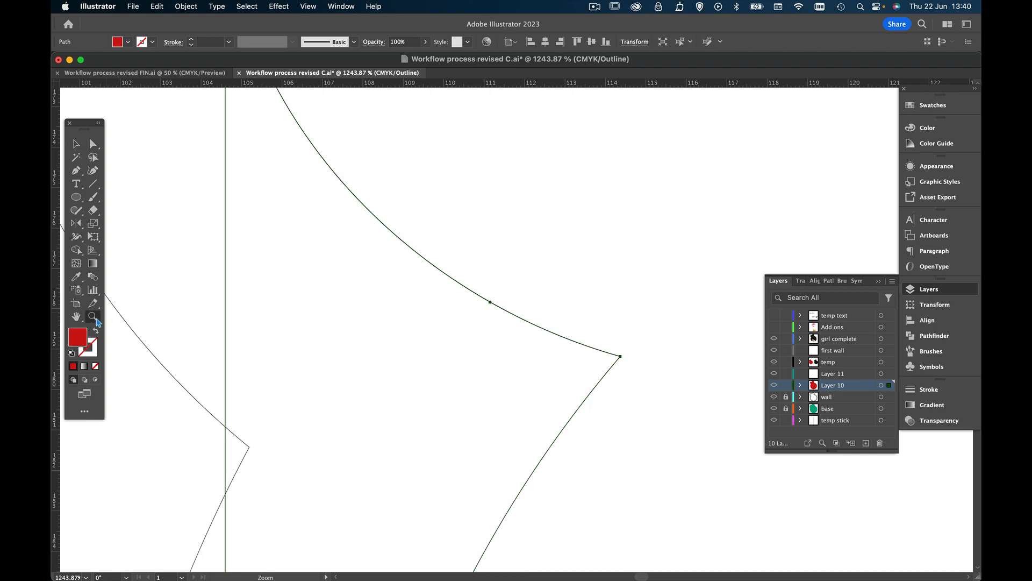
alt+click(663, 334)
alt+click(650, 329)
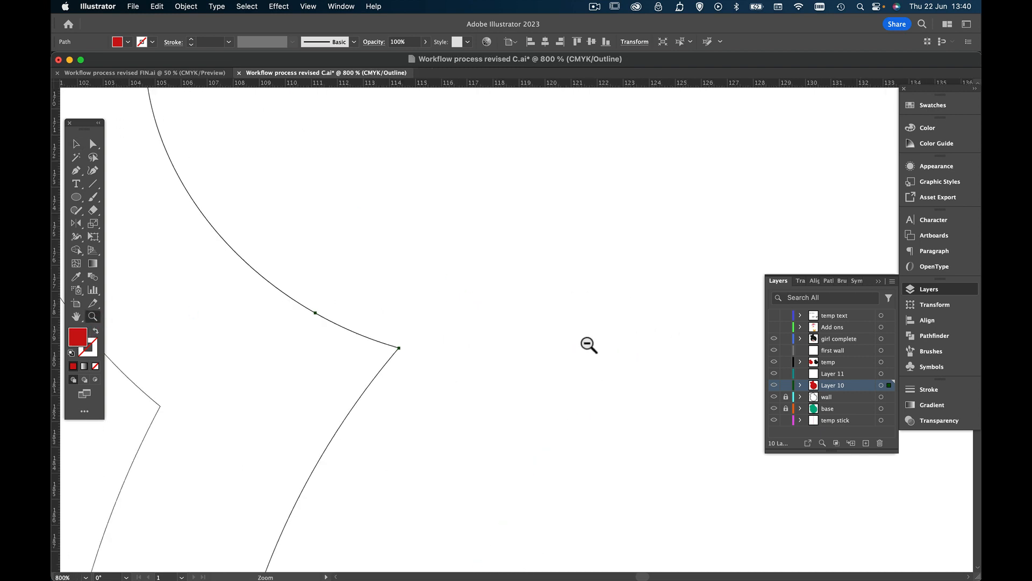
alt+click(590, 343)
alt+click(574, 341)
alt+click(575, 341)
alt+click(573, 341)
alt+click(572, 341)
alt+click(572, 340)
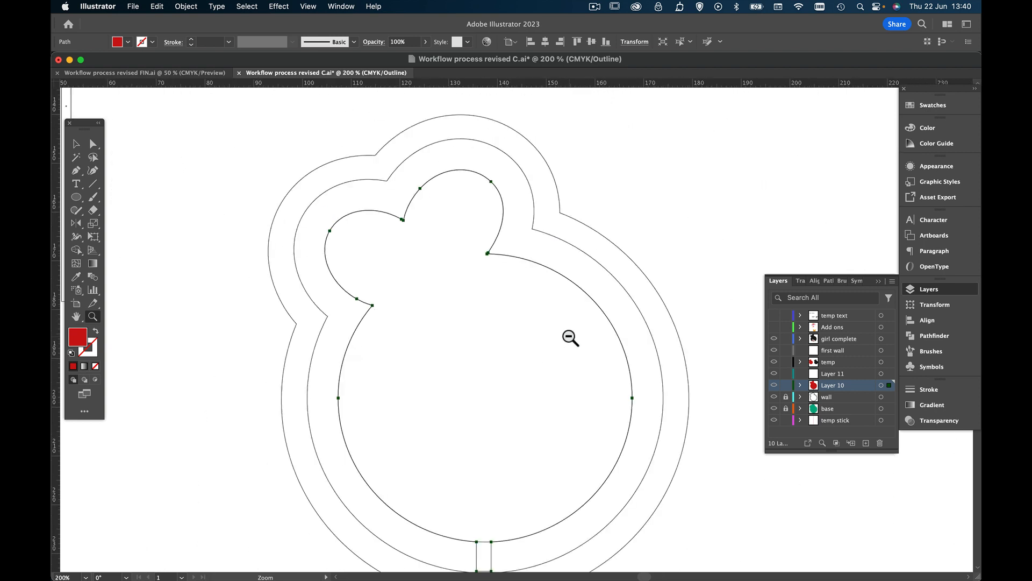
click(76, 144)
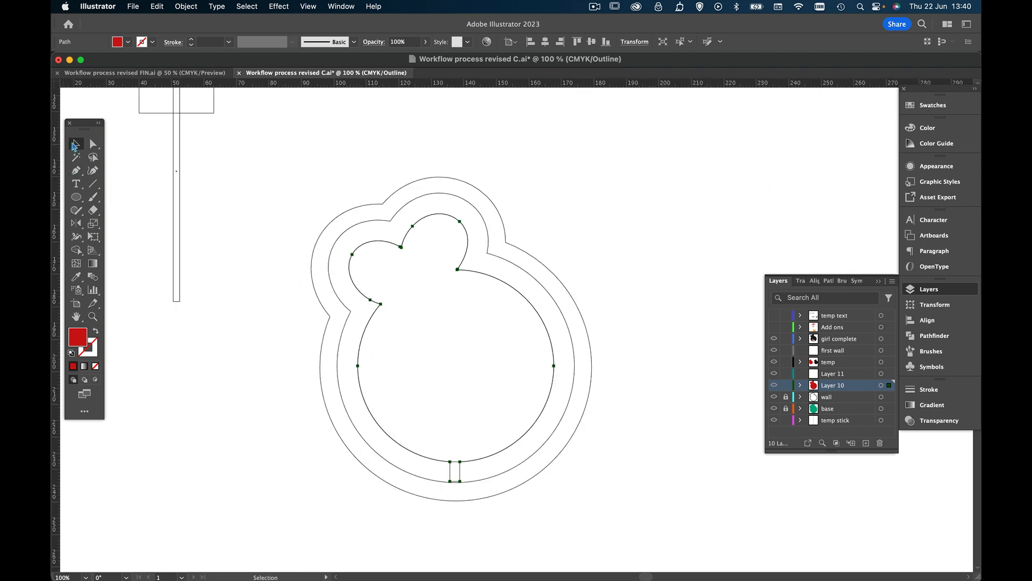
click(726, 317)
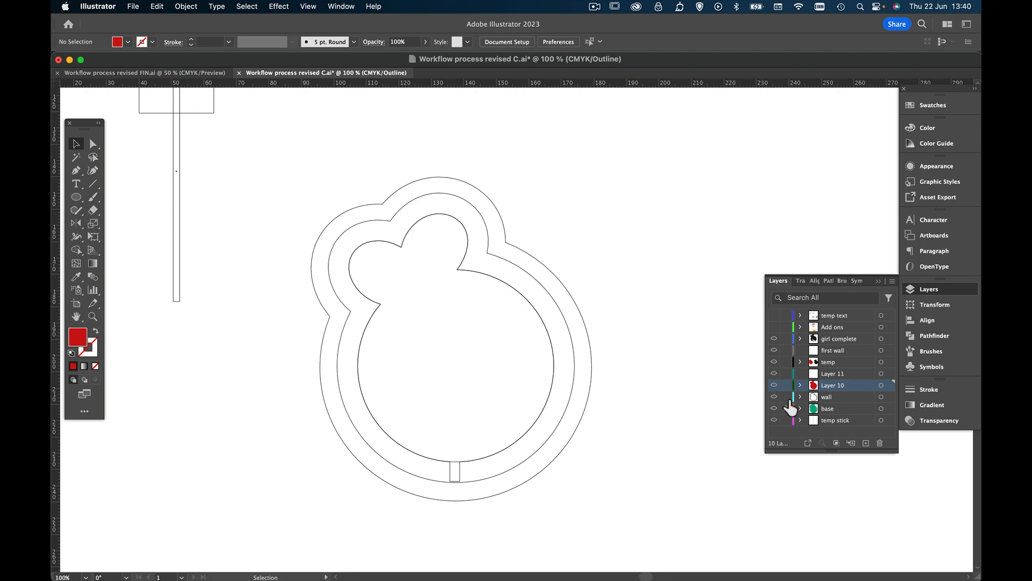
Return the artwork to Preview view with the whole artboard in sight
click(279, 6)
mouse_move(310, 7)
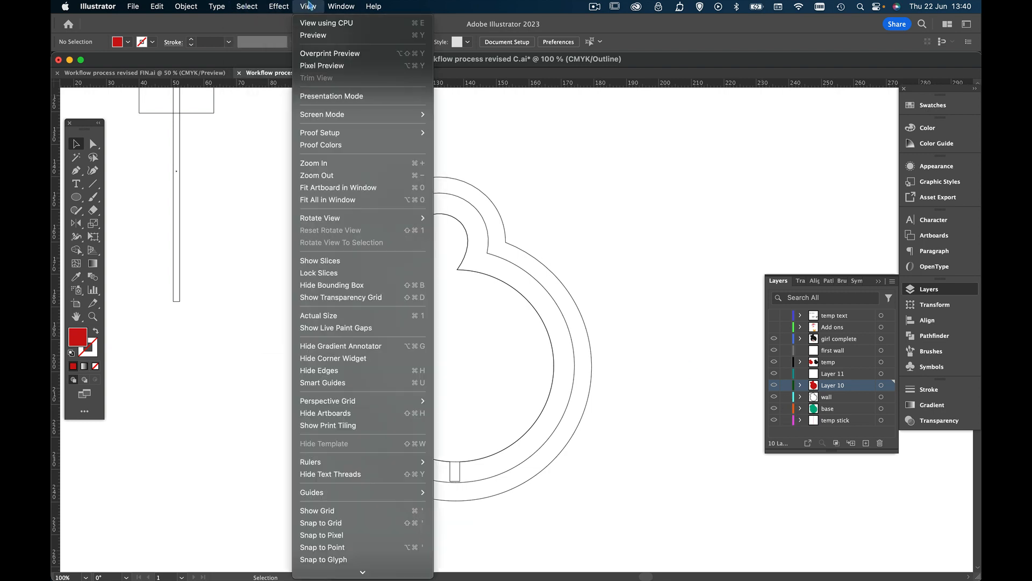
click(313, 35)
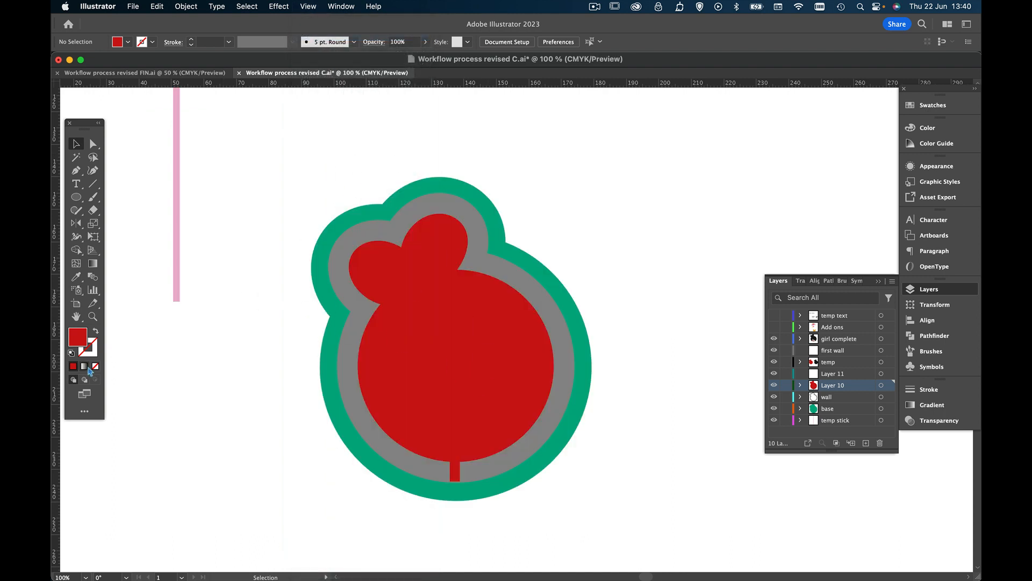
click(92, 316)
alt+click(611, 323)
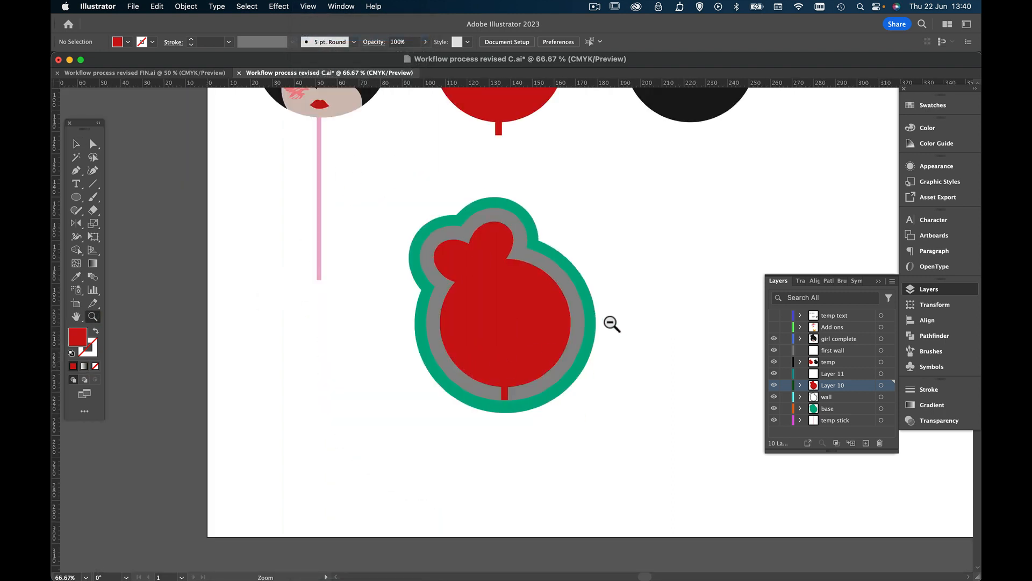
alt+click(612, 323)
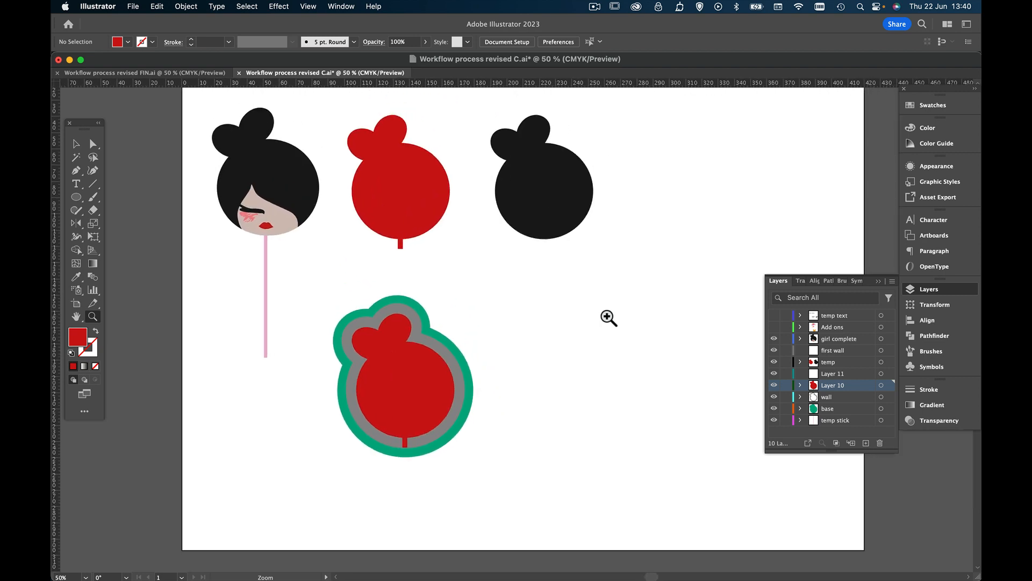
click(76, 144)
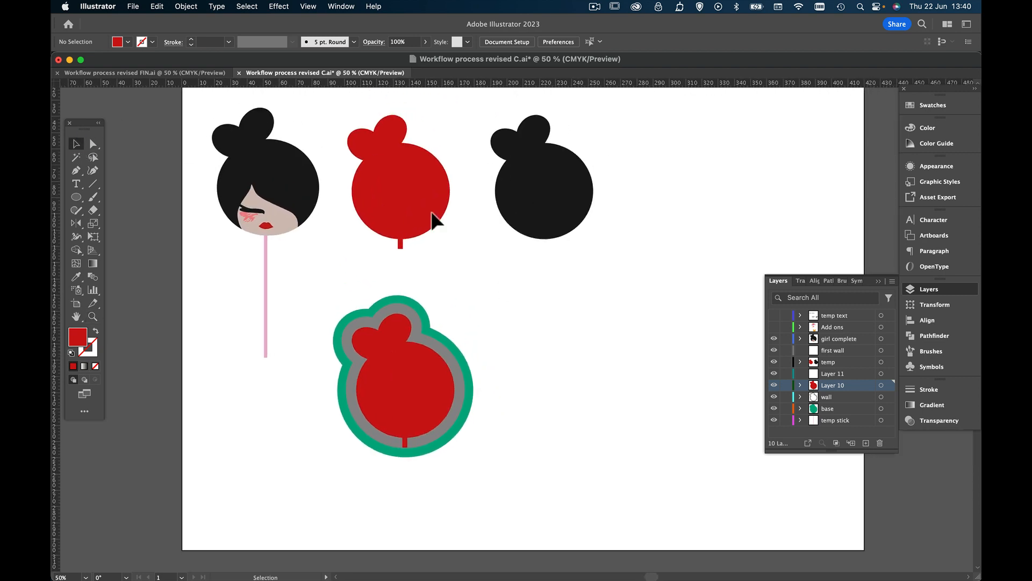
Delete the empty "Layer 11" and hide the "temp" layer, keeping "Layer 10" visible
click(774, 373)
drag(872, 377, 879, 443)
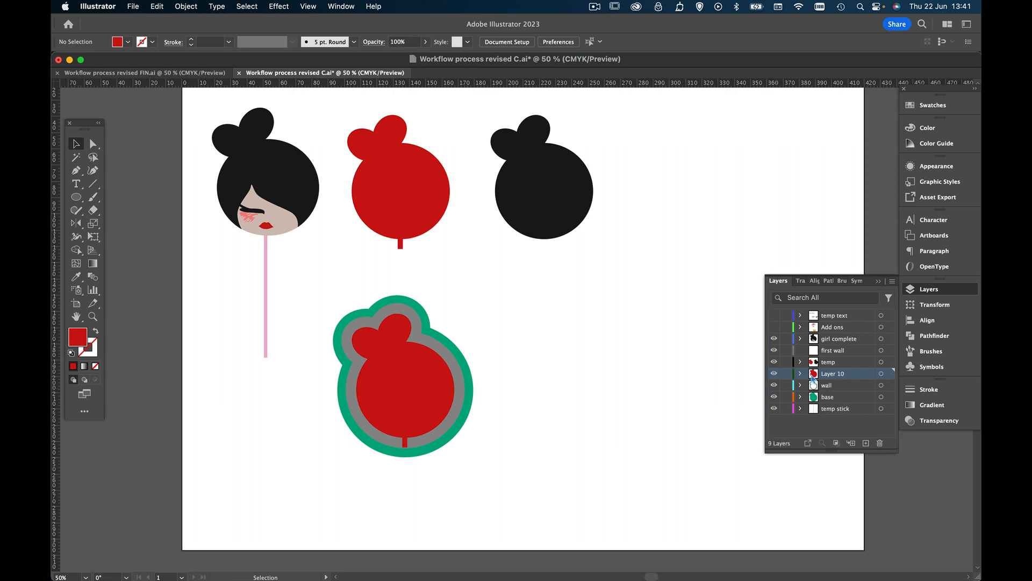
click(775, 373)
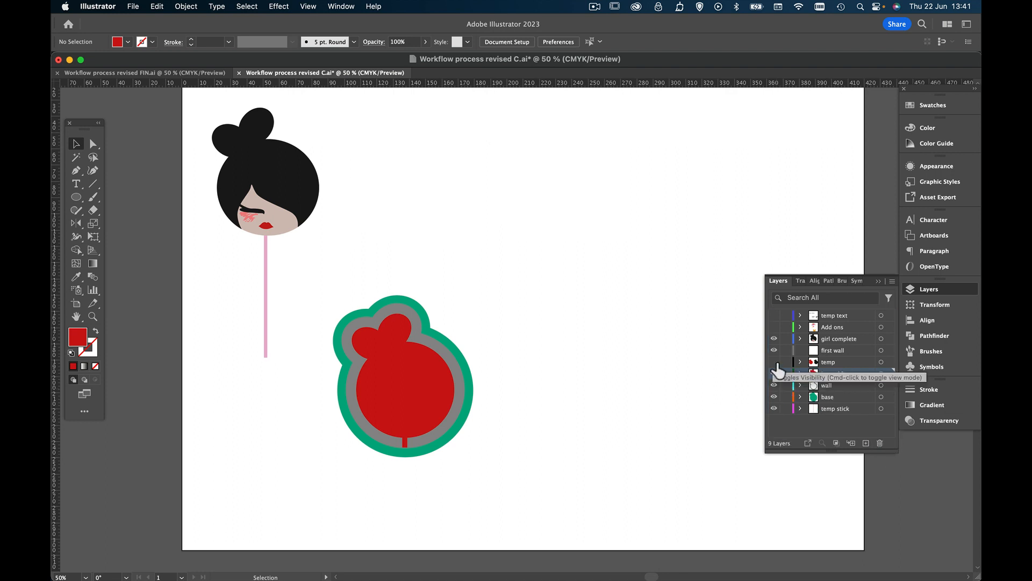
click(775, 373)
click(774, 362)
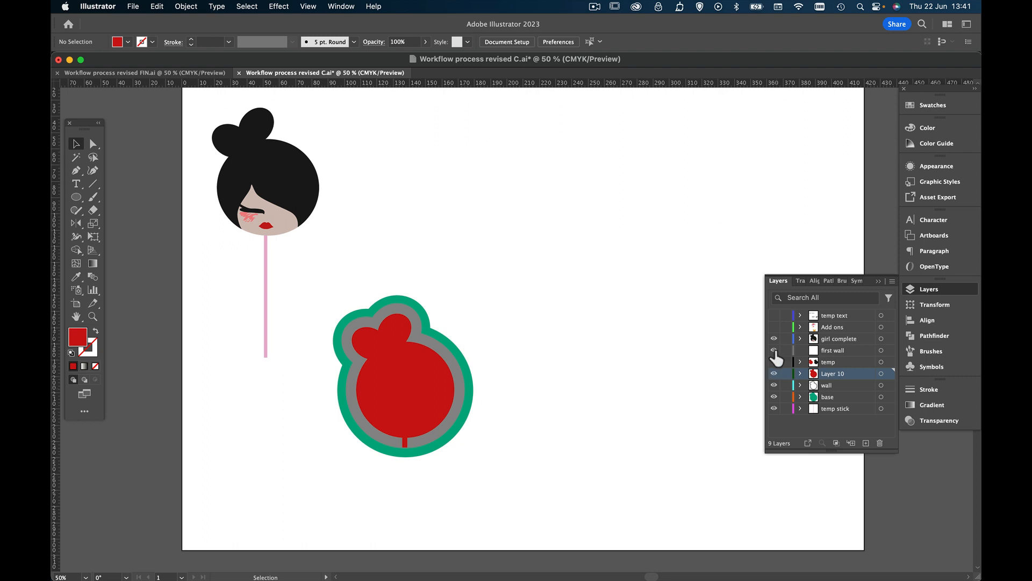
Check the "first wall" layer by toggling its visibility, and delete it
click(774, 351)
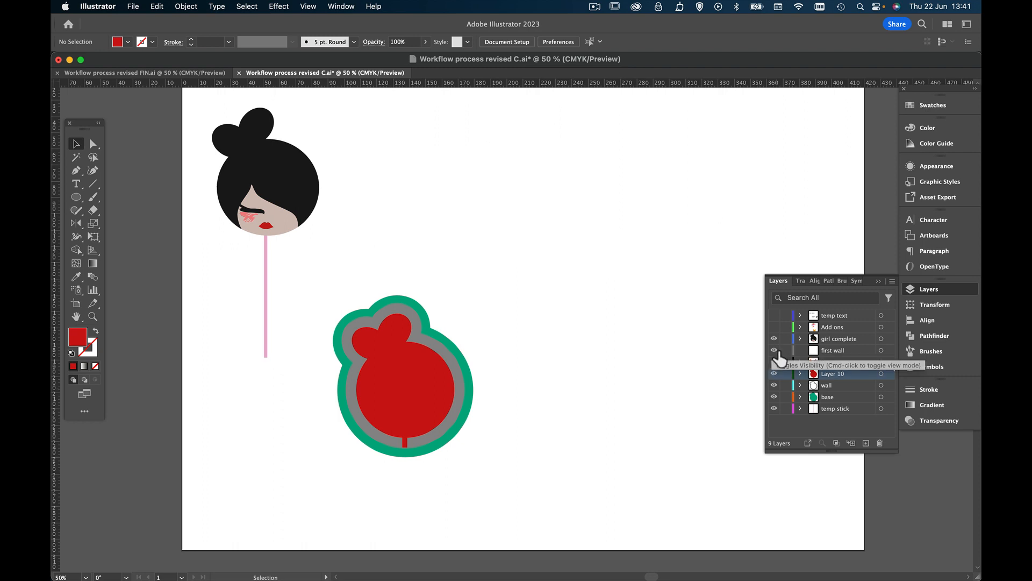
click(863, 352)
click(880, 443)
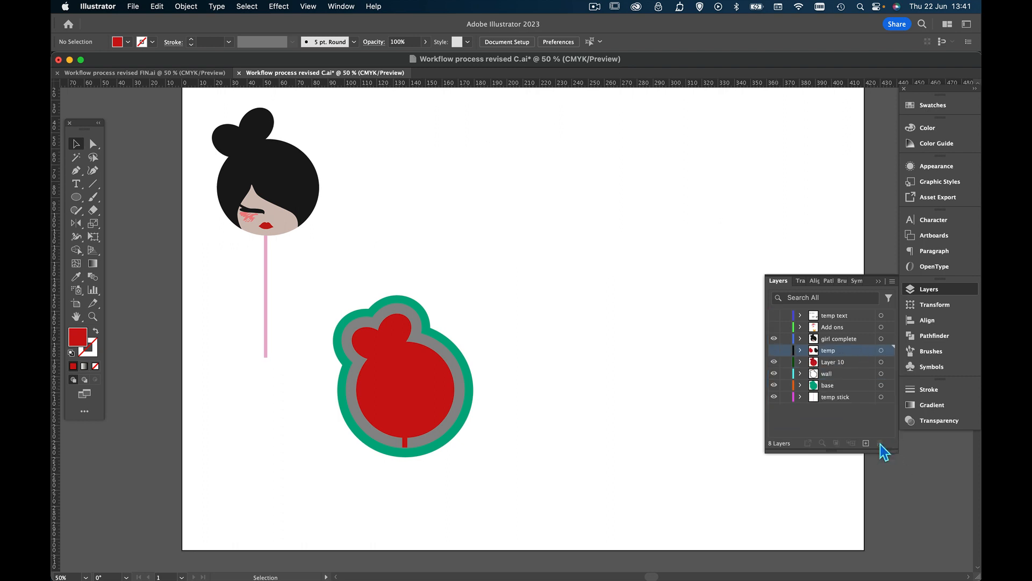
Check the contents of "girl complete" and "temp" by toggling their visibility, and delete the "temp" layer
click(773, 339)
click(774, 338)
click(774, 350)
click(774, 350)
drag(867, 356, 880, 443)
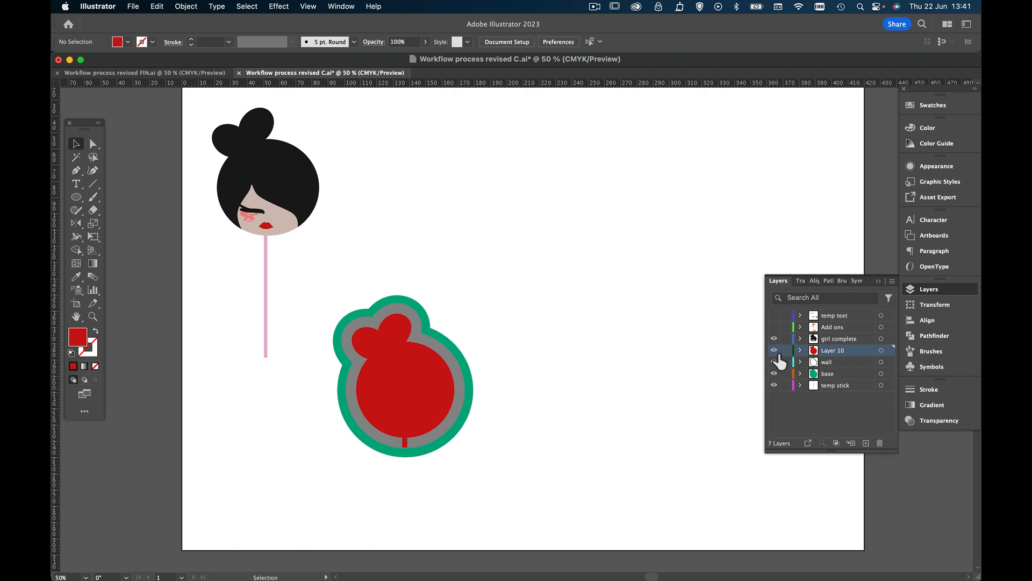
Check the "wall", "base" and "temp stick" layers by toggling their visibility, and leave only "temp stick" of these hidden
click(774, 362)
click(774, 362)
click(777, 374)
click(775, 374)
click(775, 385)
click(774, 385)
click(774, 386)
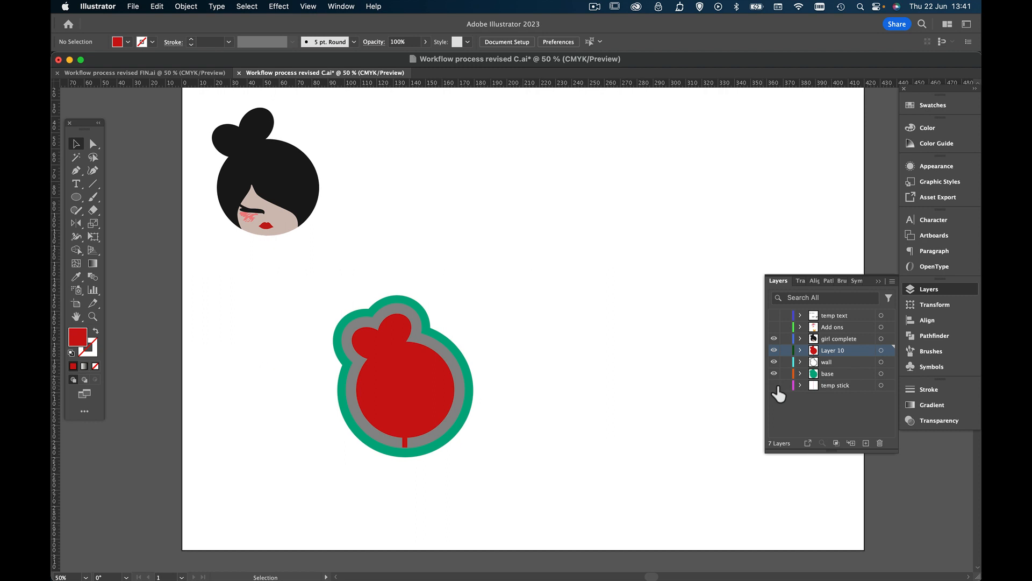
Show the "Add ons" layer and delete the "temp text" layer
click(774, 327)
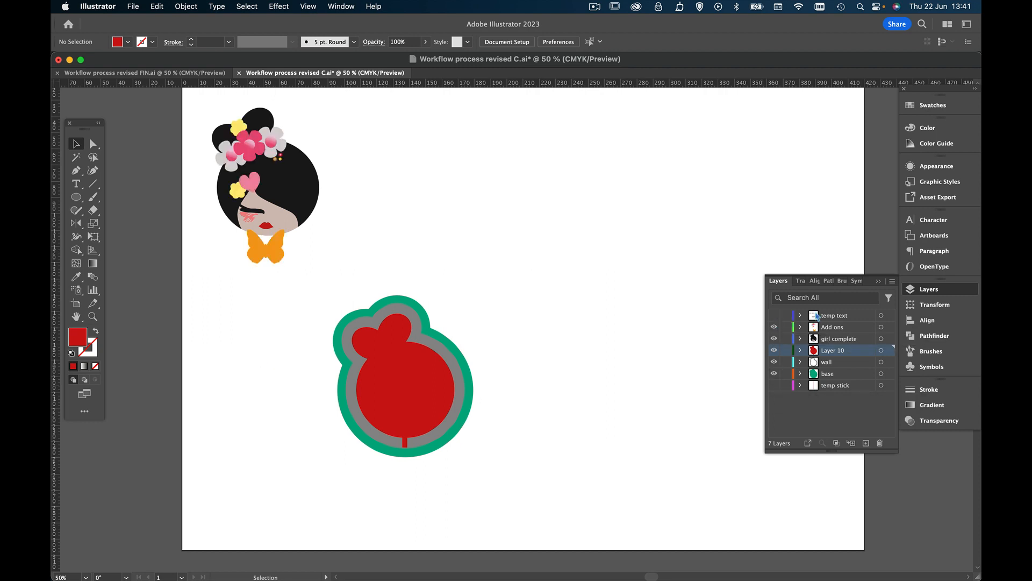
click(844, 319)
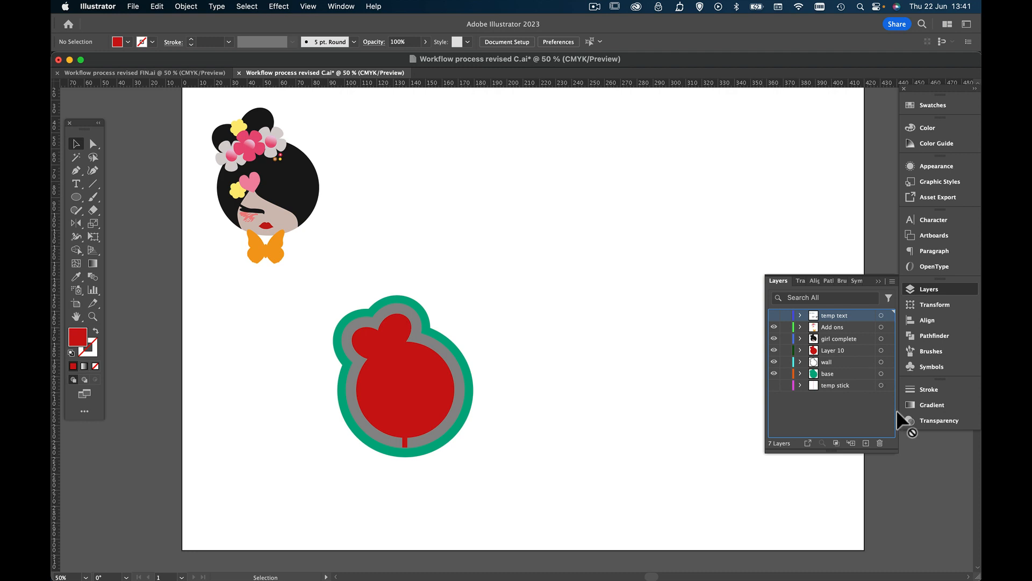
click(880, 442)
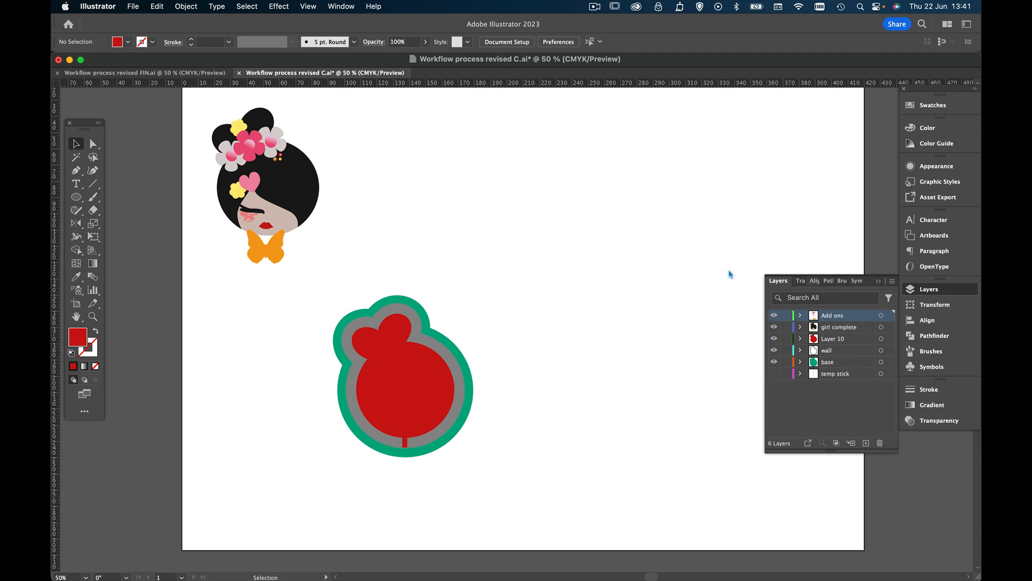